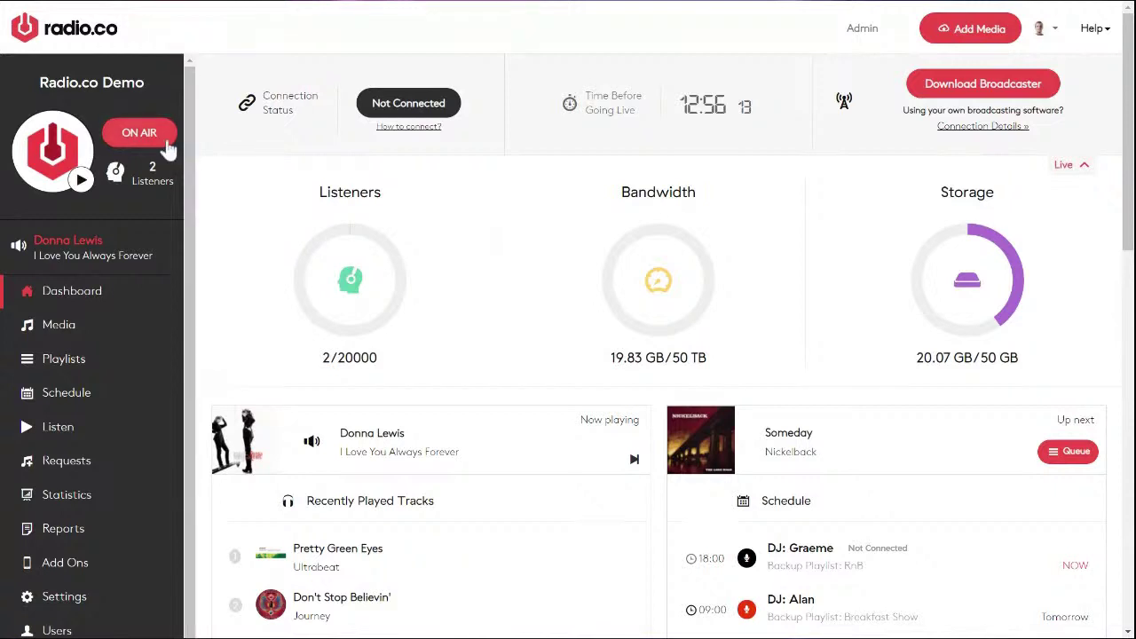
- Take the station off air, confirm it, and put the station back on air
{"action": "left_click", "coordinate": [149, 140]}
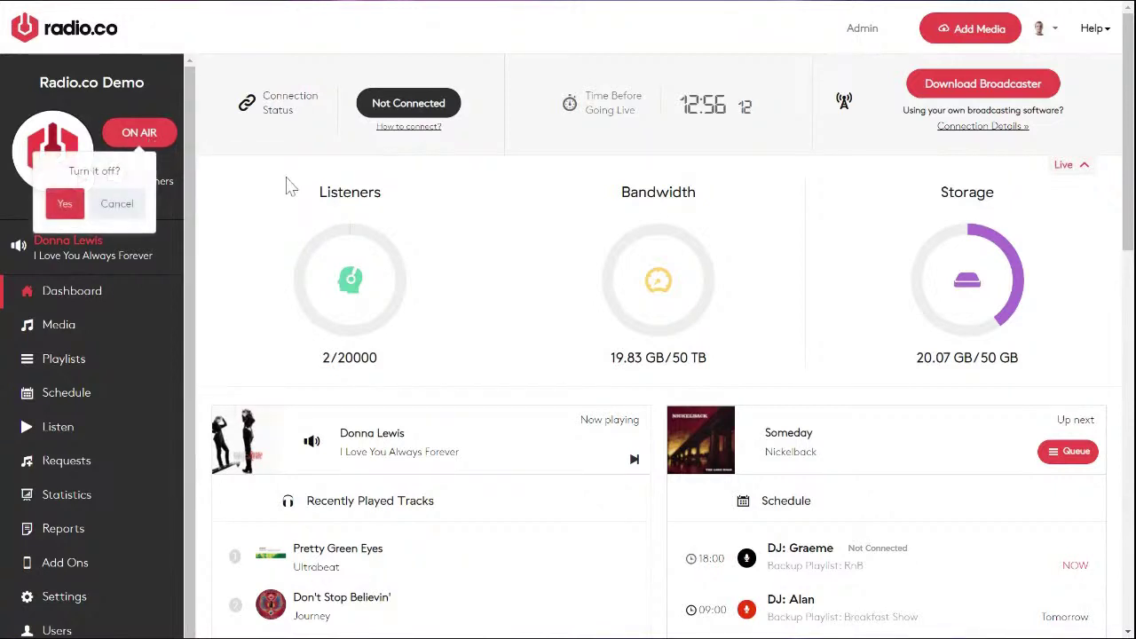
{"action": "left_click", "coordinate": [65, 203]}
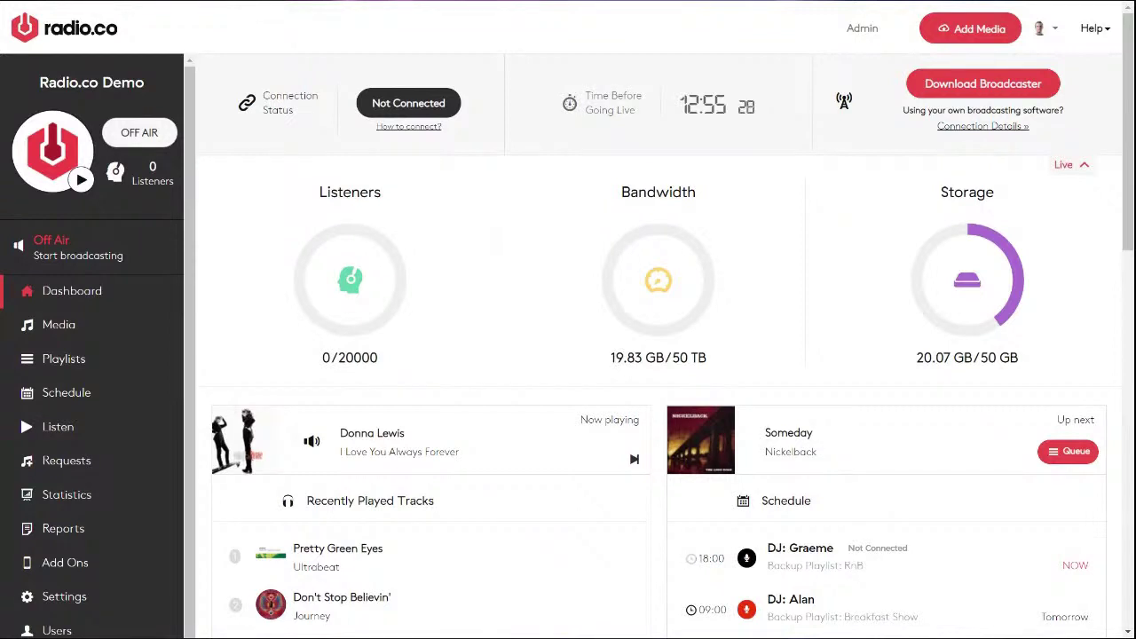
{"action": "left_click", "coordinate": [142, 133]}
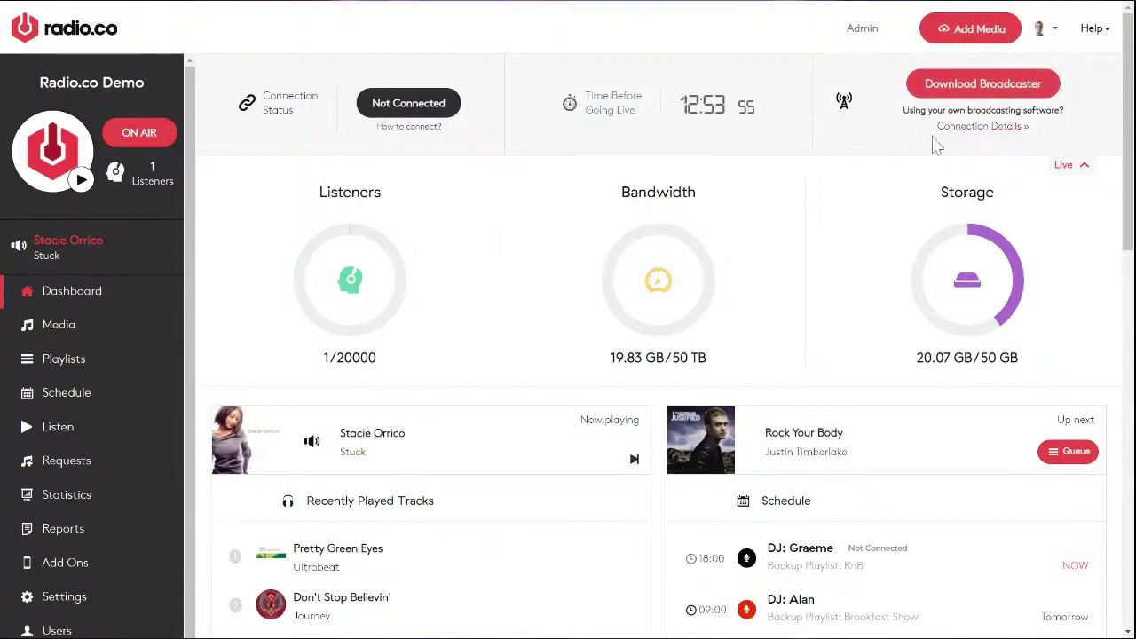
- Show the connection details for external broadcasting software and look over the dashboard's recently played tracks and schedule
{"action": "left_click", "coordinate": [988, 127]}
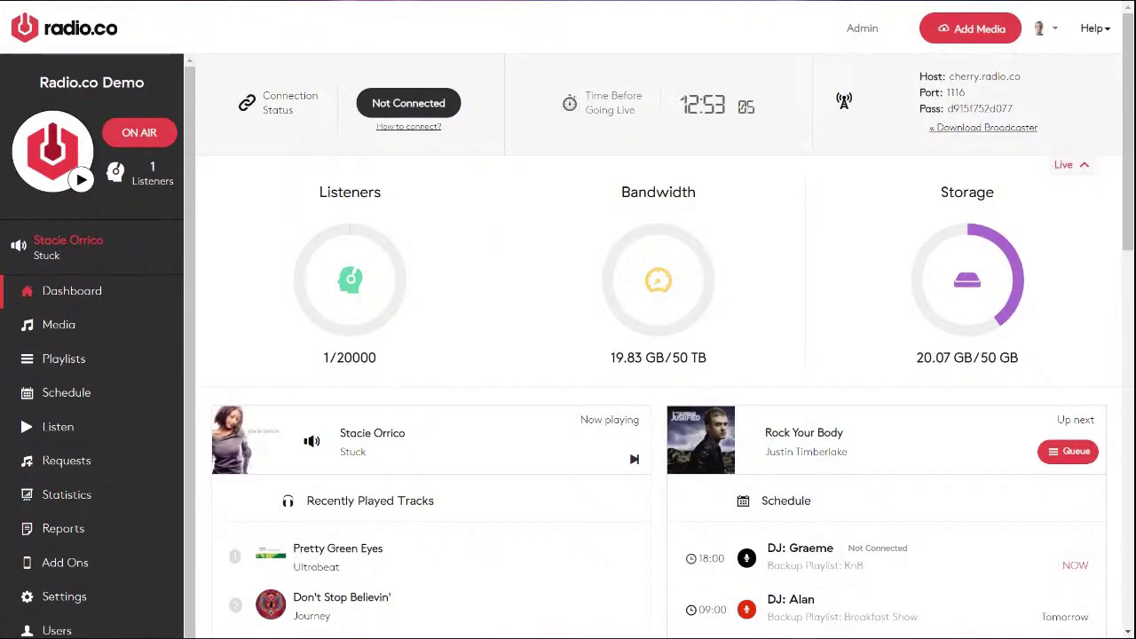
{"action": "scroll", "coordinate": [589, 505], "scroll_direction": "down", "scroll_amount": 3}
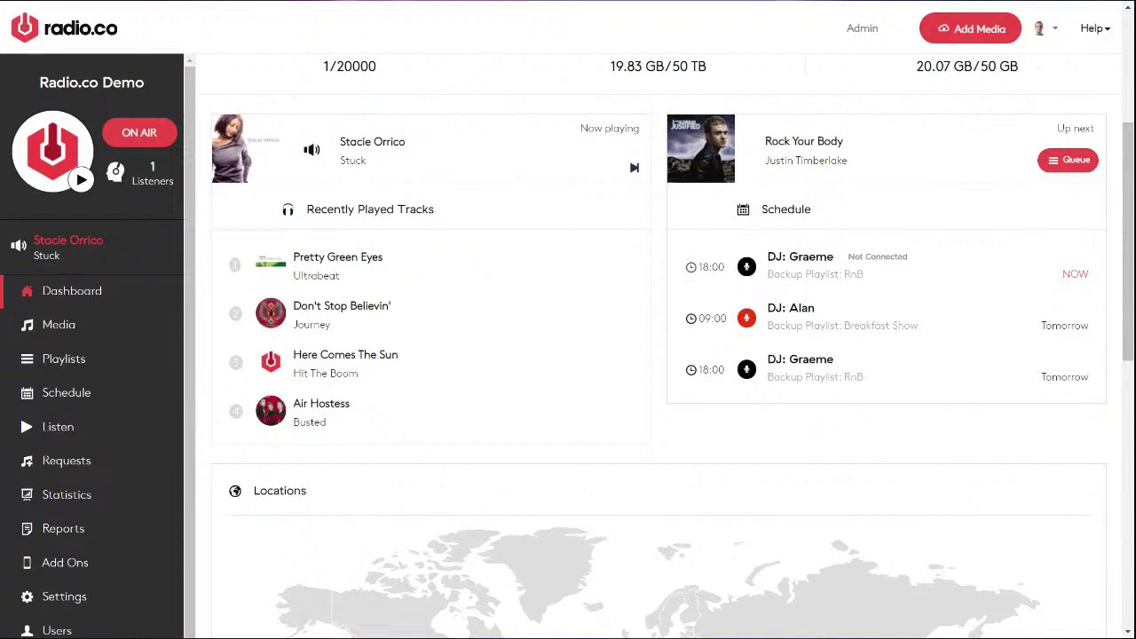
- Open the media library and view the browser and FTP upload options for adding media, closing them again
{"action": "left_click", "coordinate": [51, 329]}
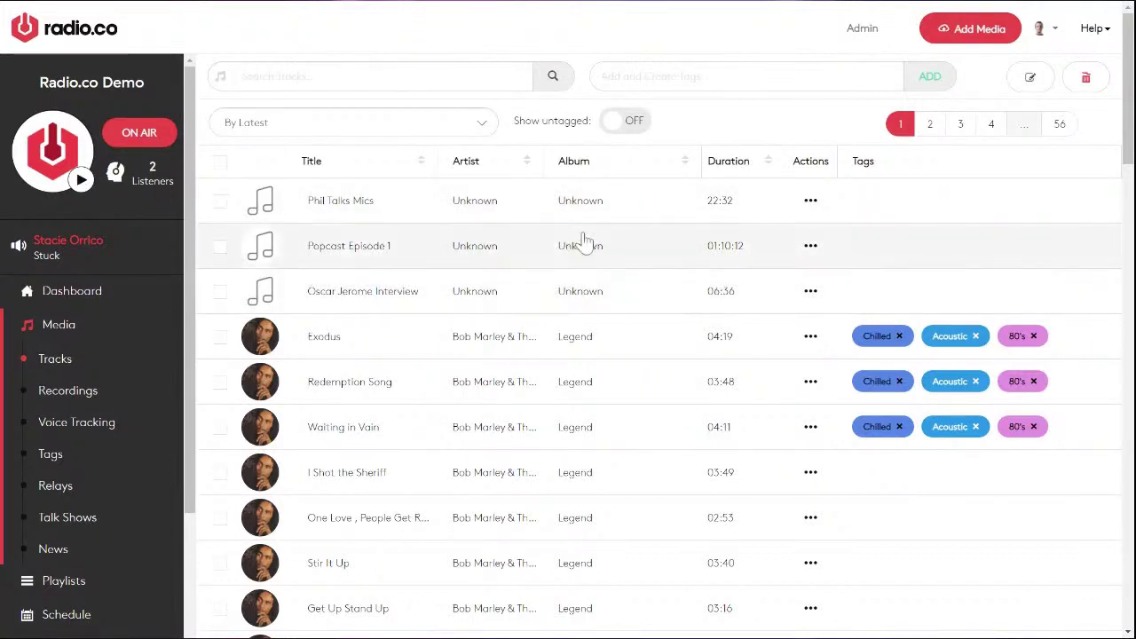
{"action": "left_click", "coordinate": [990, 36]}
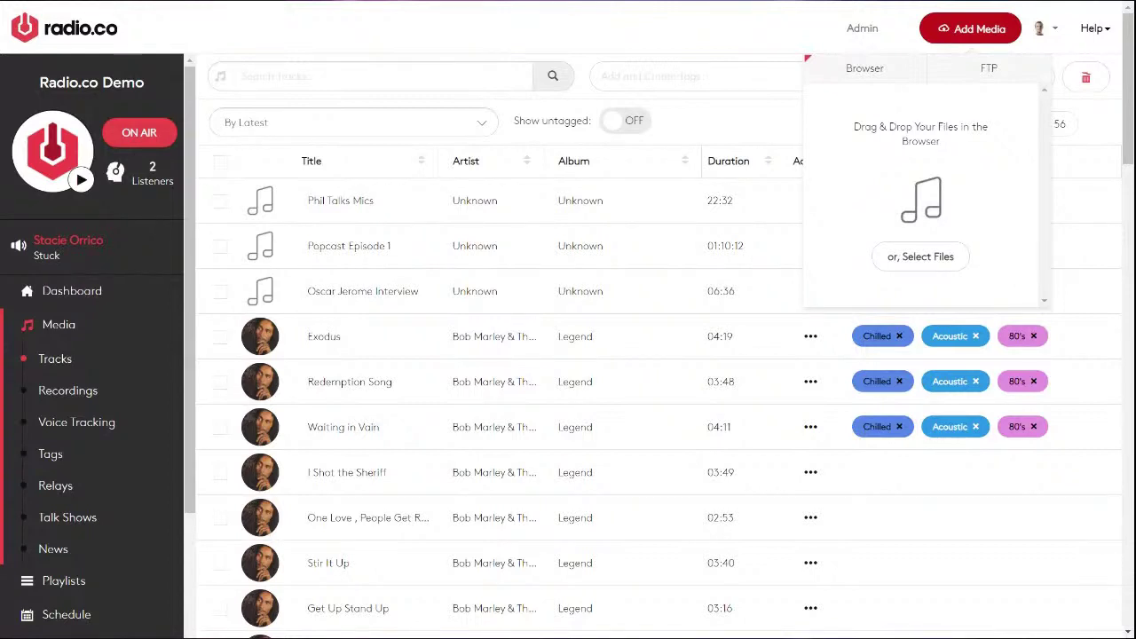
{"action": "left_click", "coordinate": [982, 80]}
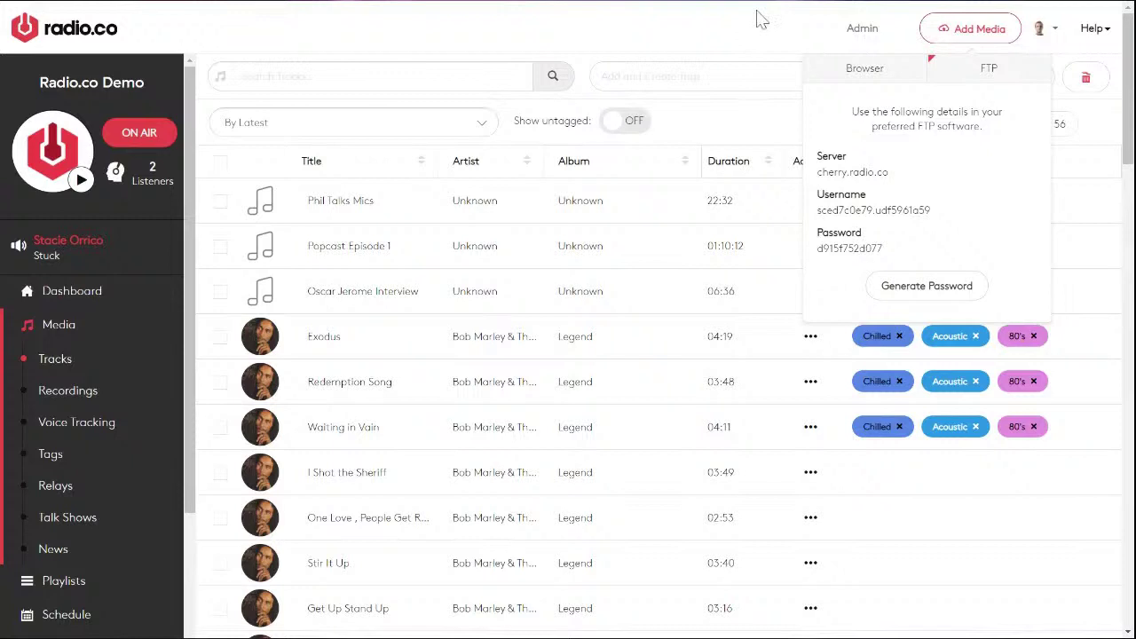
{"action": "left_click", "coordinate": [760, 46]}
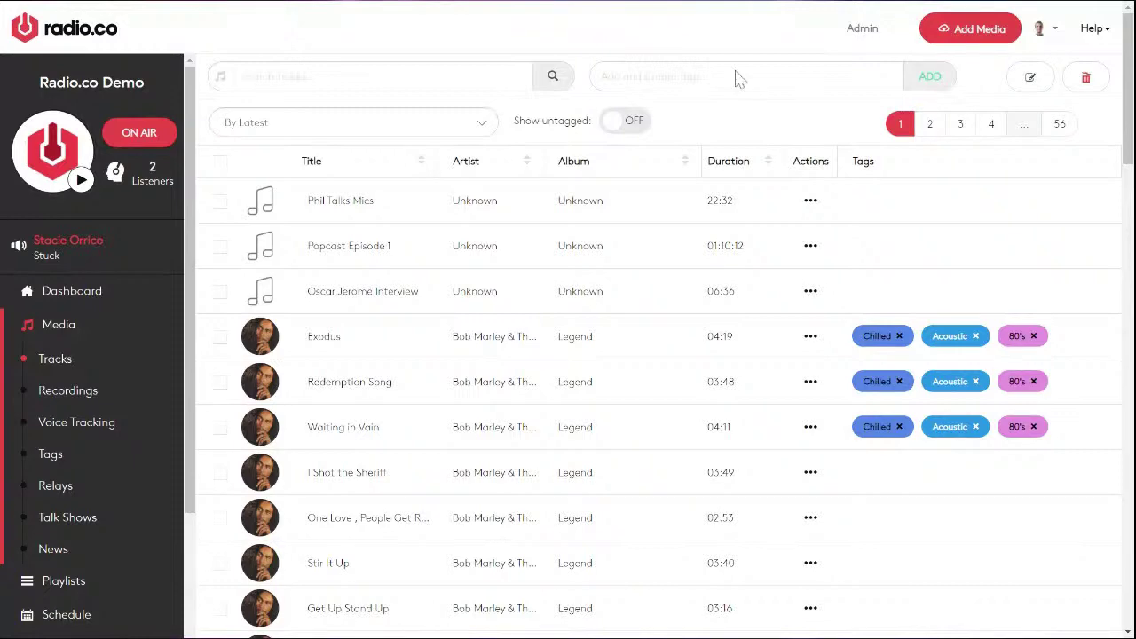
- Look through the first page of tracks in the media library and examine how they are tagged
{"action": "scroll", "coordinate": [677, 325], "scroll_direction": "down", "scroll_amount": 3}
{"action": "scroll", "coordinate": [678, 329], "scroll_direction": "down", "scroll_amount": 3}
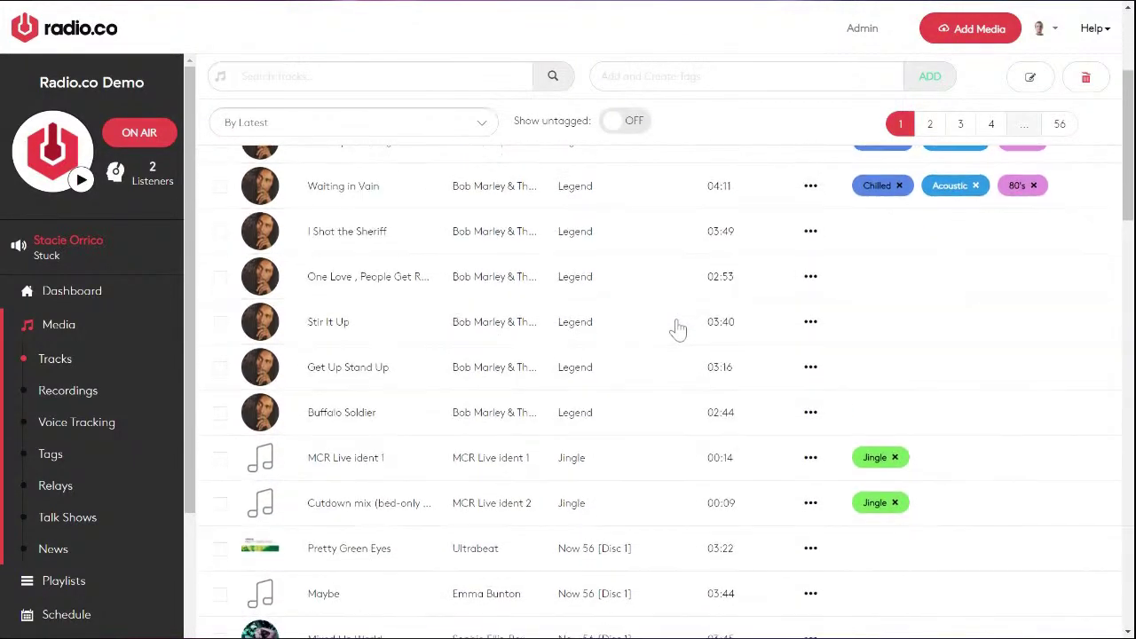
{"action": "scroll", "coordinate": [677, 329], "scroll_direction": "down", "scroll_amount": 12}
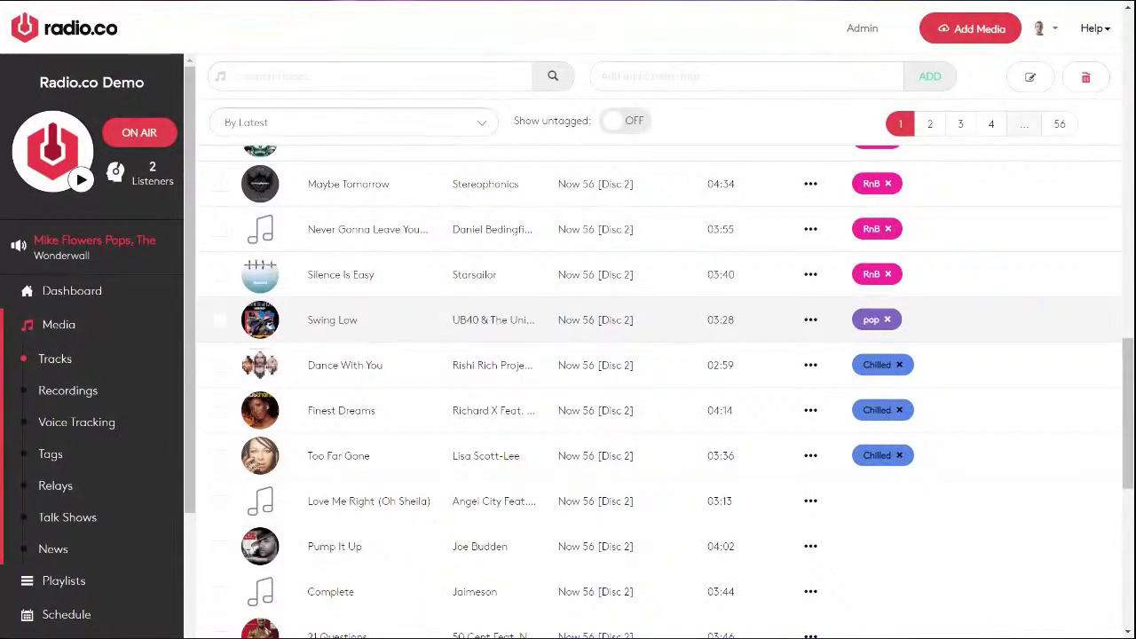
{"action": "scroll", "coordinate": [826, 326], "scroll_direction": "down", "scroll_amount": 6}
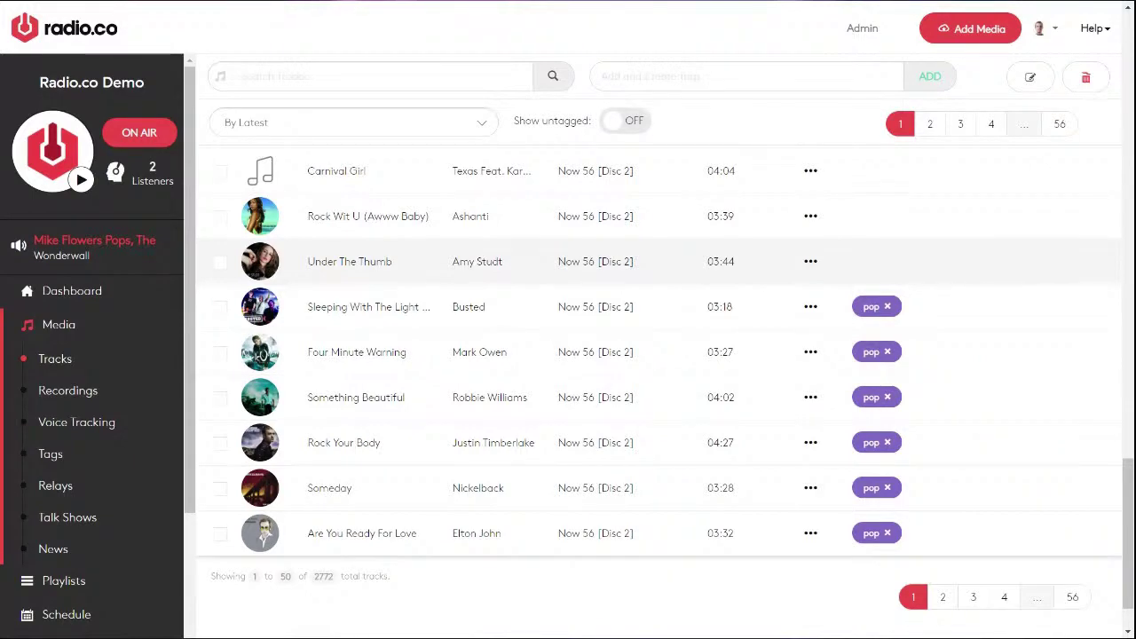
{"action": "scroll", "coordinate": [665, 391], "scroll_direction": "up", "scroll_amount": 5}
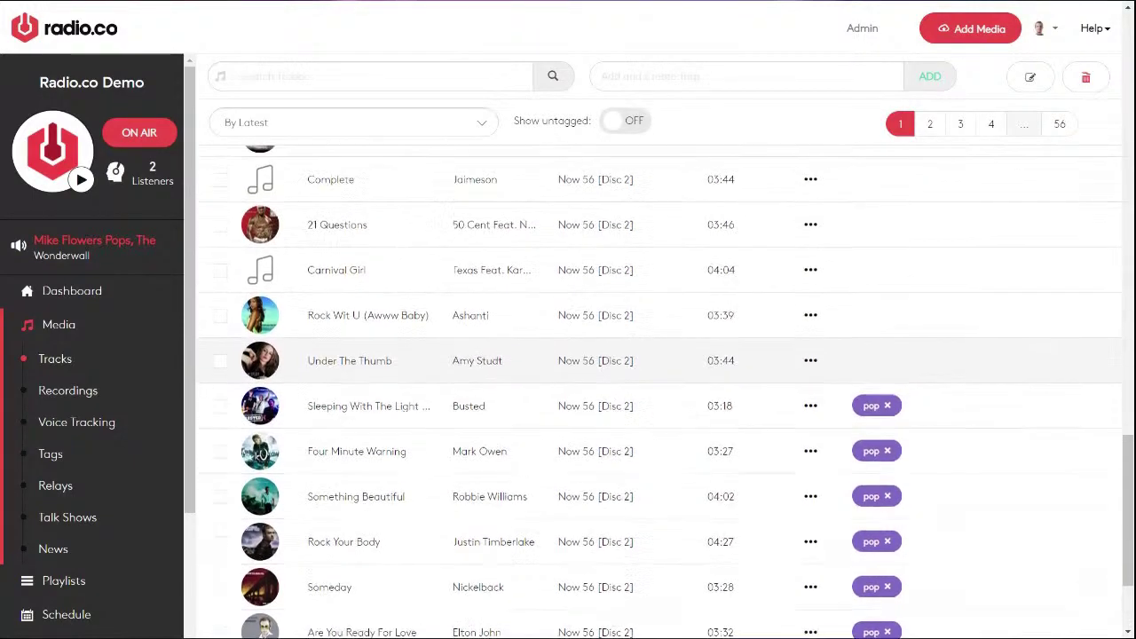
{"action": "scroll", "coordinate": [666, 391], "scroll_direction": "up", "scroll_amount": 2}
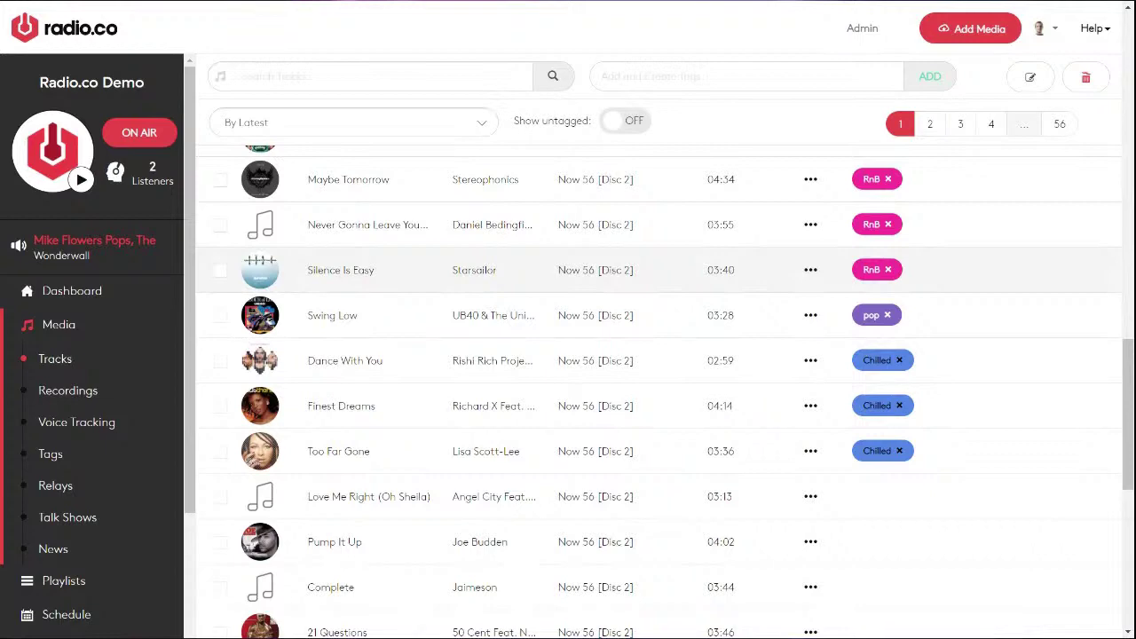
{"action": "scroll", "coordinate": [950, 241], "scroll_direction": "up", "scroll_amount": 3}
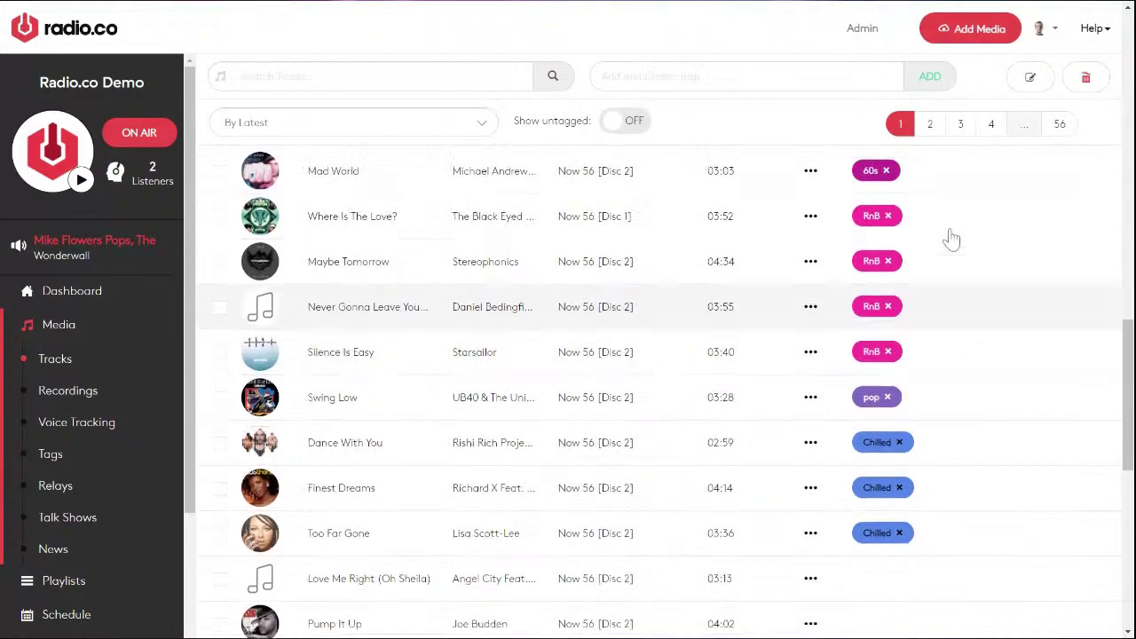
{"action": "scroll", "coordinate": [951, 238], "scroll_direction": "up", "scroll_amount": 4}
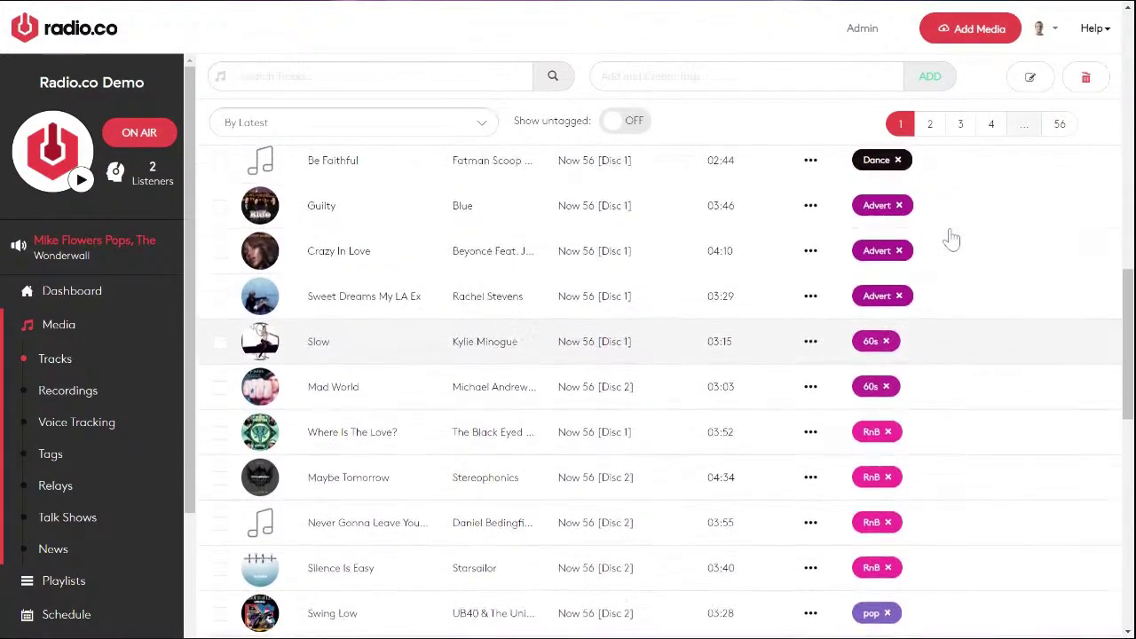
{"action": "scroll", "coordinate": [951, 238], "scroll_direction": "up", "scroll_amount": 10}
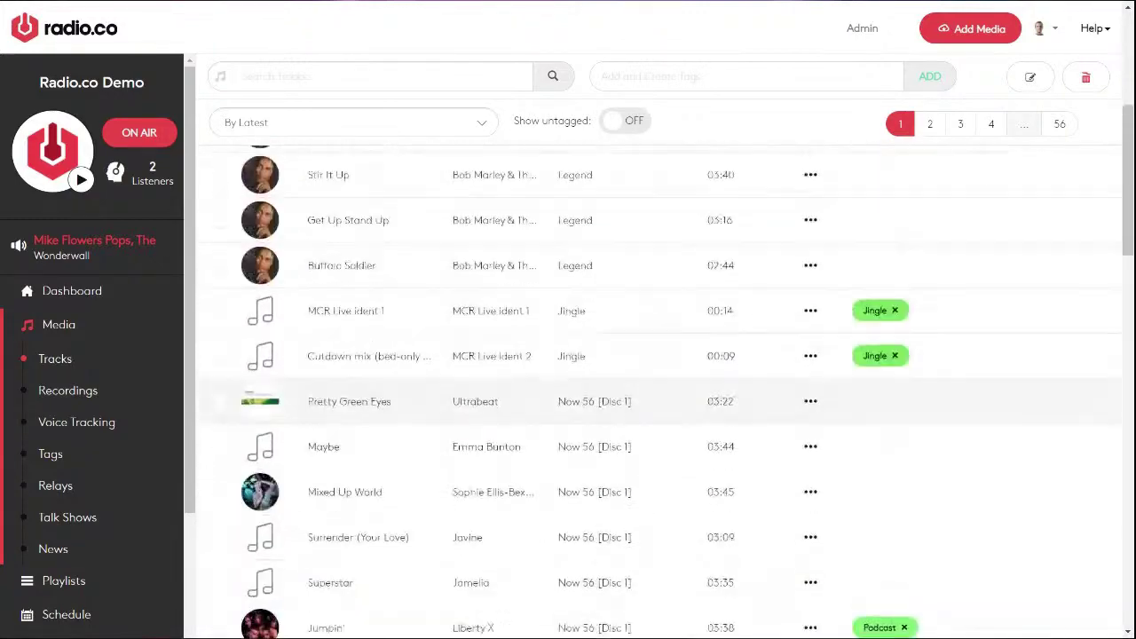
{"action": "scroll", "coordinate": [918, 293], "scroll_direction": "down", "scroll_amount": 6}
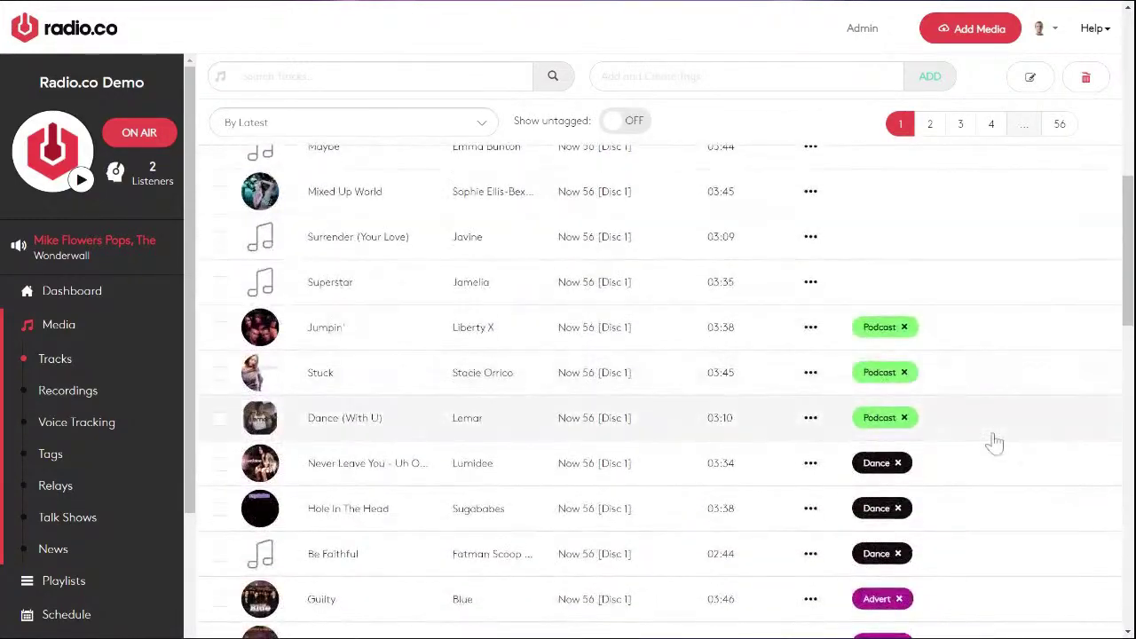
{"action": "scroll", "coordinate": [971, 459], "scroll_direction": "down", "scroll_amount": 3}
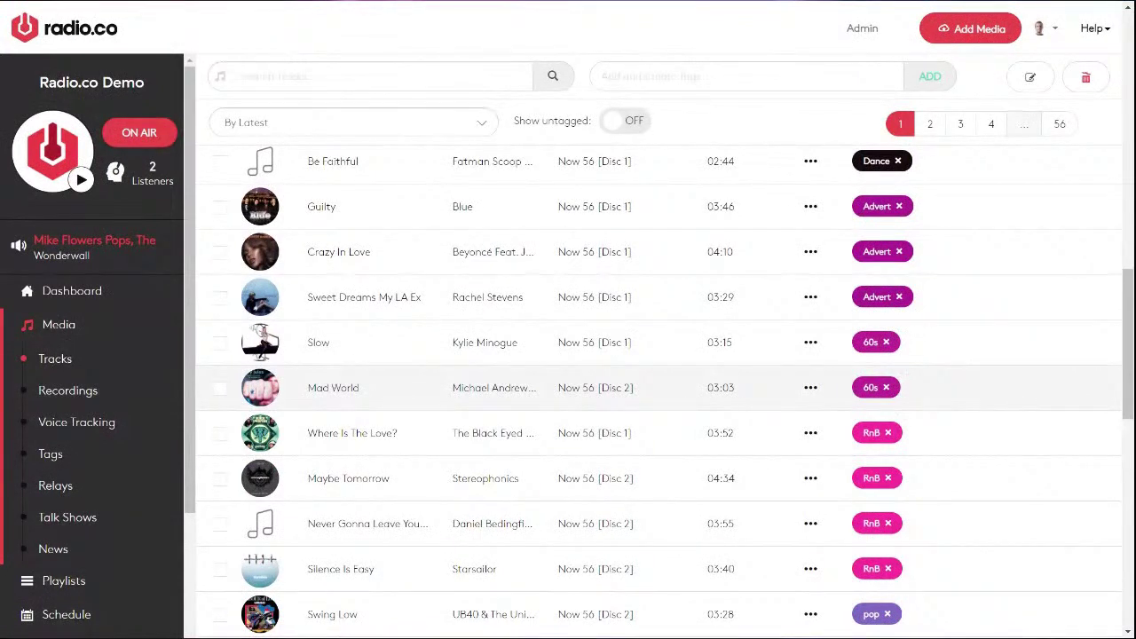
- Tag the tracks Love Me Right (Oh Sheila), Pump It Up, Complete and 21 Questions with a new "2000s Pop Music" tag
{"action": "scroll", "coordinate": [666, 391], "scroll_direction": "down", "scroll_amount": 6}
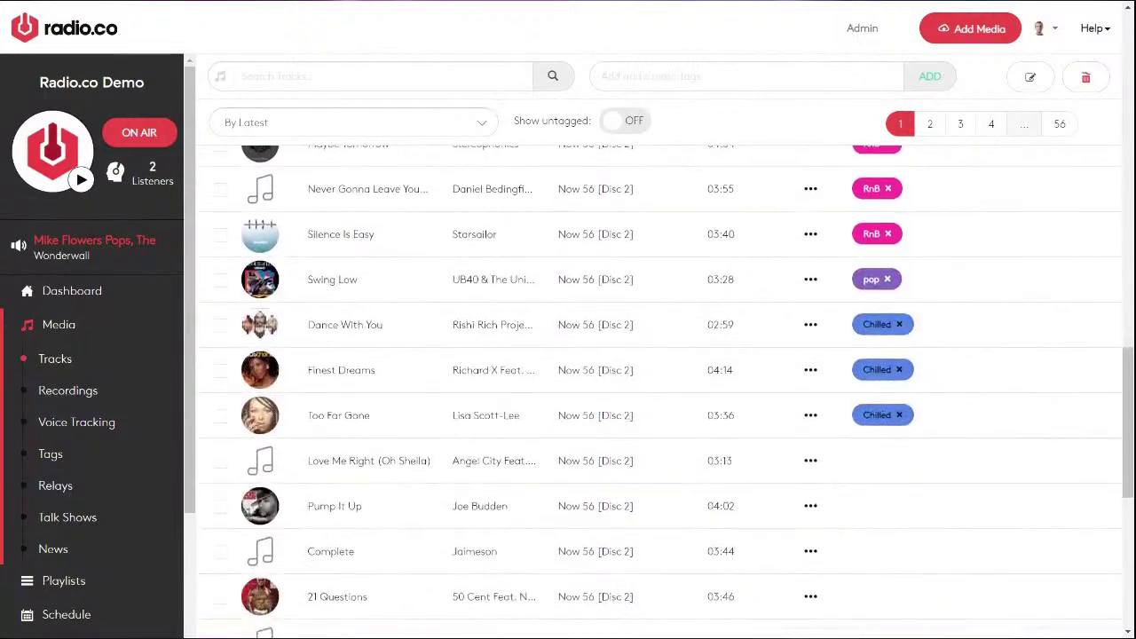
{"action": "left_click", "coordinate": [220, 311]}
{"action": "left_click", "coordinate": [221, 357]}
{"action": "left_click", "coordinate": [221, 402]}
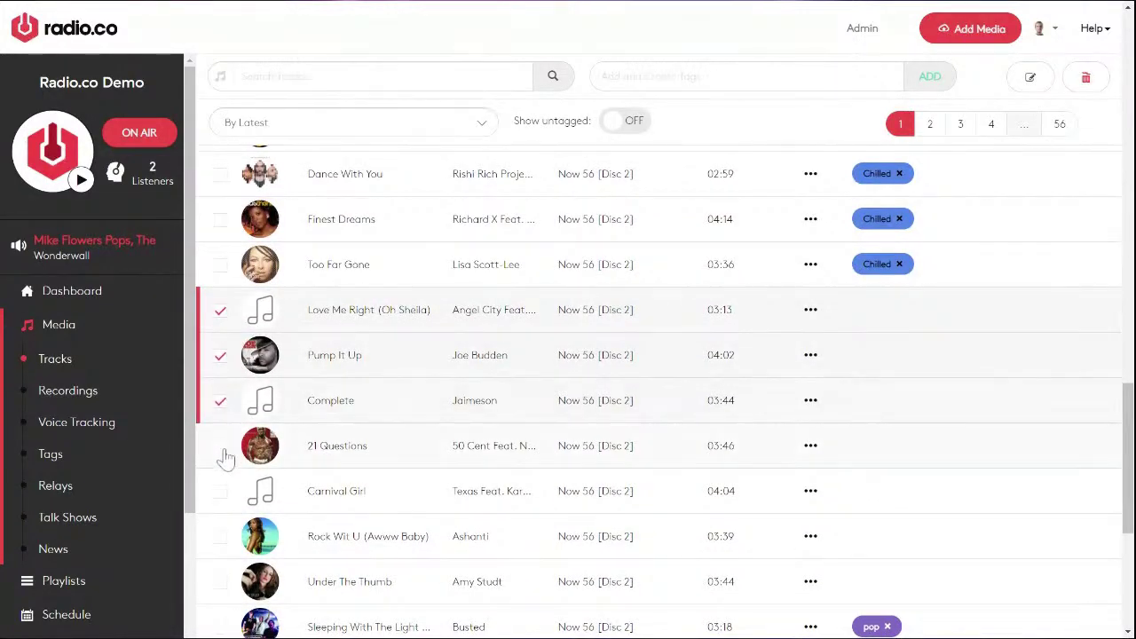
{"action": "left_click", "coordinate": [221, 447]}
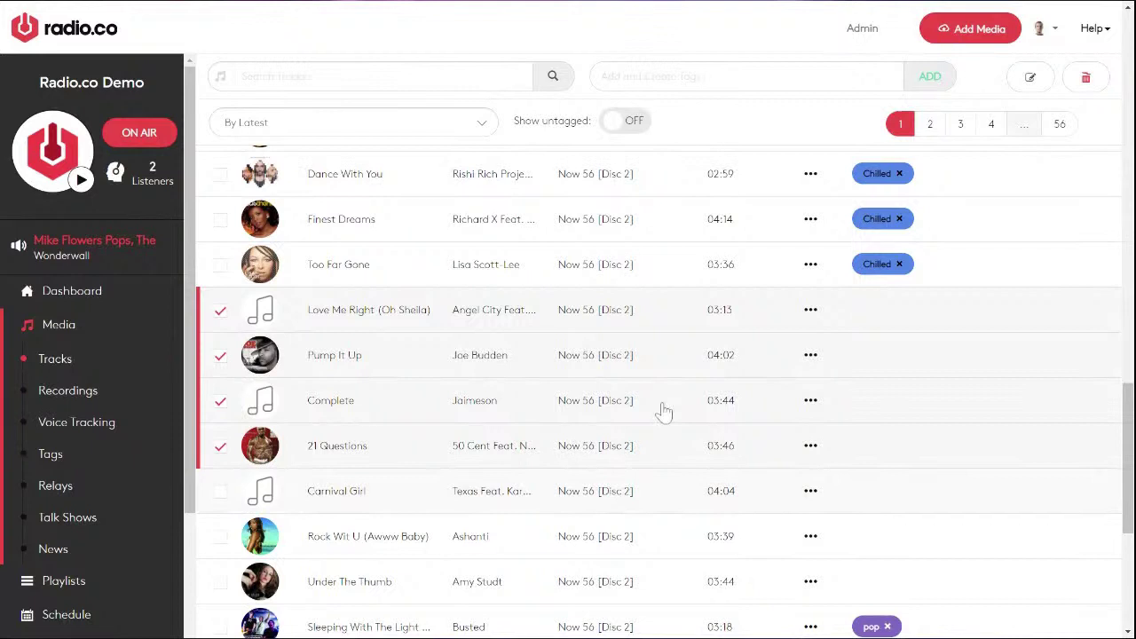
{"action": "left_click", "coordinate": [602, 77]}
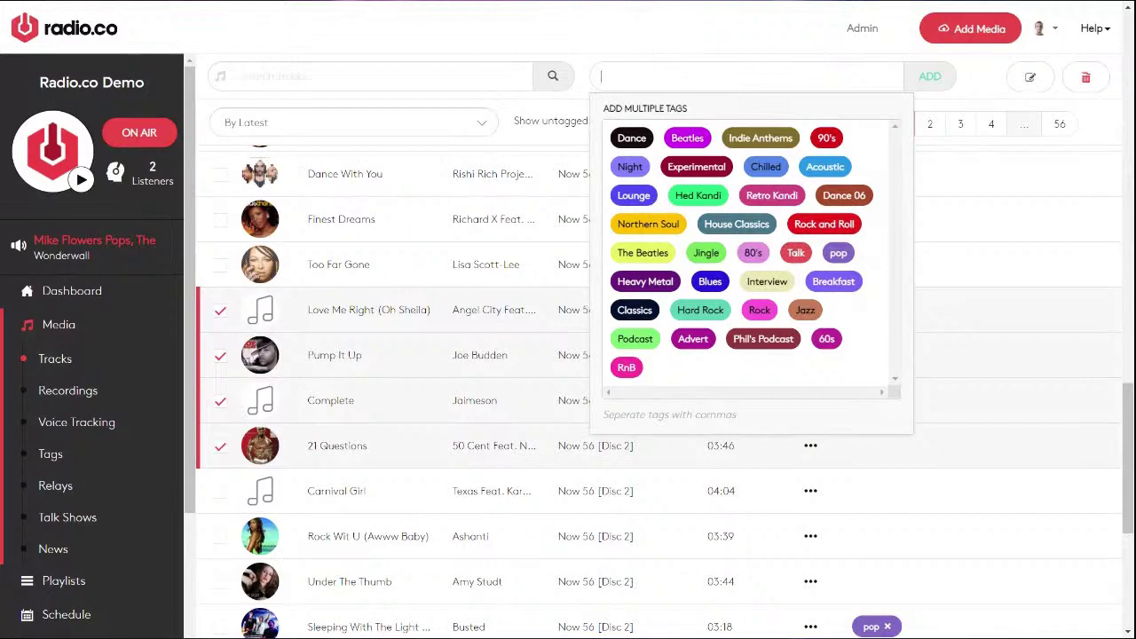
{"action": "type", "text": "2000s Pop Music"}
{"action": "left_click", "coordinate": [943, 80]}
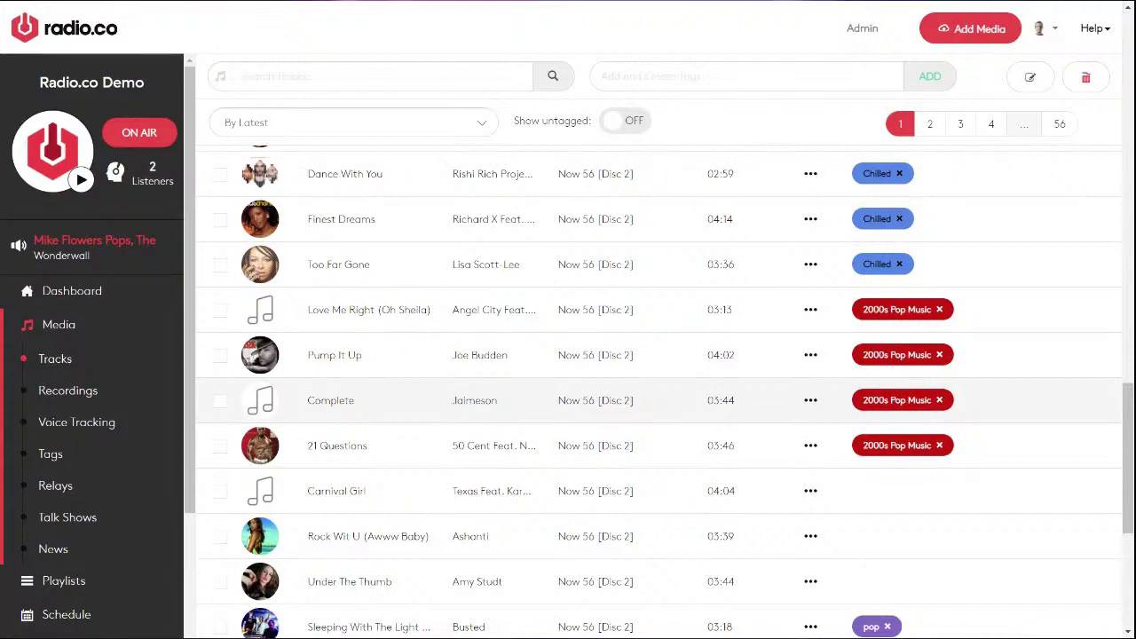
- Add a new "A List" tag to all tracks on the first page of the media library
{"action": "scroll", "coordinate": [568, 390], "scroll_direction": "down", "scroll_amount": 1}
{"action": "scroll", "coordinate": [569, 391], "scroll_direction": "down", "scroll_amount": 5}
{"action": "scroll", "coordinate": [569, 391], "scroll_direction": "up", "scroll_amount": 10}
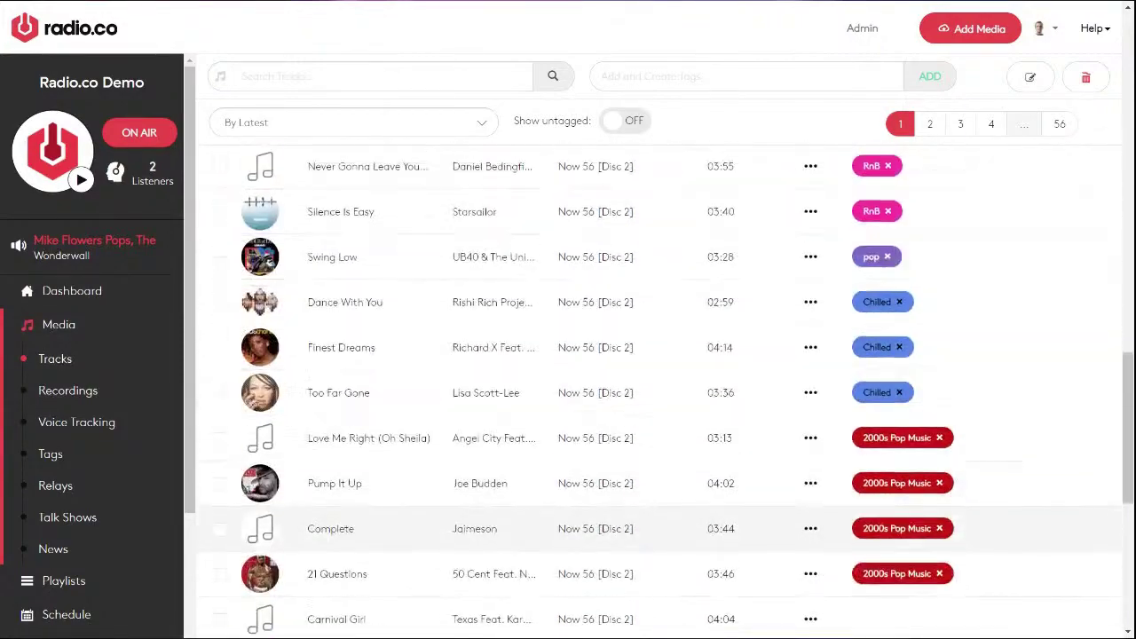
{"action": "scroll", "coordinate": [568, 390], "scroll_direction": "up", "scroll_amount": 10}
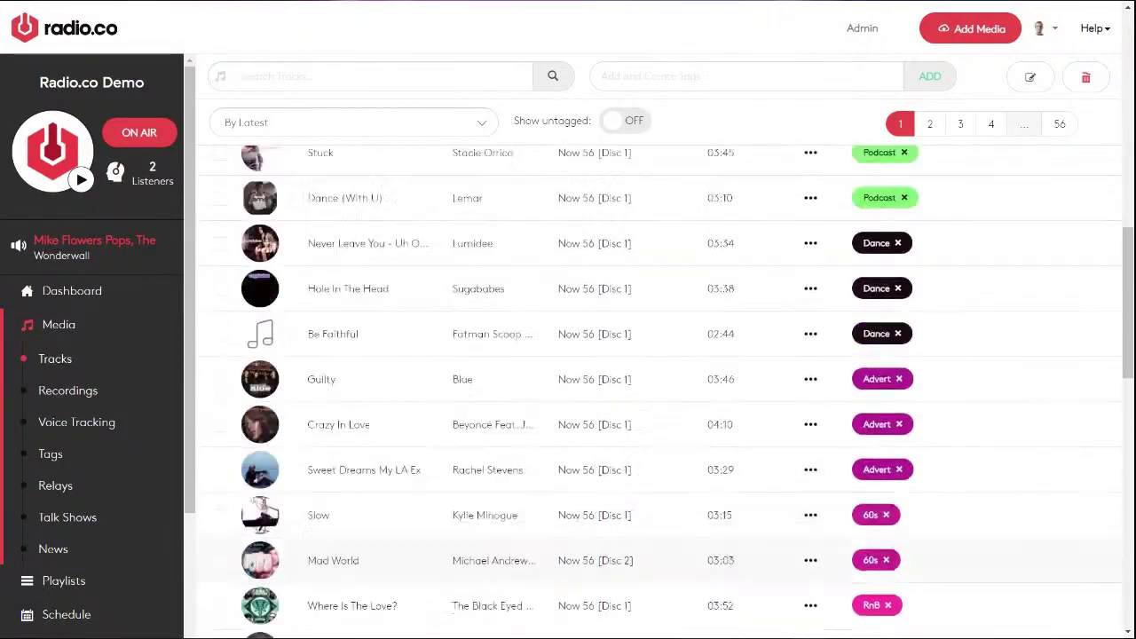
{"action": "scroll", "coordinate": [568, 391], "scroll_direction": "up", "scroll_amount": 5}
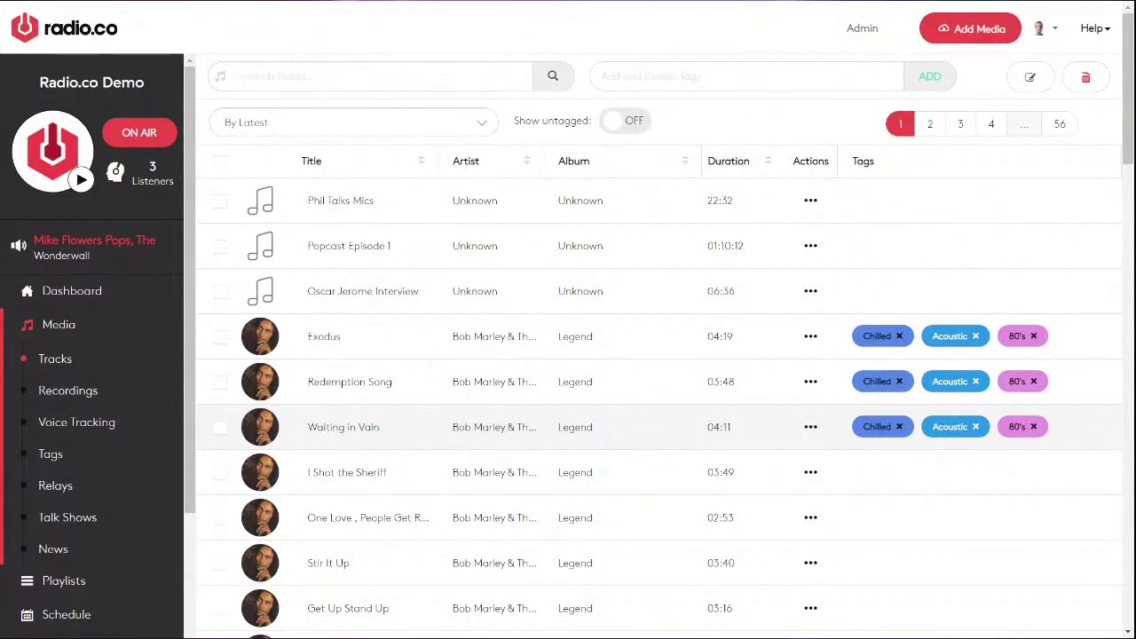
{"action": "left_click", "coordinate": [220, 167]}
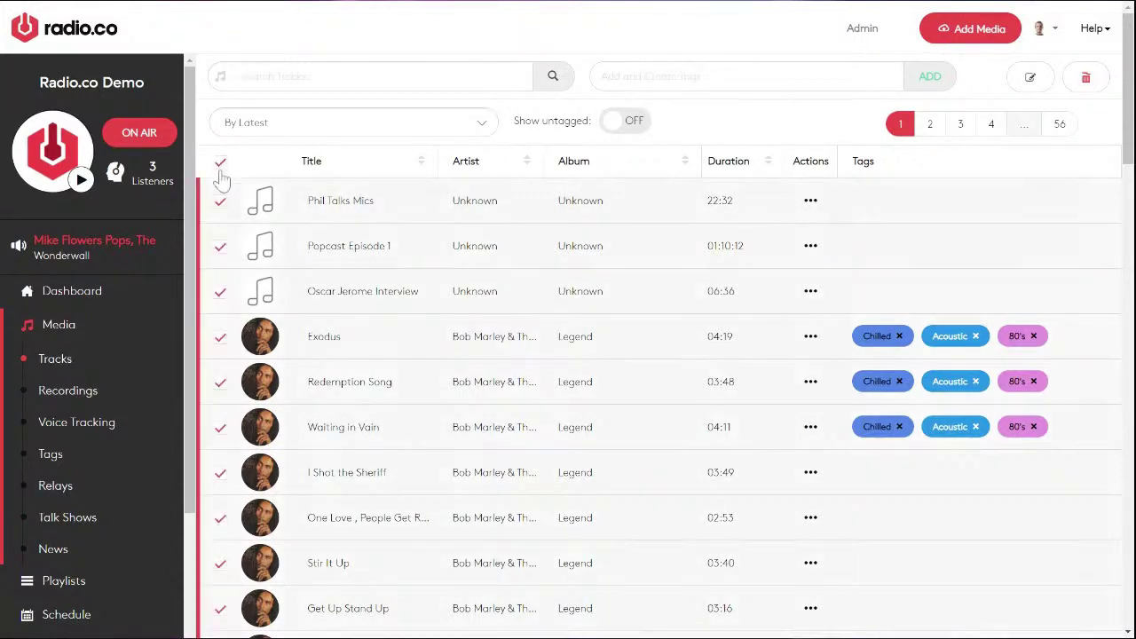
{"action": "left_click", "coordinate": [697, 76]}
{"action": "type", "text": "A List"}
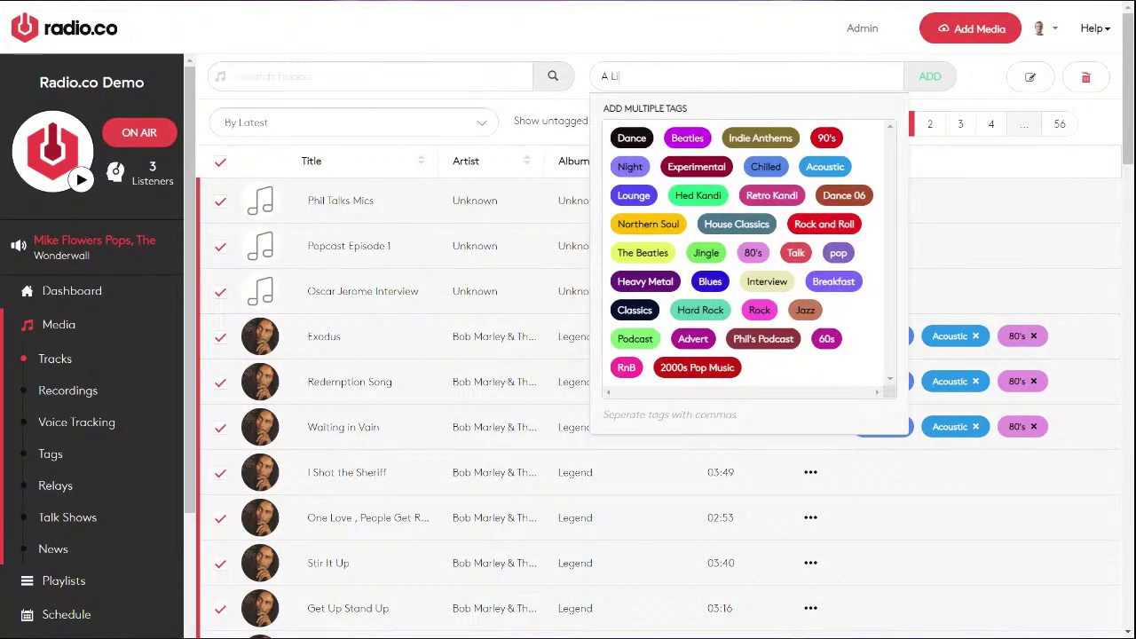
{"action": "left_click", "coordinate": [930, 78]}
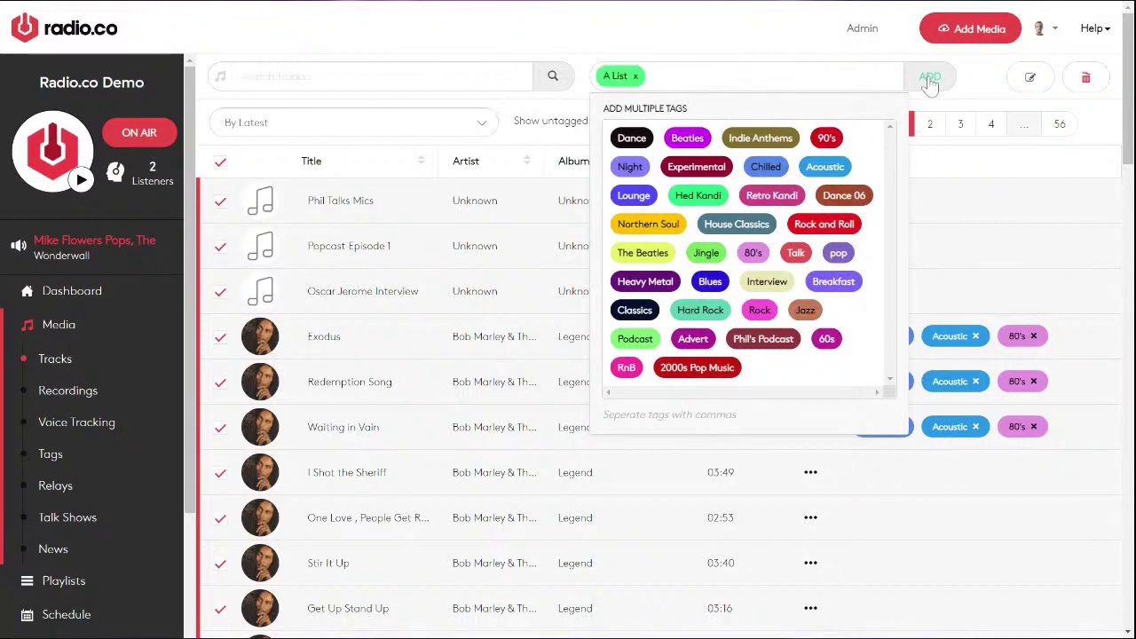
- Review the tags on the first page of tracks and open the list of recordings
{"action": "scroll", "coordinate": [869, 400], "scroll_direction": "down", "scroll_amount": 2}
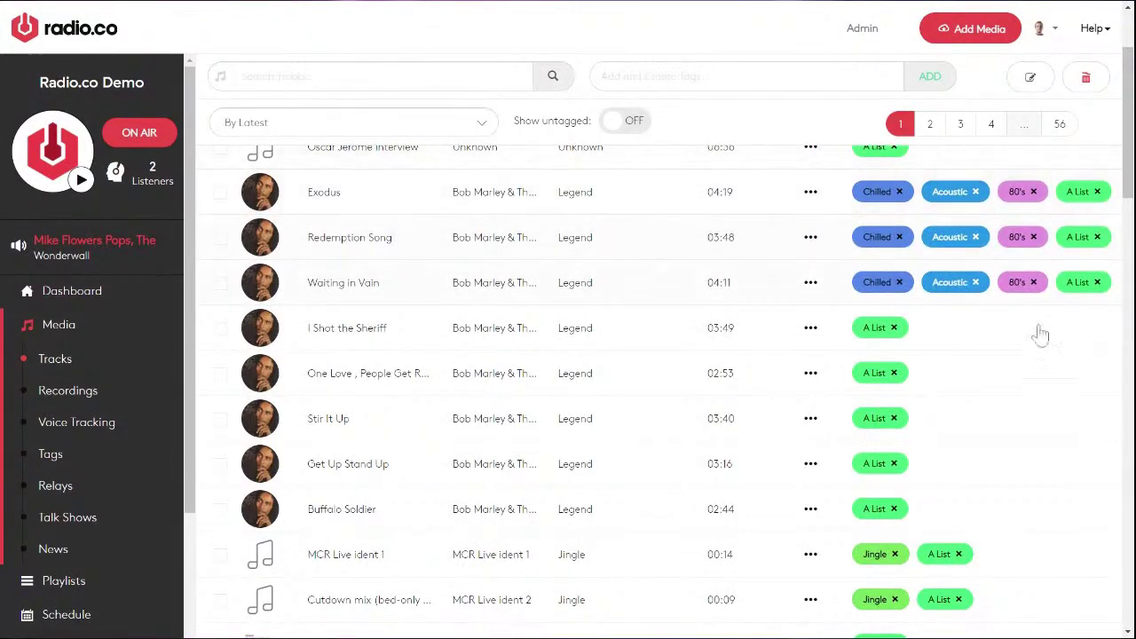
{"action": "scroll", "coordinate": [888, 373], "scroll_direction": "down", "scroll_amount": 6}
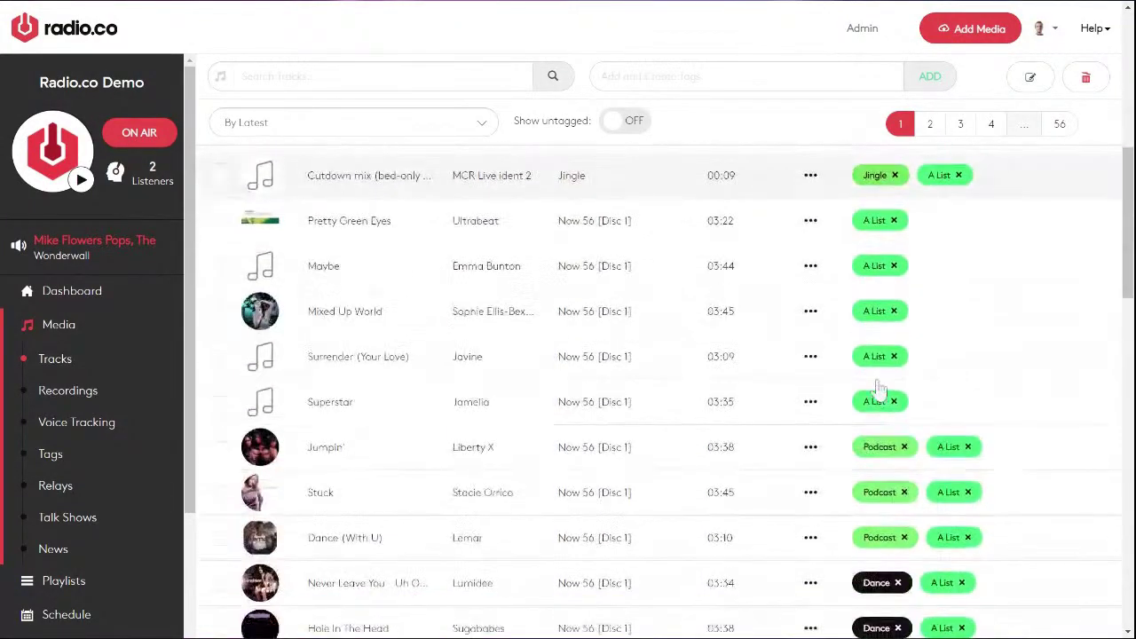
{"action": "scroll", "coordinate": [877, 388], "scroll_direction": "down", "scroll_amount": 15}
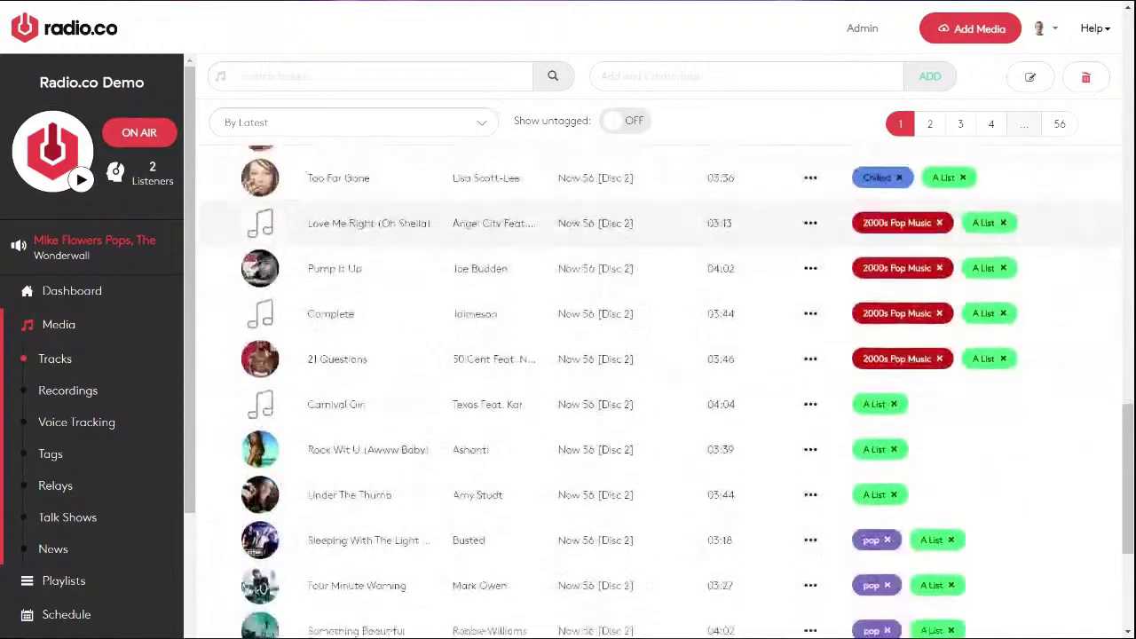
{"action": "scroll", "coordinate": [657, 391], "scroll_direction": "down", "scroll_amount": 1}
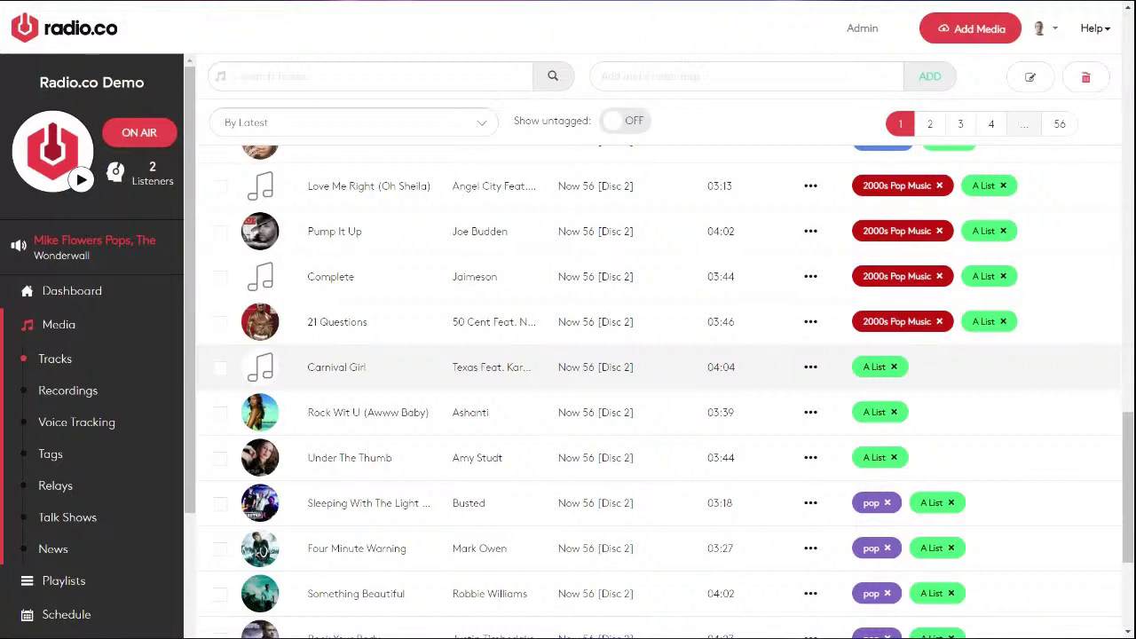
{"action": "left_click", "coordinate": [69, 395]}
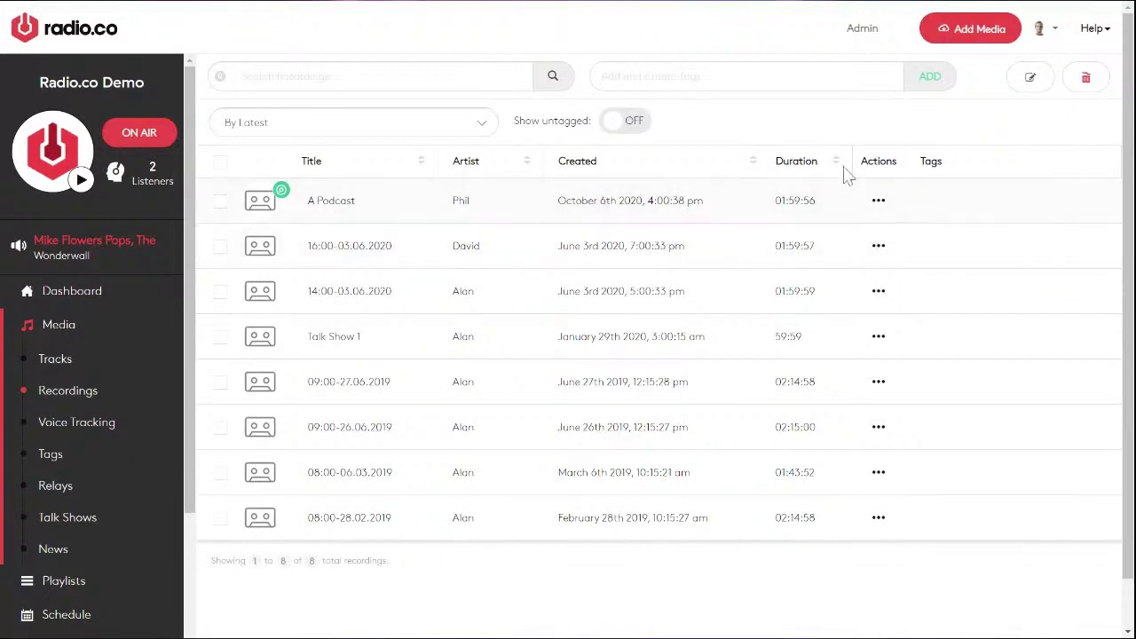
- Show the actions available for the 16:00-03.06.2020 recording and open the list of voice tracks
{"action": "left_click", "coordinate": [879, 247]}
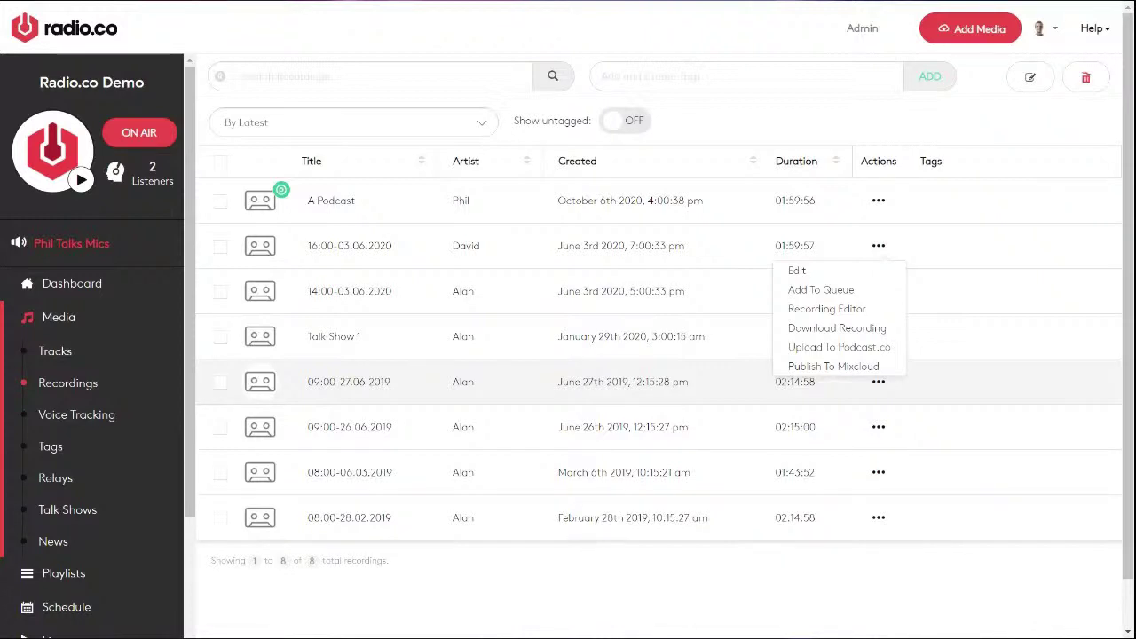
{"action": "left_click", "coordinate": [94, 418]}
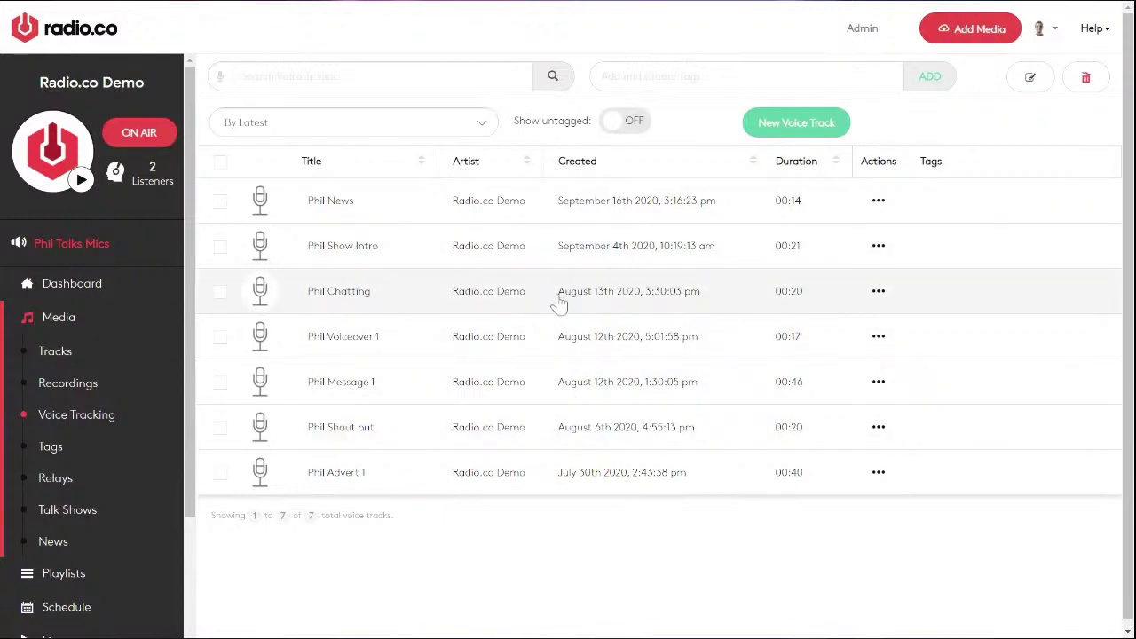
- Open the talk shows list and look through the talk sessions and completed talks
{"action": "scroll", "coordinate": [127, 444], "scroll_direction": "down", "scroll_amount": 1}
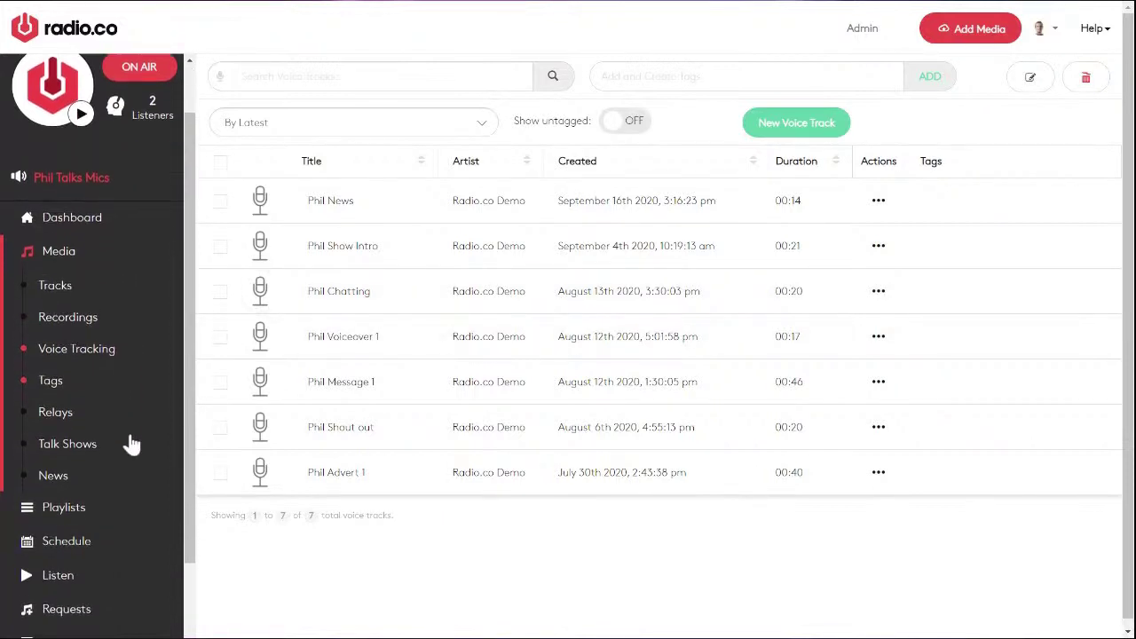
{"action": "left_click", "coordinate": [79, 438]}
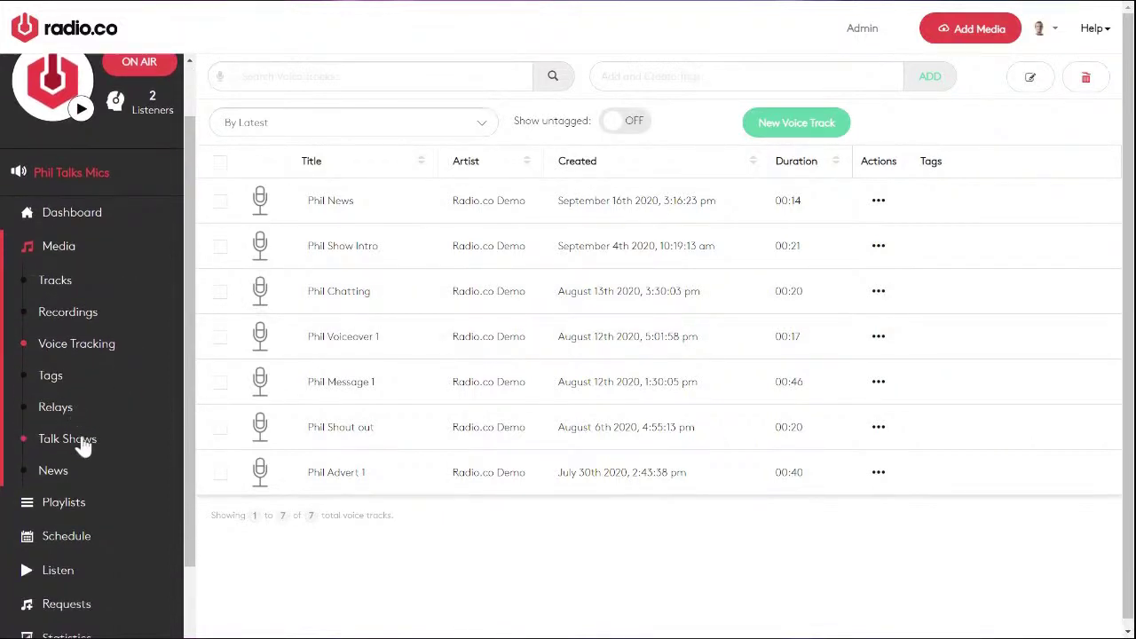
{"action": "scroll", "coordinate": [465, 248], "scroll_direction": "down", "scroll_amount": 2}
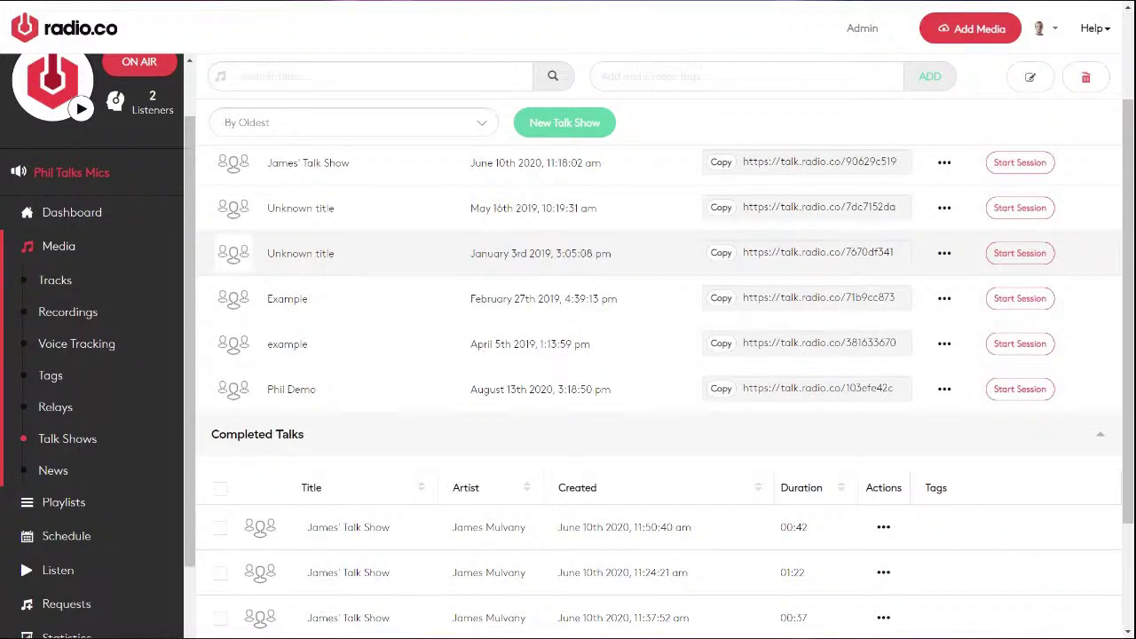
{"action": "scroll", "coordinate": [444, 258], "scroll_direction": "up", "scroll_amount": 2}
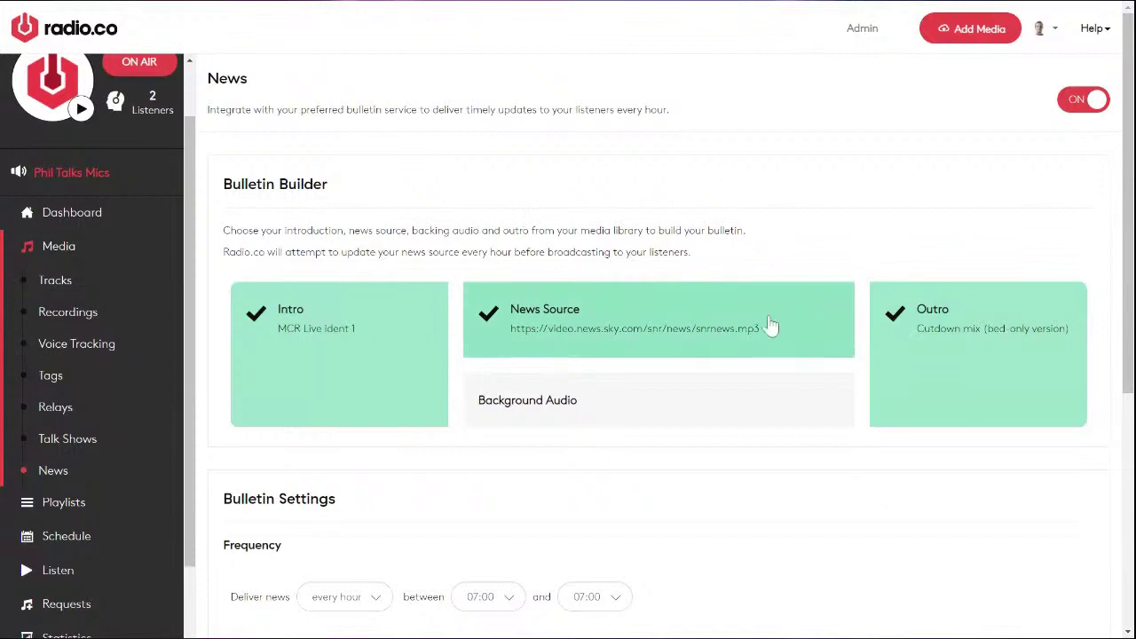
- Exclude Saturday and Sunday from the hourly news bulletin and set its delivery end time to 17:00
{"action": "scroll", "coordinate": [753, 252], "scroll_direction": "down", "scroll_amount": 3}
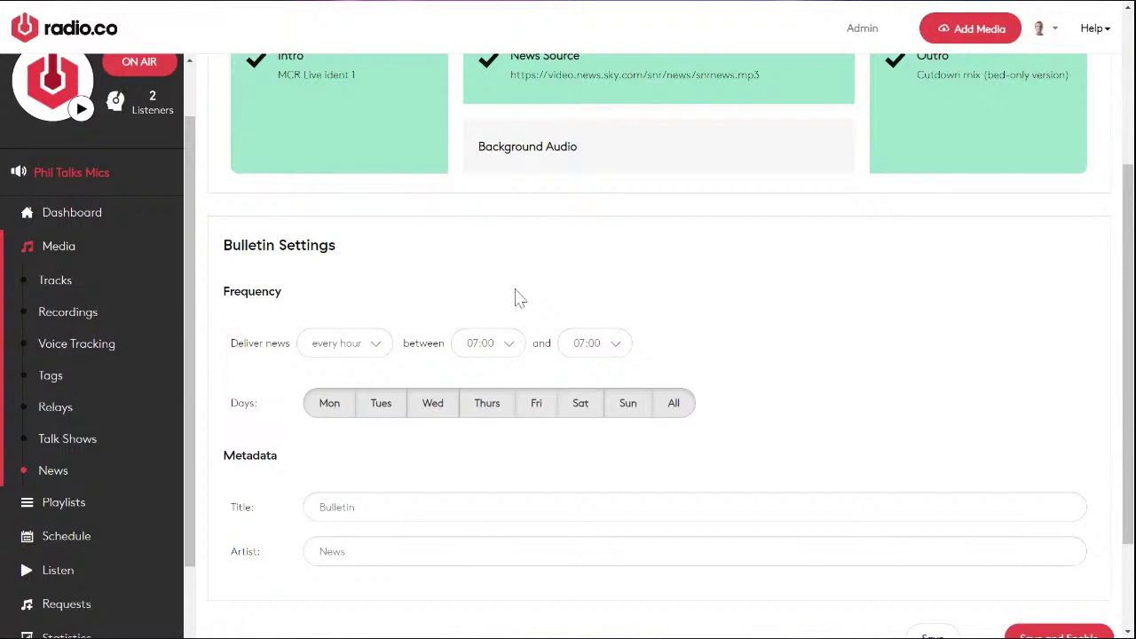
{"action": "left_click", "coordinate": [581, 412]}
{"action": "left_click", "coordinate": [613, 412]}
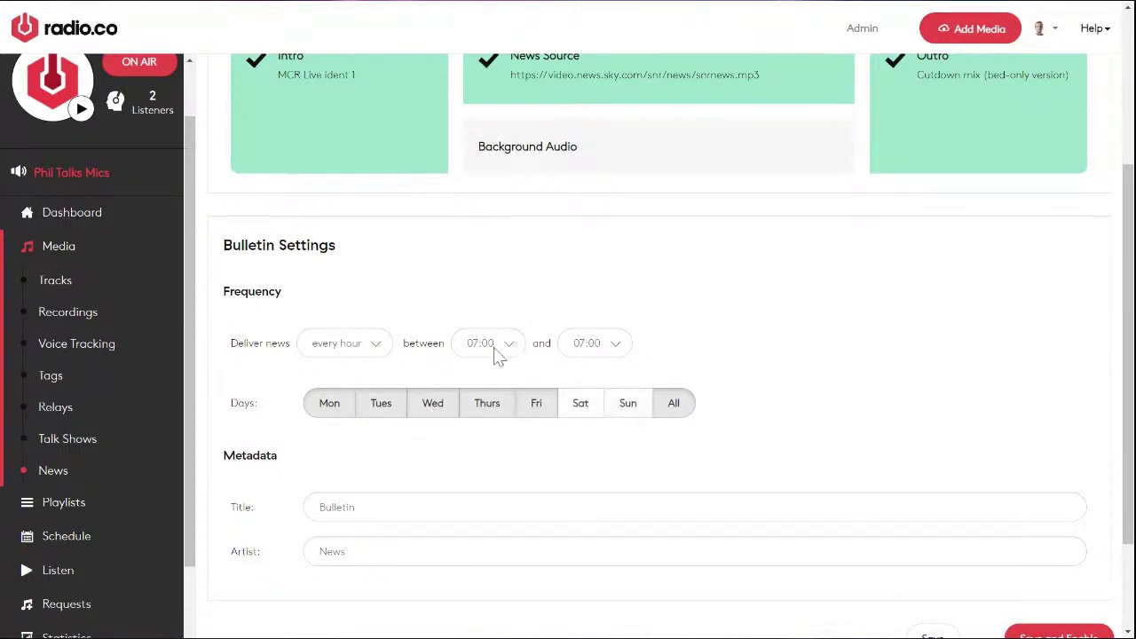
{"action": "left_click", "coordinate": [586, 343]}
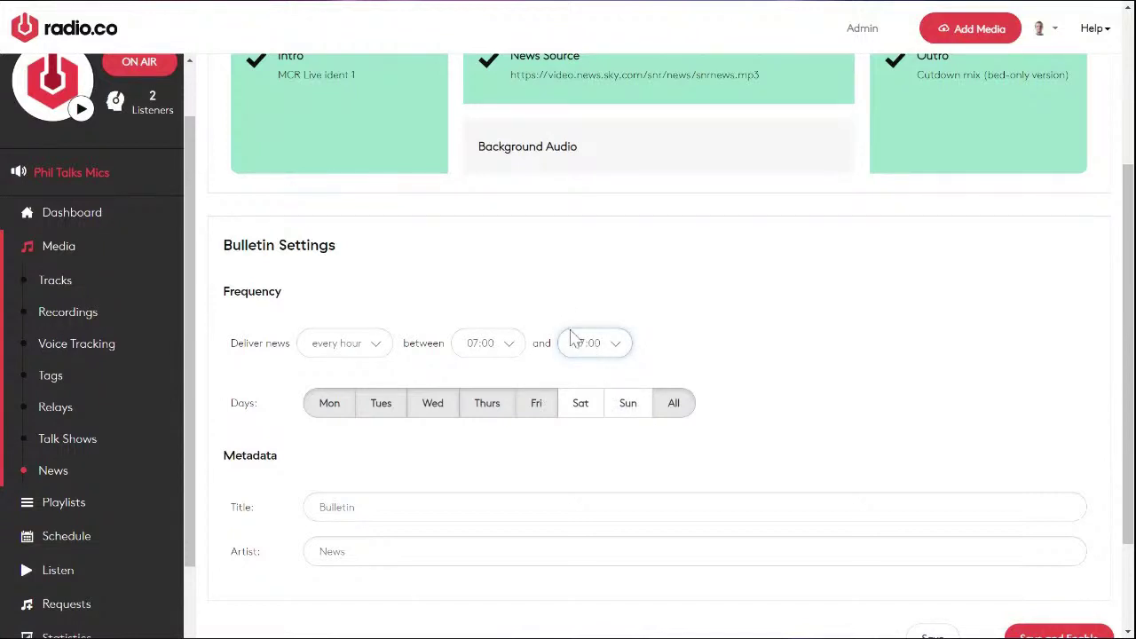
{"action": "type", "text": "17"}
{"action": "scroll", "coordinate": [536, 246], "scroll_direction": "up", "scroll_amount": 1}
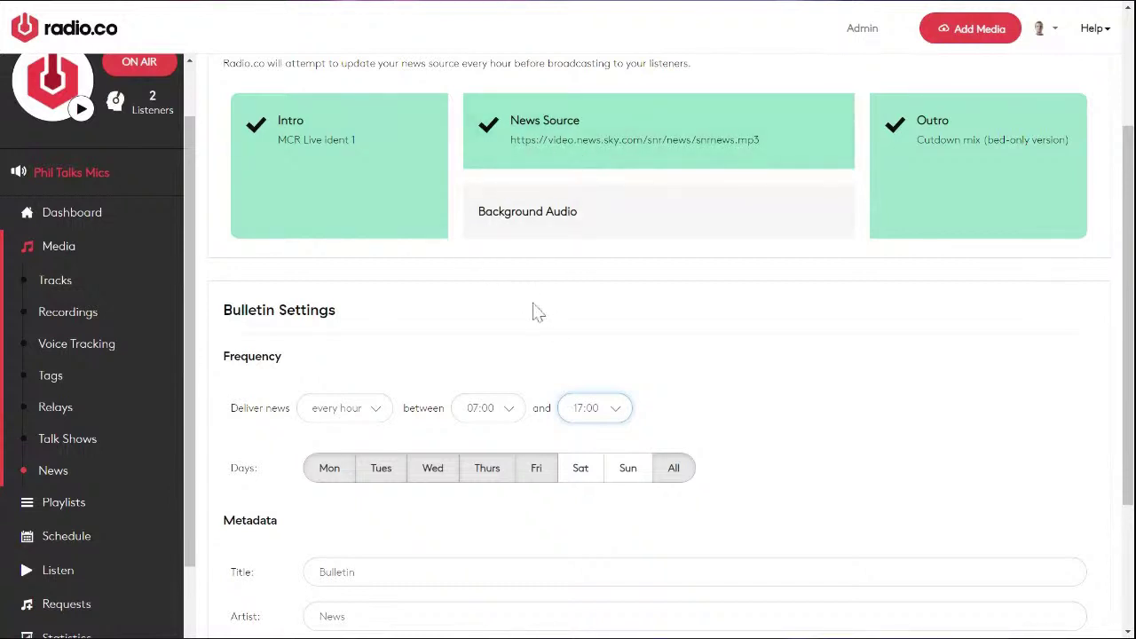
{"action": "scroll", "coordinate": [486, 322], "scroll_direction": "down", "scroll_amount": 1}
{"action": "scroll", "coordinate": [515, 355], "scroll_direction": "down", "scroll_amount": 1}
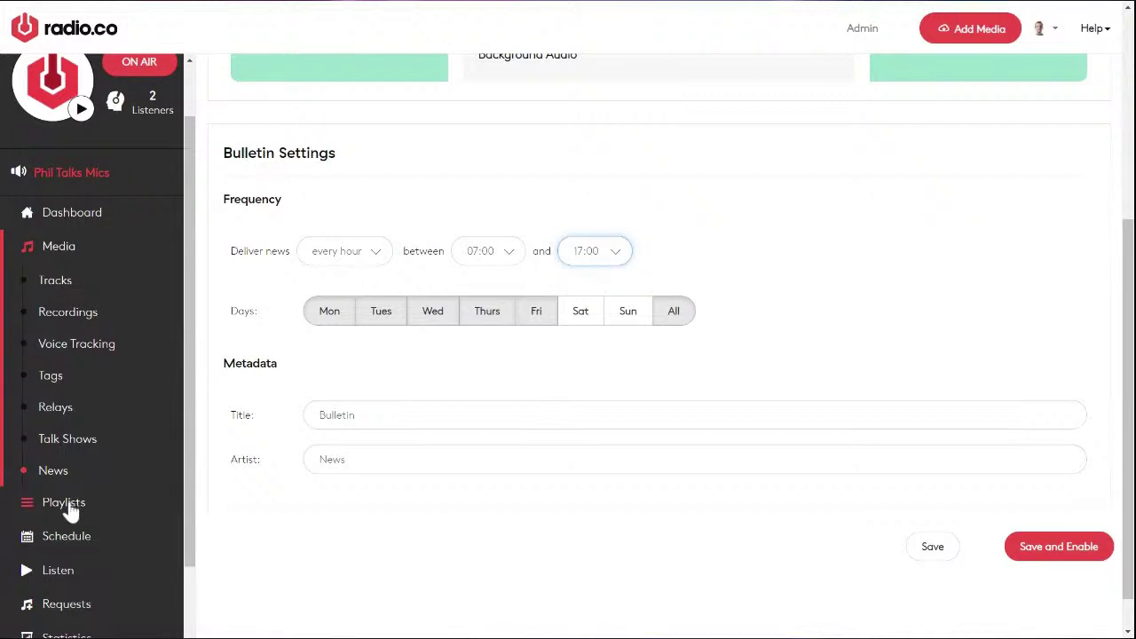
- Create a playlist named "Thursday Night" with the yellow colour #e3b820
{"action": "left_click", "coordinate": [37, 504]}
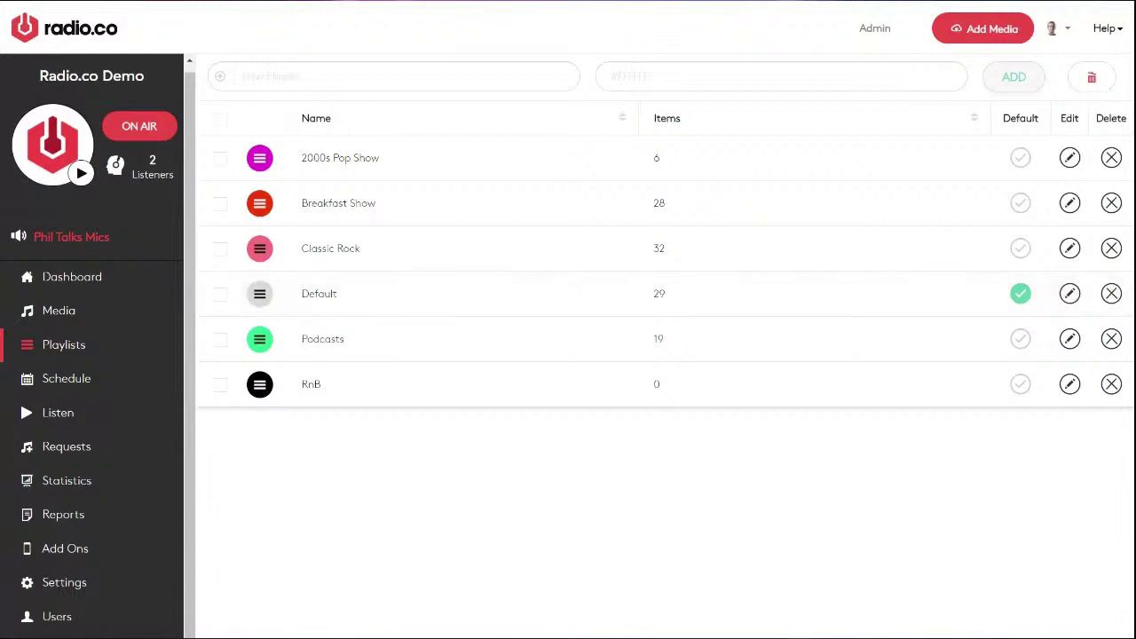
{"action": "left_click", "coordinate": [266, 76]}
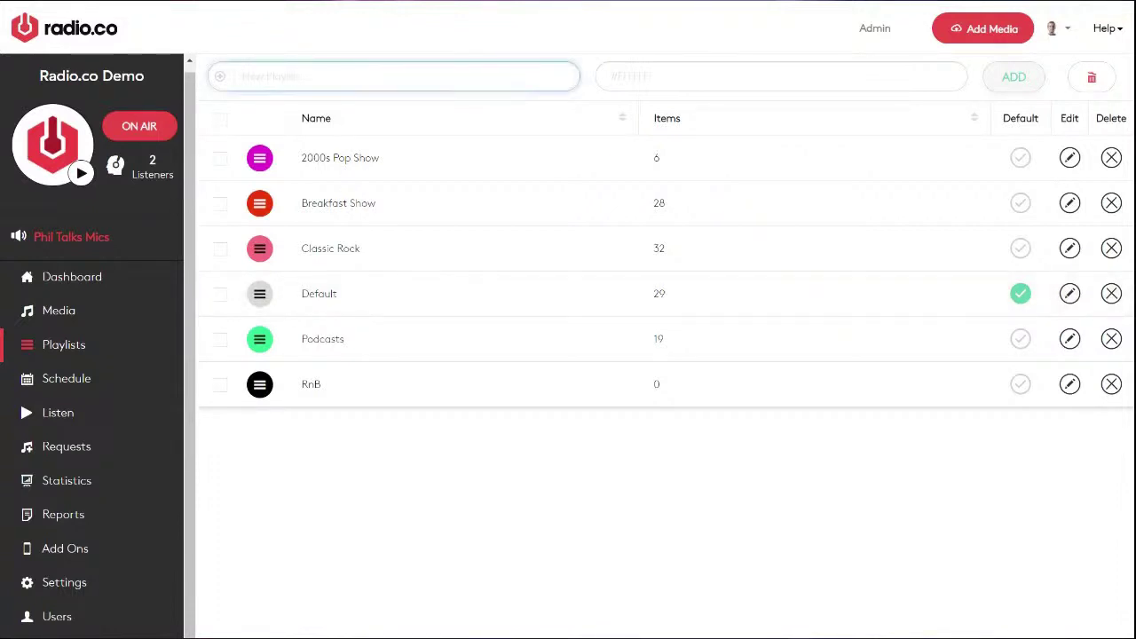
{"action": "type", "text": "Thursday Nig"}
{"action": "left_click", "coordinate": [862, 87]}
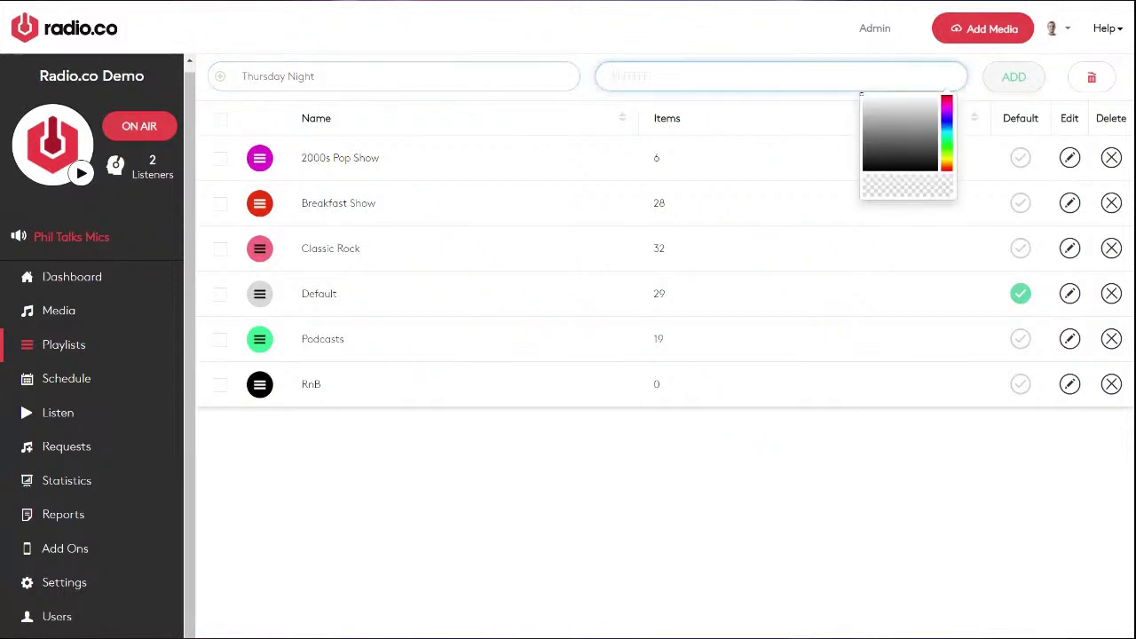
{"action": "left_click", "coordinate": [862, 168]}
{"action": "left_click", "coordinate": [926, 103]}
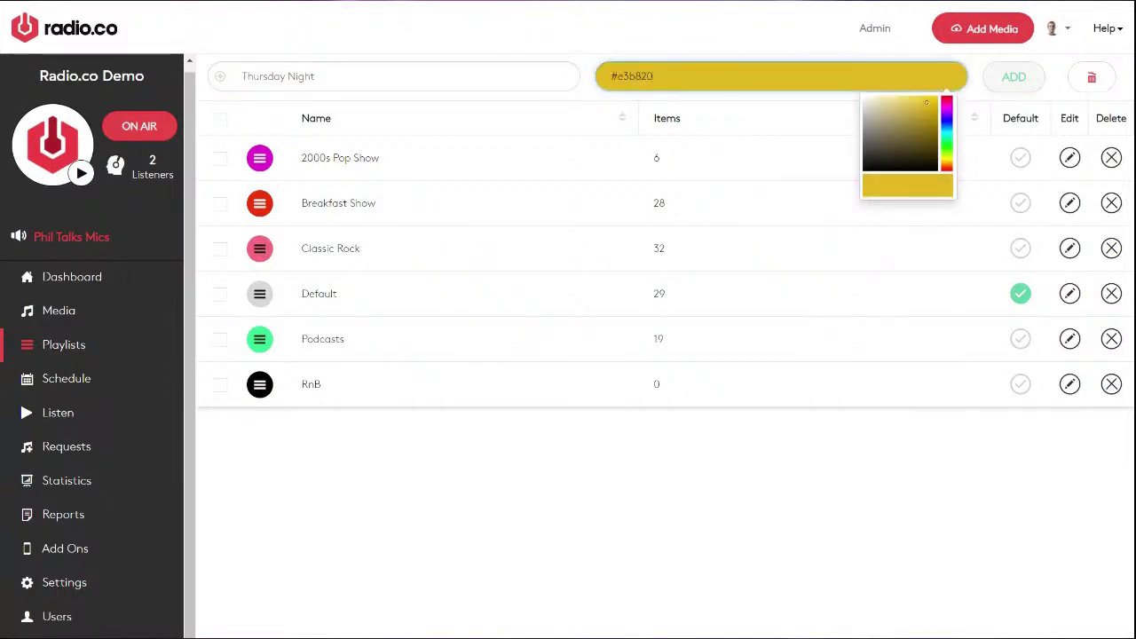
{"action": "left_click", "coordinate": [1025, 81]}
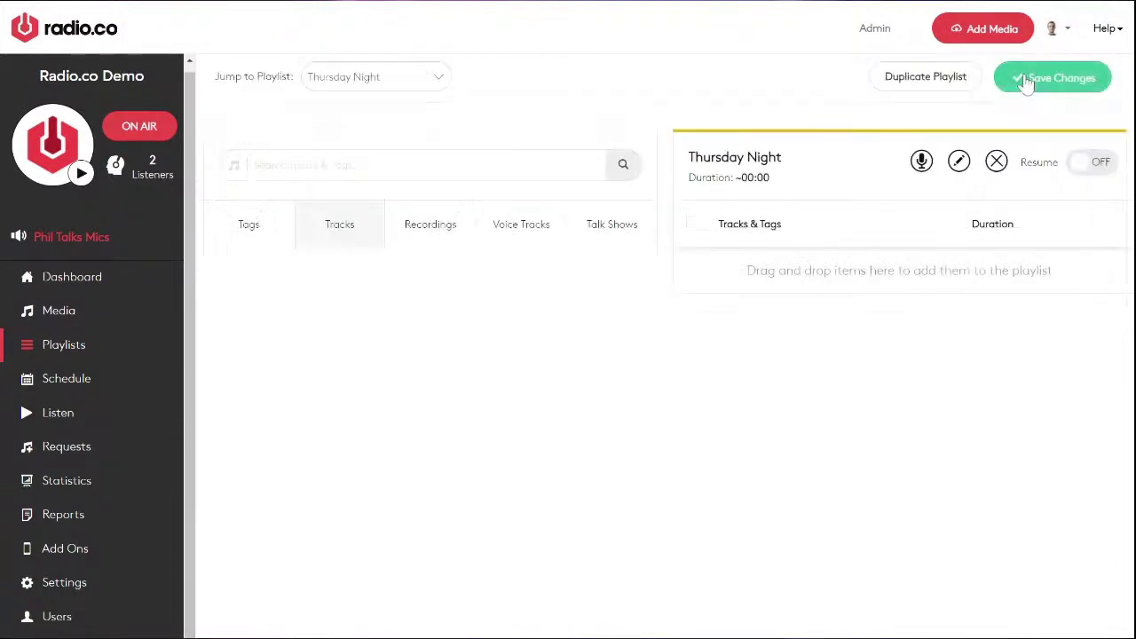
{"action": "left_click", "coordinate": [1010, 78]}
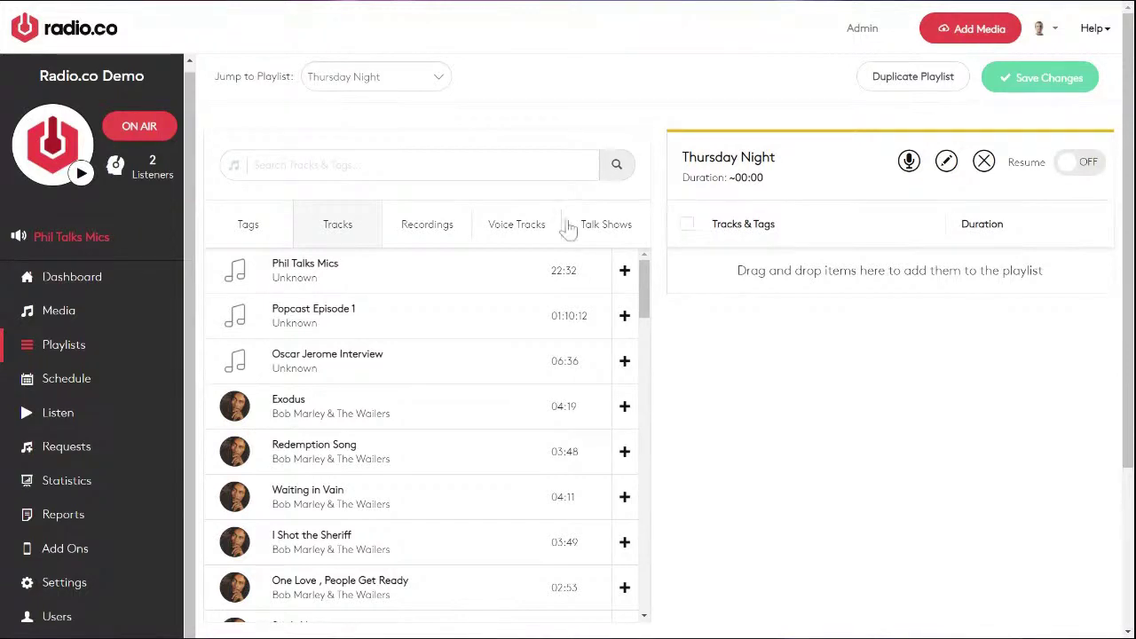
- Add the first eight library tracks, down to One Love, People Get Ready, to the Thursday Night playlist
{"action": "left_click", "coordinate": [624, 271]}
{"action": "left_click", "coordinate": [624, 316]}
{"action": "left_click", "coordinate": [624, 361]}
{"action": "left_click", "coordinate": [625, 407]}
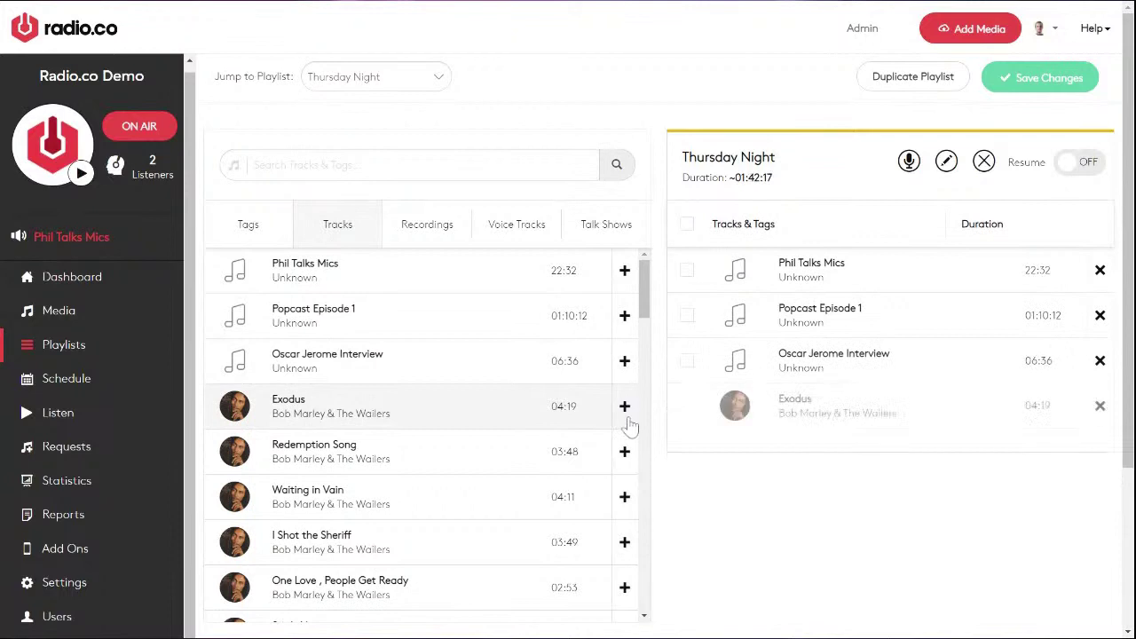
{"action": "left_click", "coordinate": [625, 451]}
{"action": "left_click", "coordinate": [625, 497]}
{"action": "left_click", "coordinate": [625, 543]}
{"action": "left_click", "coordinate": [625, 588]}
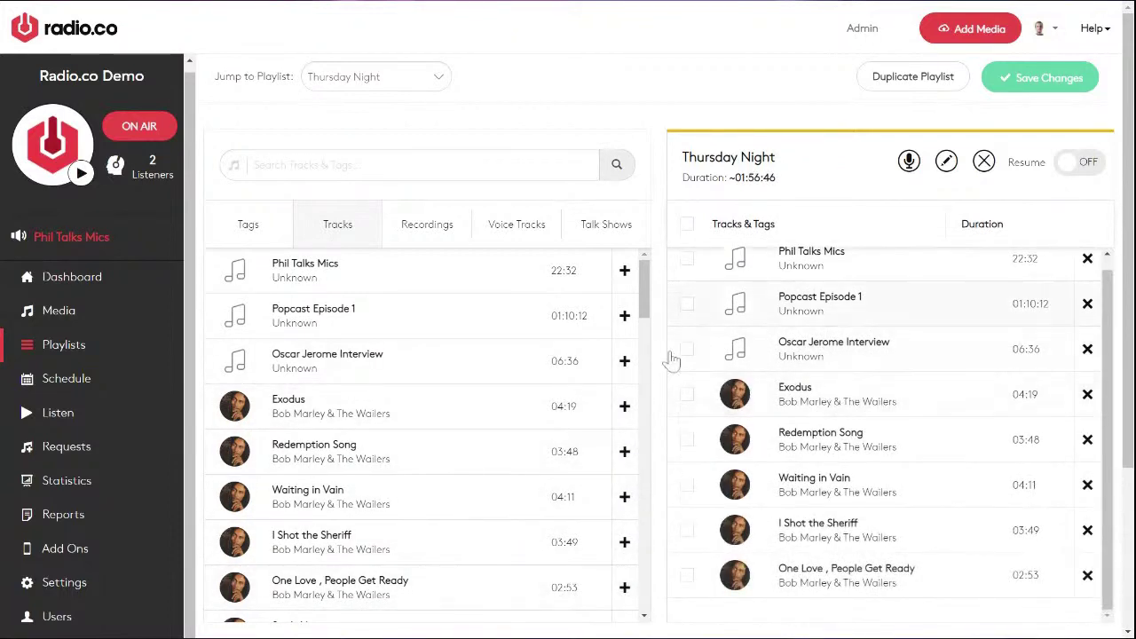
- Add Get Up Stand Up, Buffalo Soldier, MCR Live ident 1 and Cutdown mix (bed-only version) to the playlist
{"action": "scroll", "coordinate": [483, 477], "scroll_direction": "down", "scroll_amount": 3}
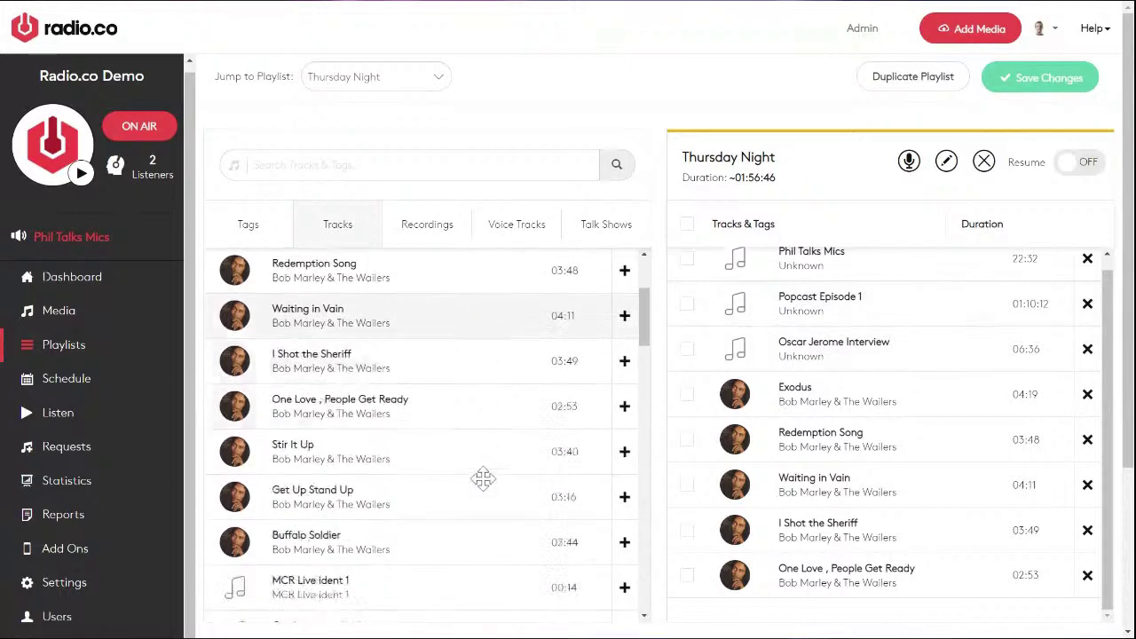
{"action": "left_click", "coordinate": [625, 439]}
{"action": "left_click", "coordinate": [625, 484]}
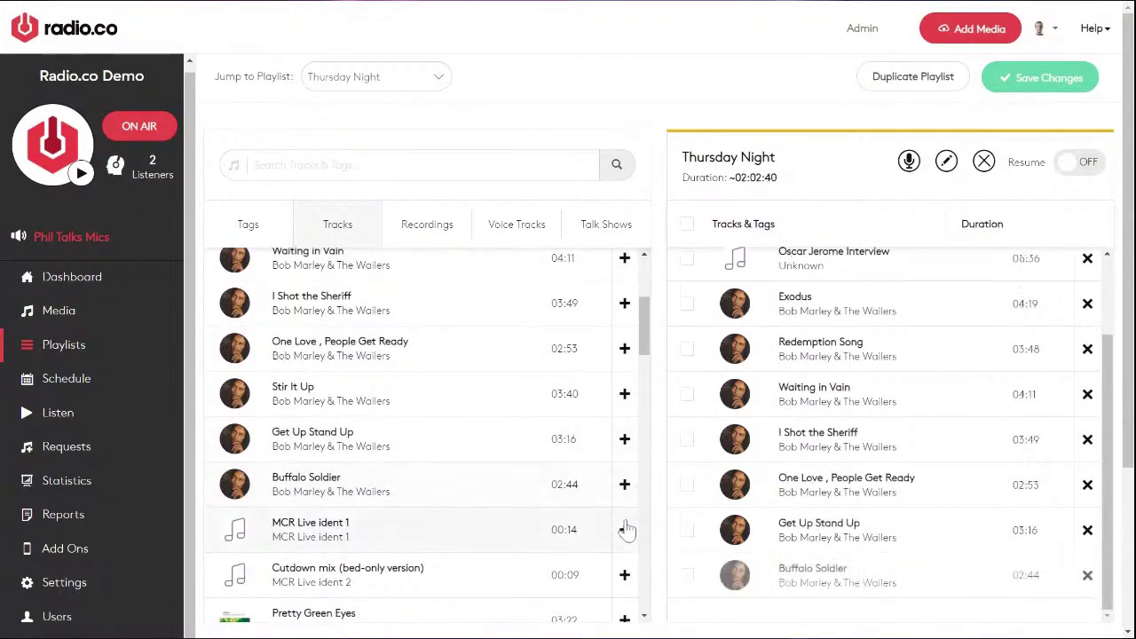
{"action": "left_click", "coordinate": [625, 529]}
{"action": "left_click", "coordinate": [626, 574]}
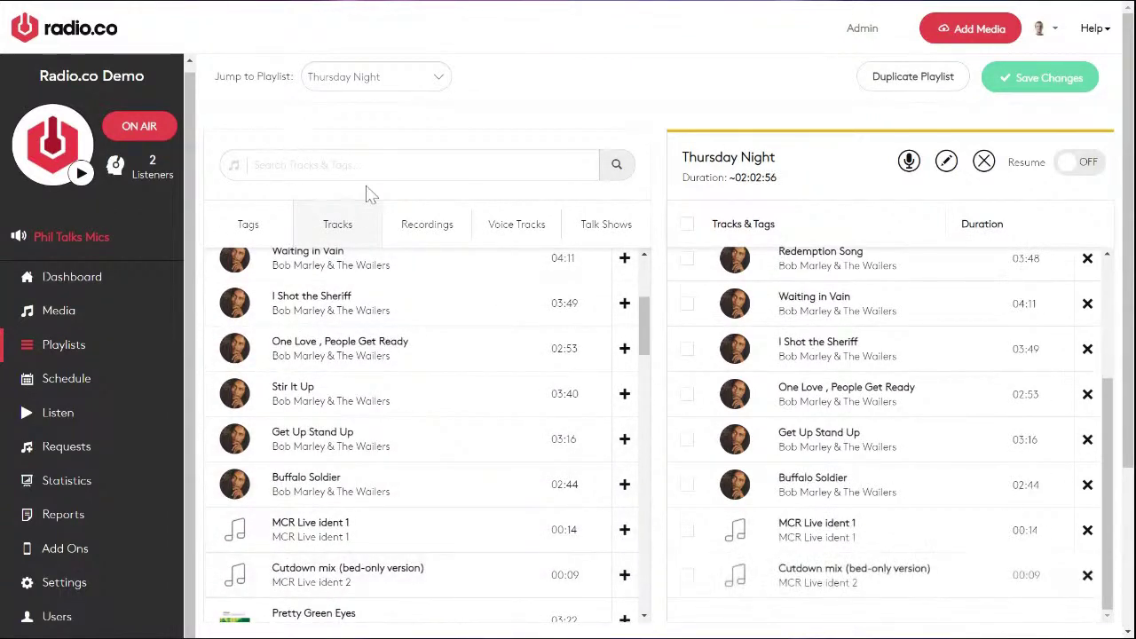
- Add Never Leave You - Uh Ooh, Uh Oooh!, Hole In The Head, Be Faithful and Guilty to the playlist
{"action": "scroll", "coordinate": [444, 302], "scroll_direction": "down", "scroll_amount": 4}
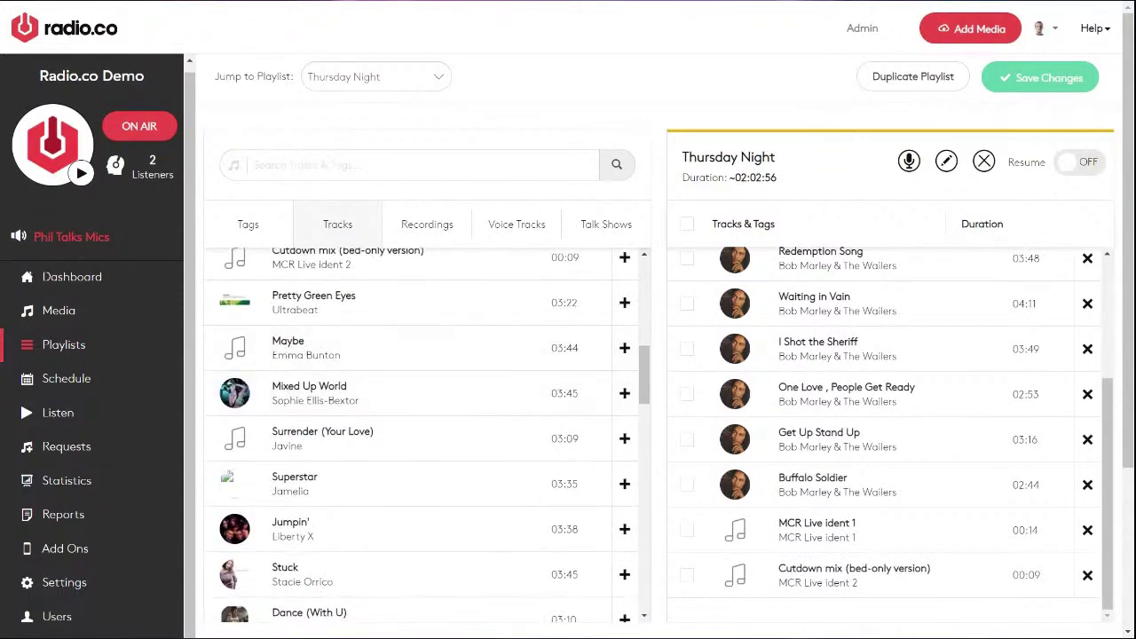
{"action": "scroll", "coordinate": [484, 444], "scroll_direction": "down", "scroll_amount": 3}
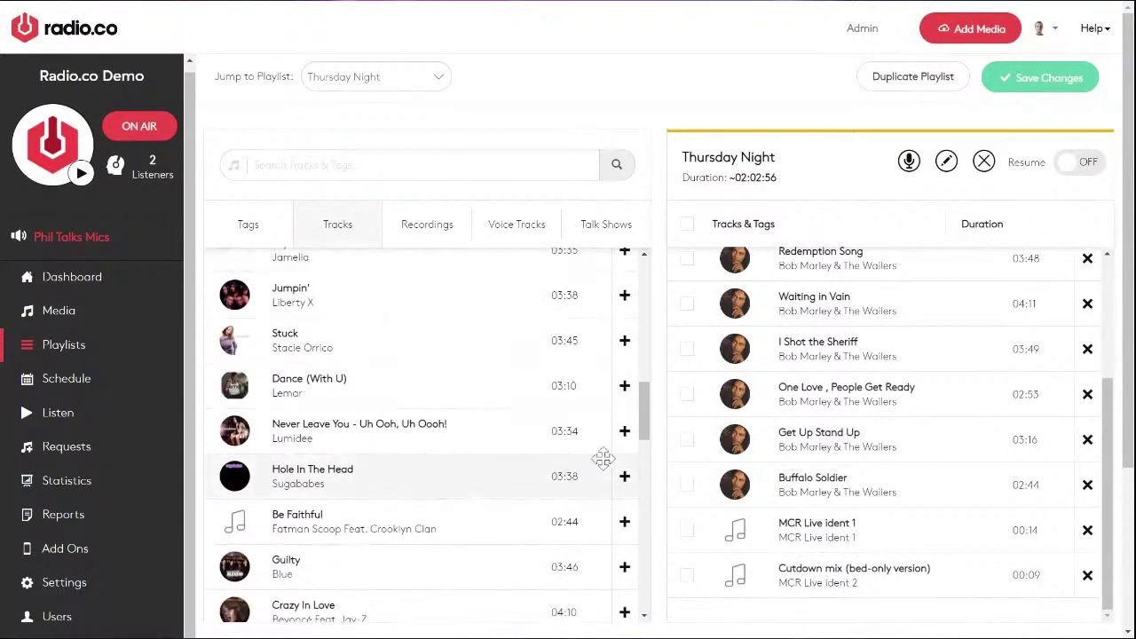
{"action": "left_click", "coordinate": [625, 431]}
{"action": "left_click", "coordinate": [625, 477]}
{"action": "left_click", "coordinate": [625, 522]}
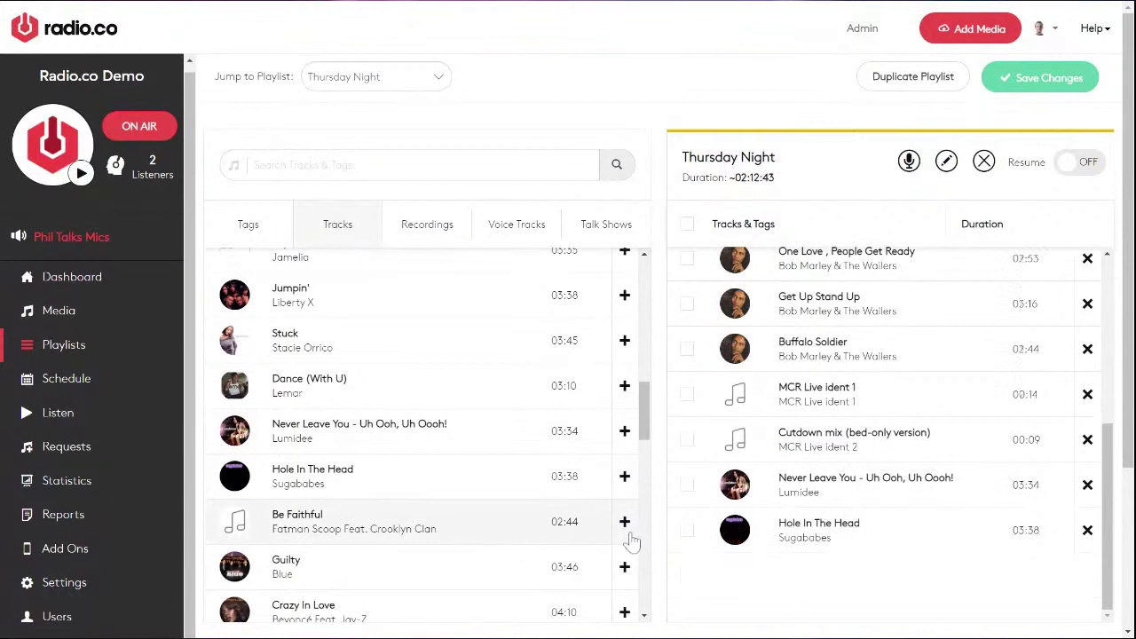
{"action": "left_click", "coordinate": [625, 568]}
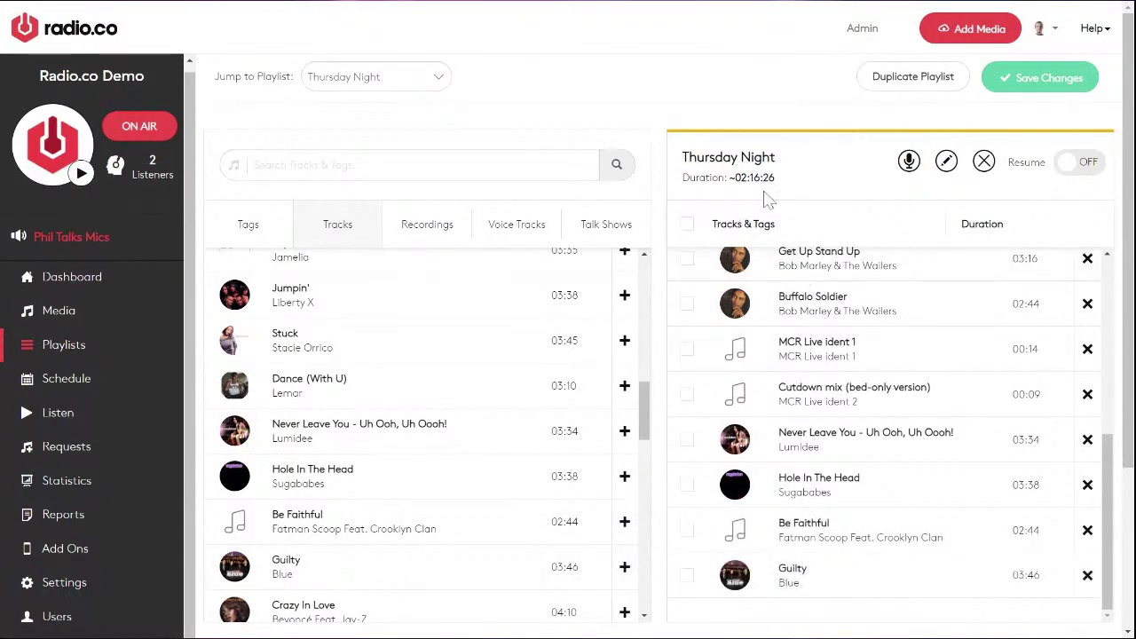
- Reorder the playlist with Waiting in Vain first, Redemption Song third, Hole In The Head above Exodus, and Popcast Episode 1 below I Shot the Sheriff
{"action": "left_click_drag", "start_coordinate": [808, 313], "coordinate": [821, 406]}
{"action": "left_click_drag", "start_coordinate": [794, 299], "coordinate": [819, 551]}
{"action": "left_click_drag", "start_coordinate": [789, 486], "coordinate": [803, 484]}
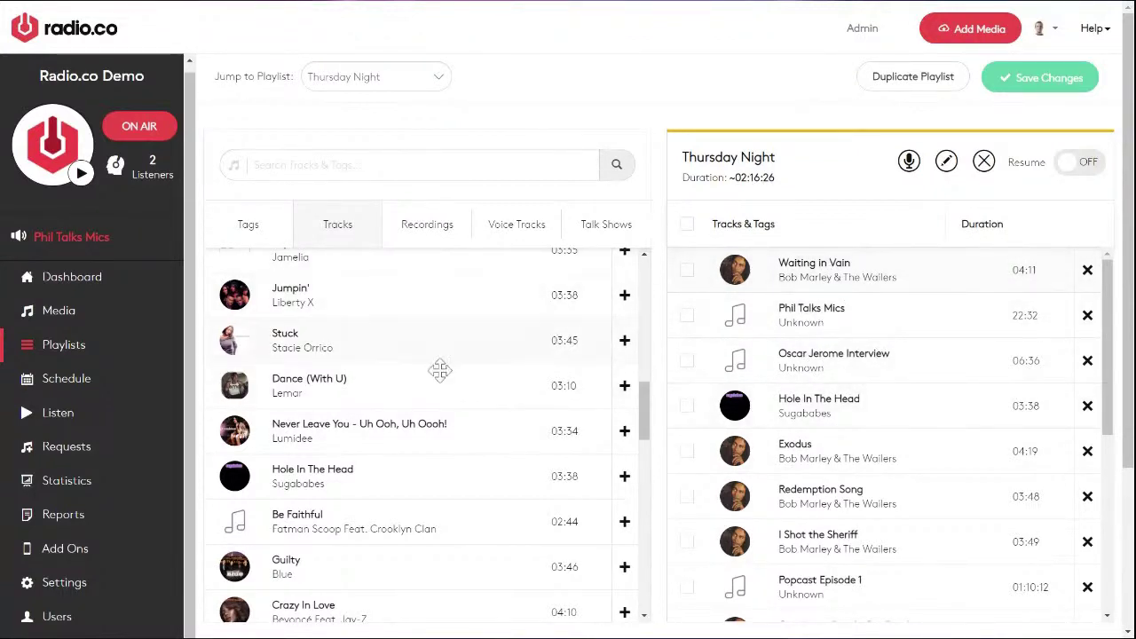
{"action": "left_click_drag", "start_coordinate": [842, 497], "coordinate": [870, 357]}
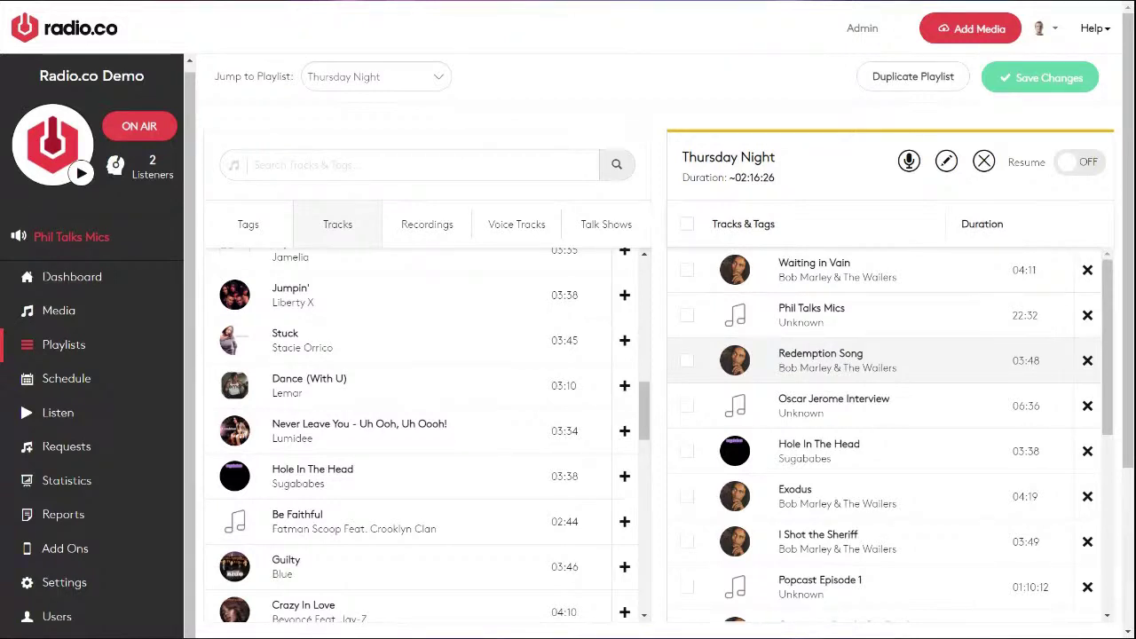
- Insert the 90's tag after Waiting in Vain and before Hole In The Head, with a Jingle tag after the first 90's tag
{"action": "left_click", "coordinate": [238, 243]}
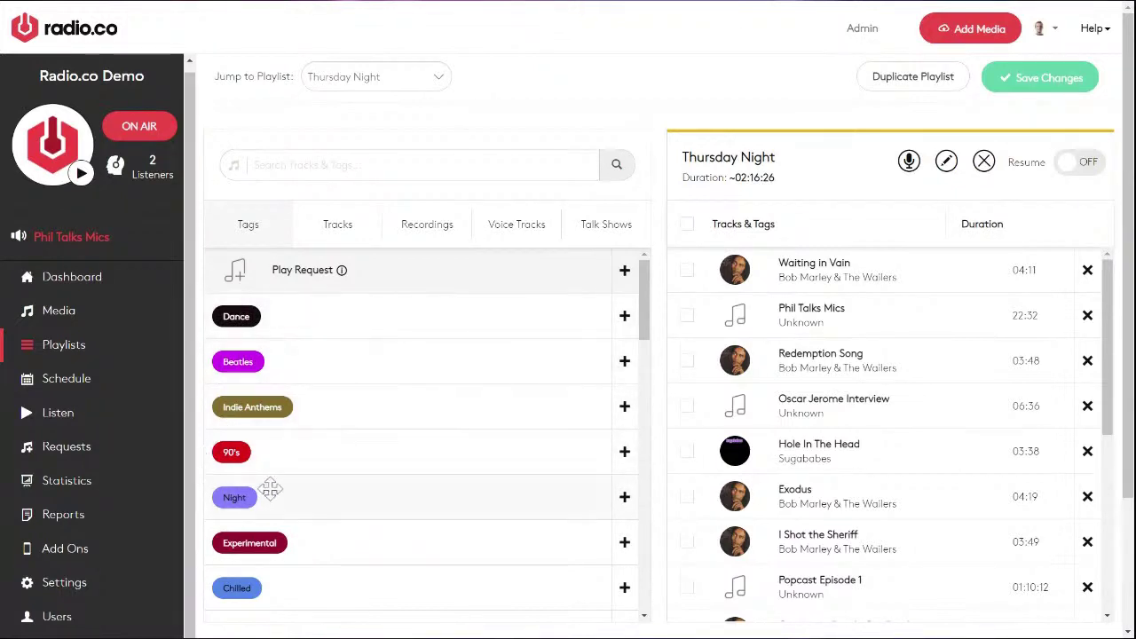
{"action": "left_click_drag", "start_coordinate": [293, 457], "coordinate": [876, 311]}
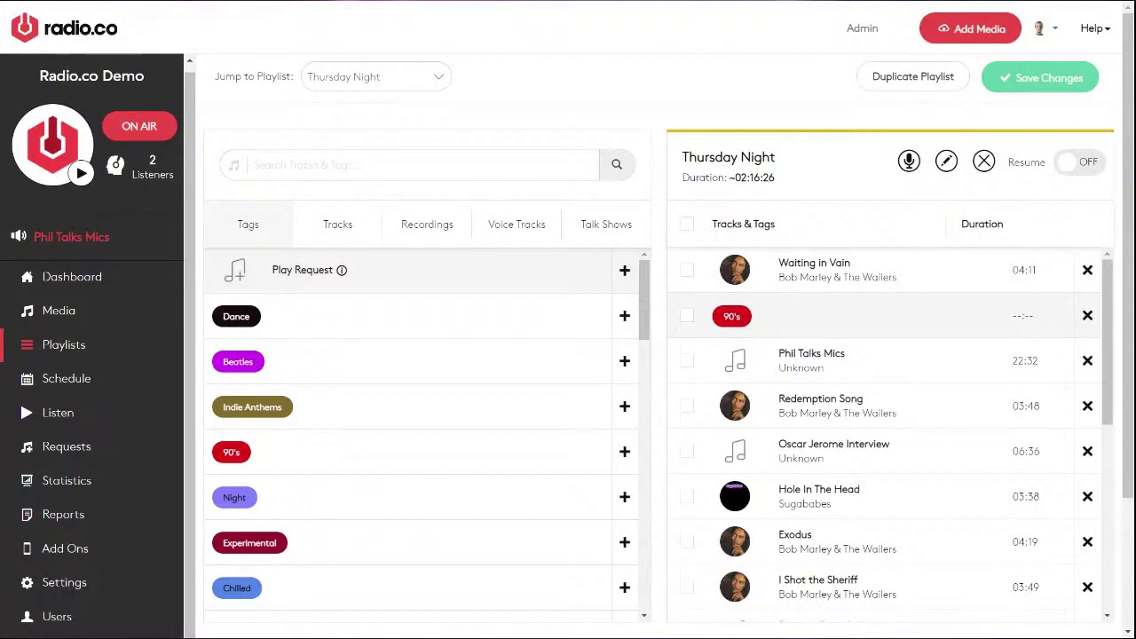
{"action": "left_click_drag", "start_coordinate": [400, 472], "coordinate": [899, 494]}
{"action": "scroll", "coordinate": [463, 531], "scroll_direction": "down", "scroll_amount": 10}
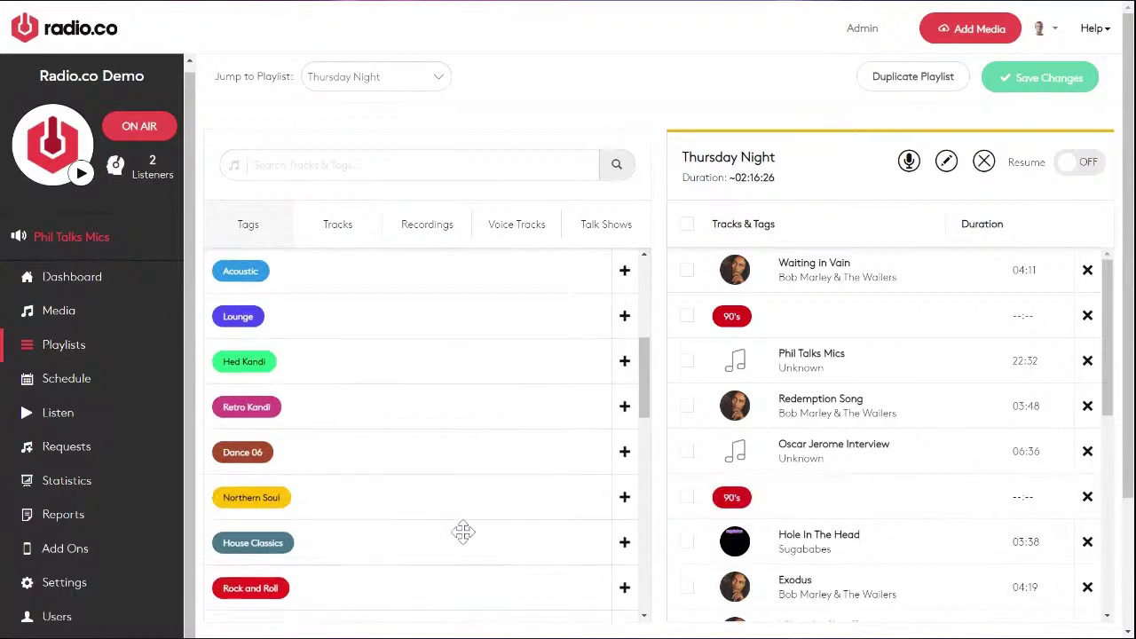
{"action": "left_click_drag", "start_coordinate": [386, 452], "coordinate": [874, 356]}
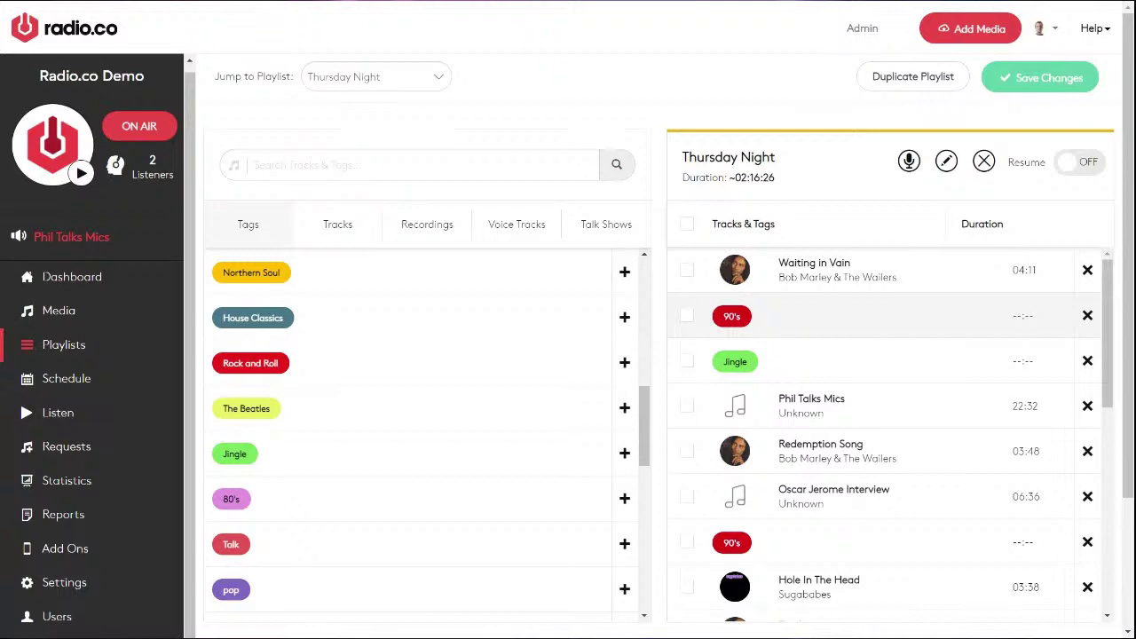
- Remove every individual track from the Thursday Night playlist, keeping only the 90's, Jingle and 90's tags
{"action": "left_click", "coordinate": [1088, 270]}
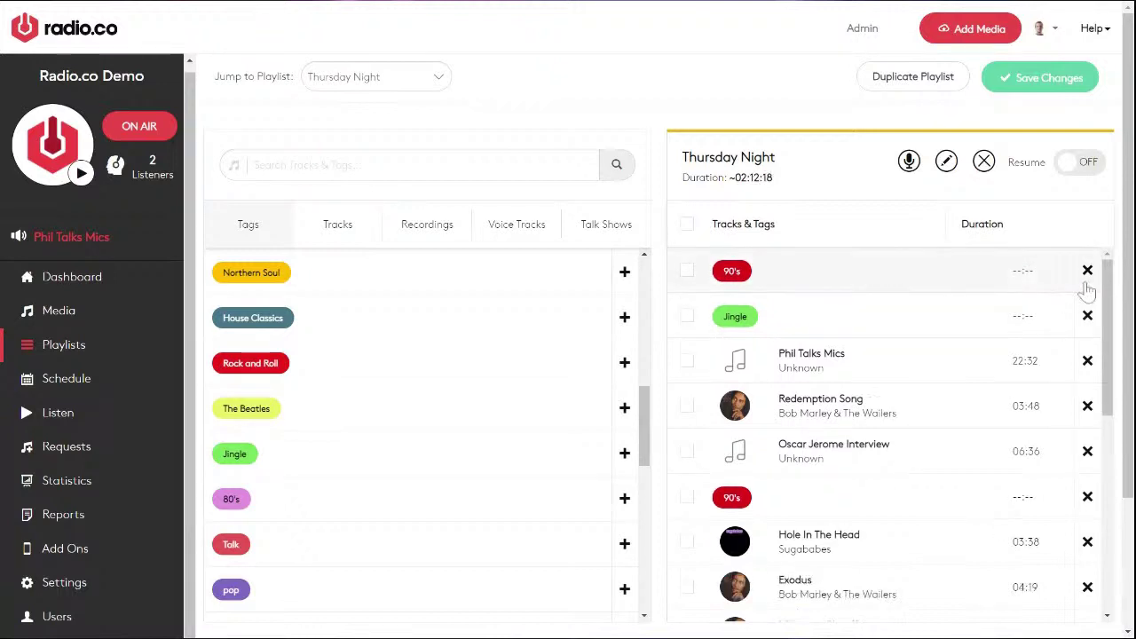
{"action": "left_click", "coordinate": [1088, 360]}
{"action": "left_click", "coordinate": [1088, 361]}
{"action": "left_click", "coordinate": [1088, 361]}
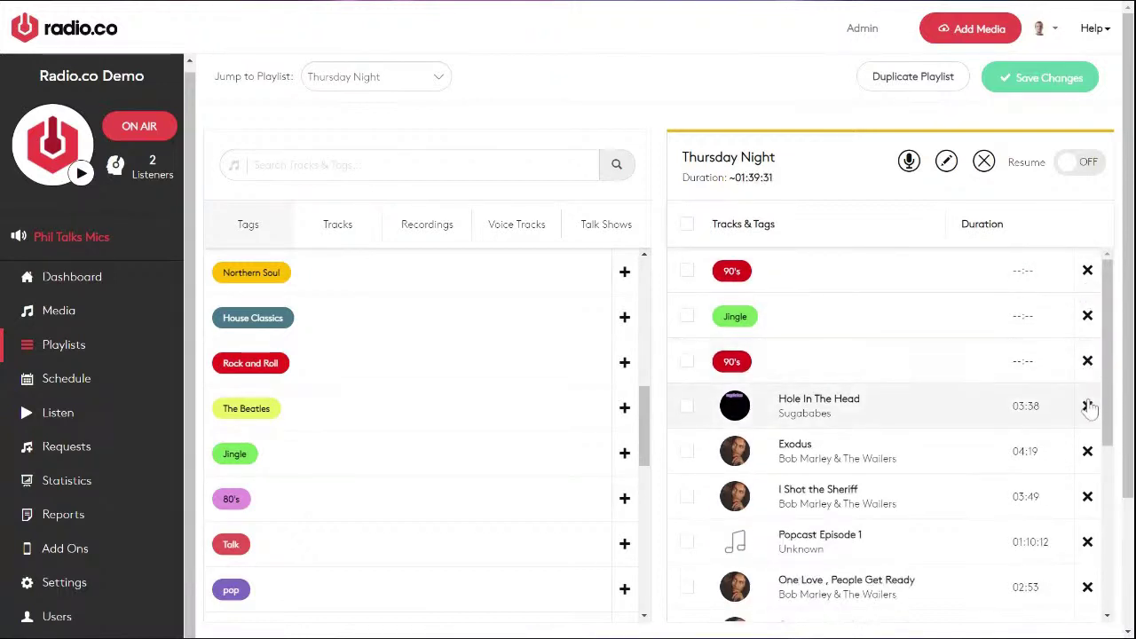
{"action": "double_click", "coordinate": [1088, 406]}
{"action": "double_click", "coordinate": [1088, 406]}
{"action": "triple_click", "coordinate": [1088, 406]}
{"action": "double_click", "coordinate": [1087, 406]}
{"action": "left_click", "coordinate": [1092, 406]}
{"action": "left_click", "coordinate": [1092, 406]}
{"action": "left_click", "coordinate": [1093, 406]}
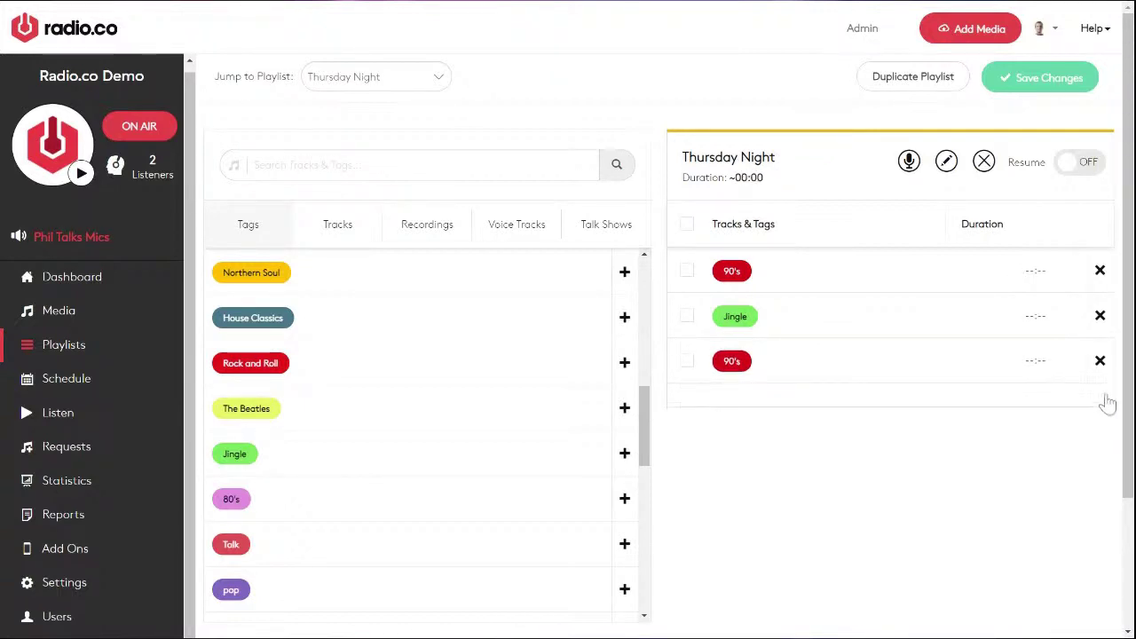
- Remove the second 90's tag and the Jingle tag from the playlist, and add the recording A Podcast
{"action": "left_click", "coordinate": [1100, 360]}
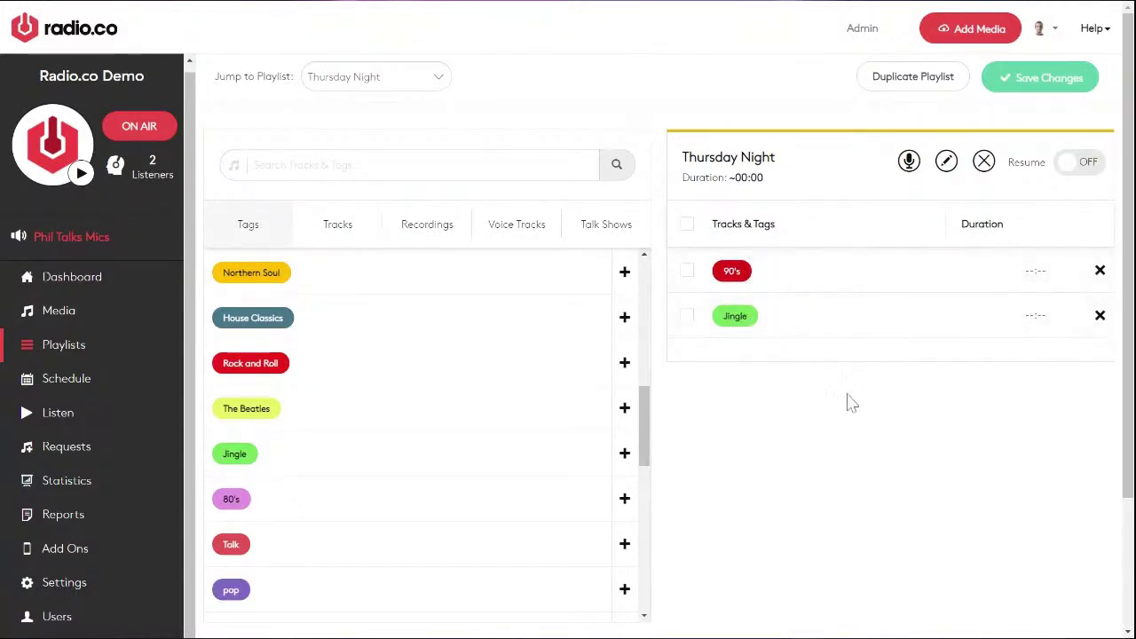
{"action": "left_click", "coordinate": [1100, 316]}
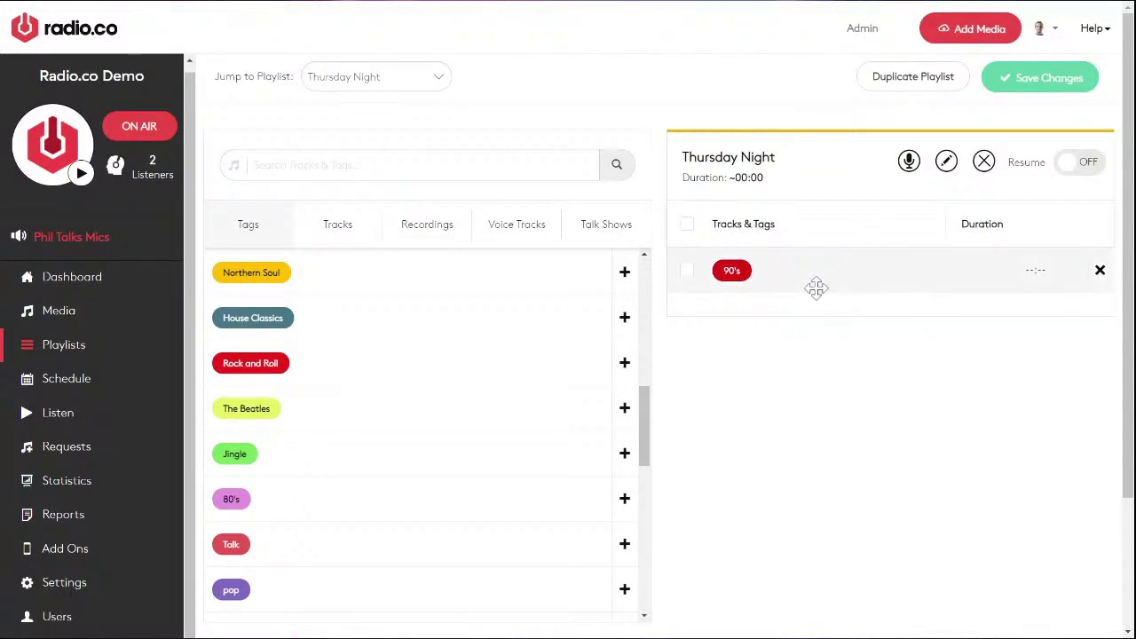
{"action": "left_click", "coordinate": [427, 238]}
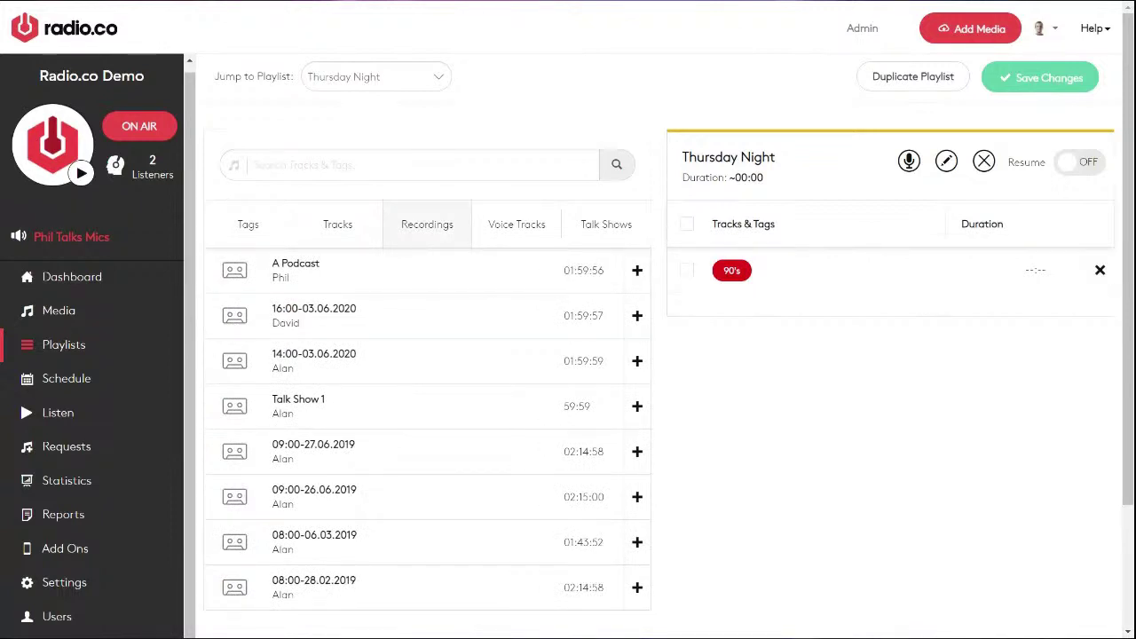
{"action": "left_click", "coordinate": [637, 271]}
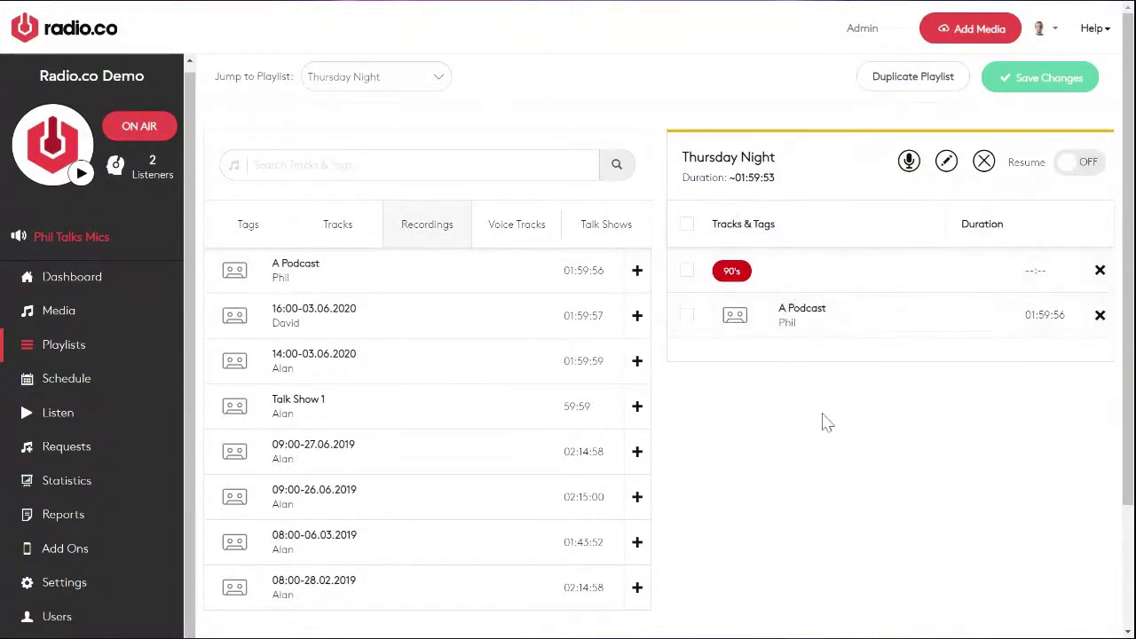
- Record a new voice track for the Thursday Night playlist using the default microphone as input device
{"action": "left_click", "coordinate": [529, 228]}
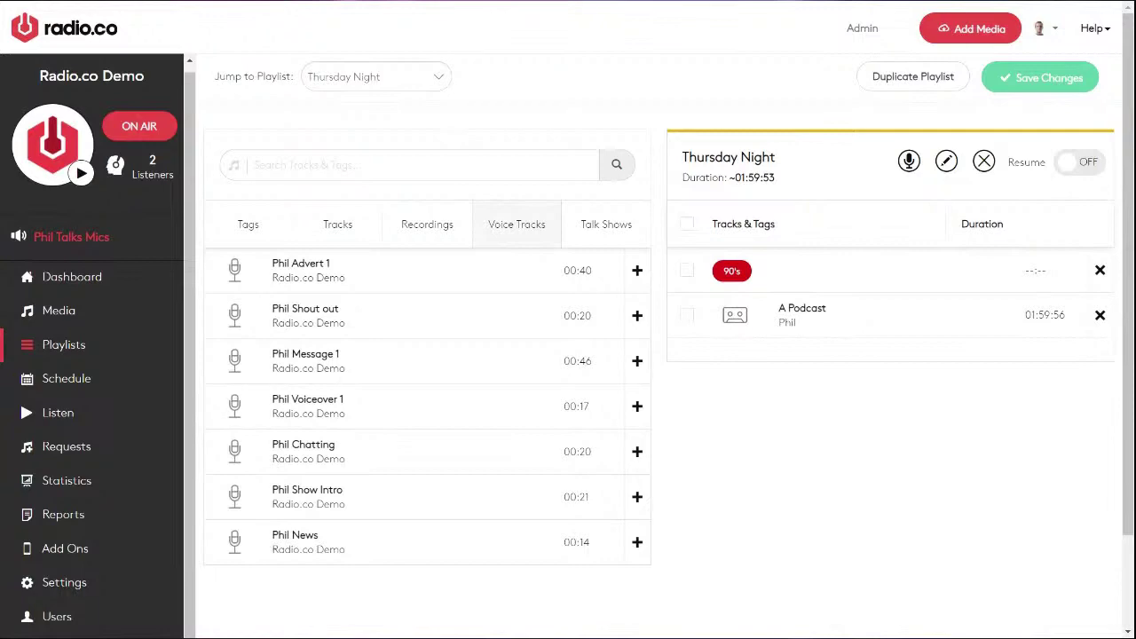
{"action": "left_click", "coordinate": [908, 161]}
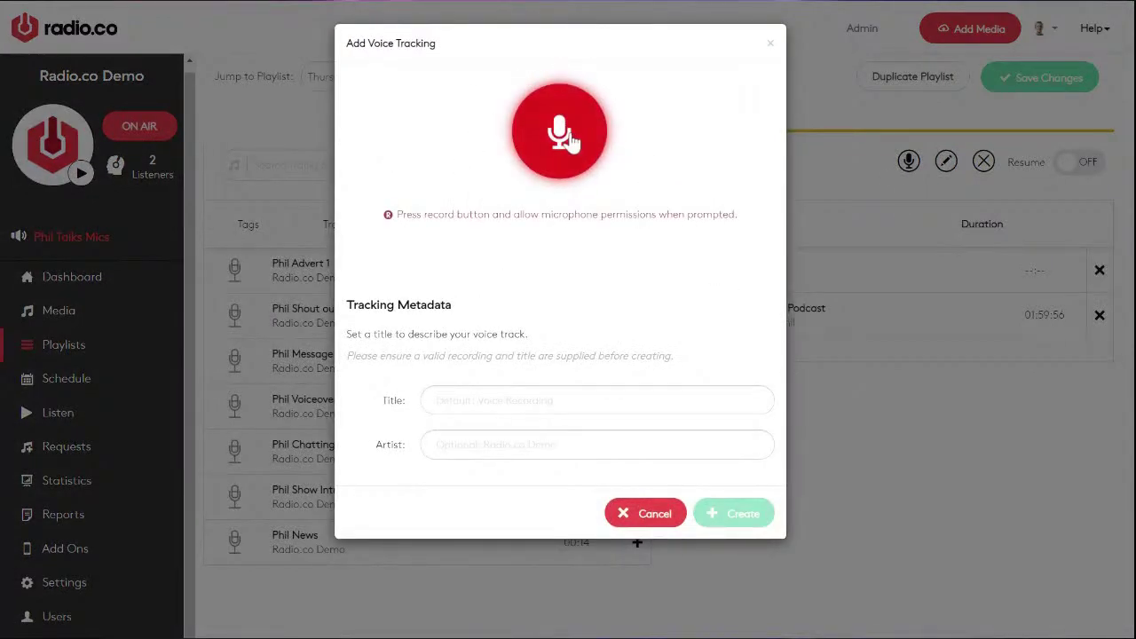
{"action": "left_click", "coordinate": [569, 138]}
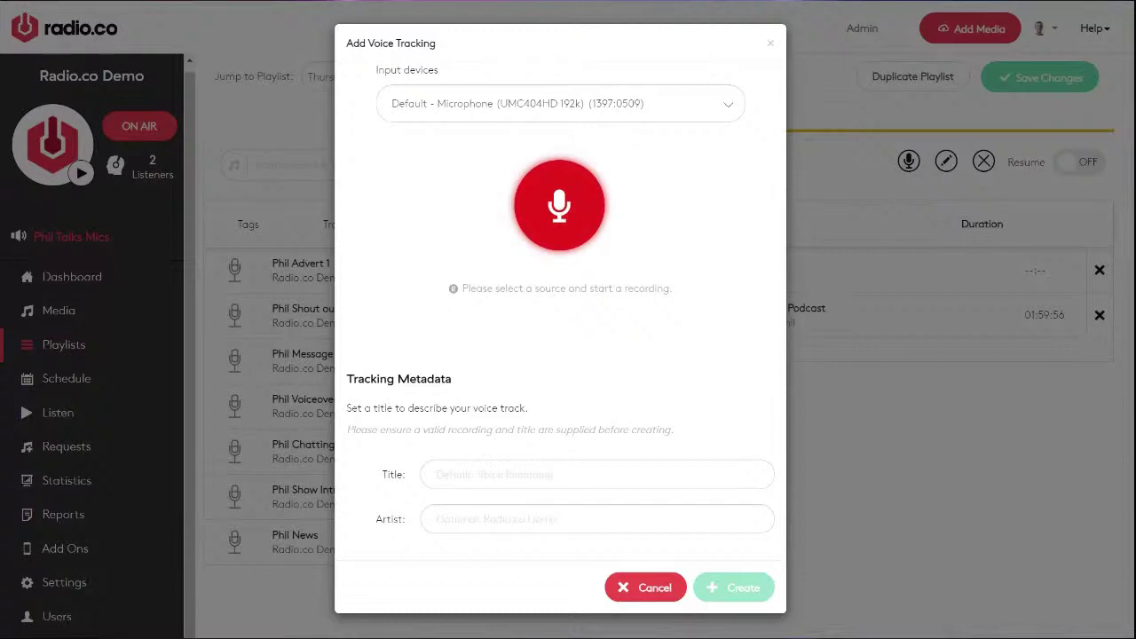
{"action": "left_click", "coordinate": [588, 119]}
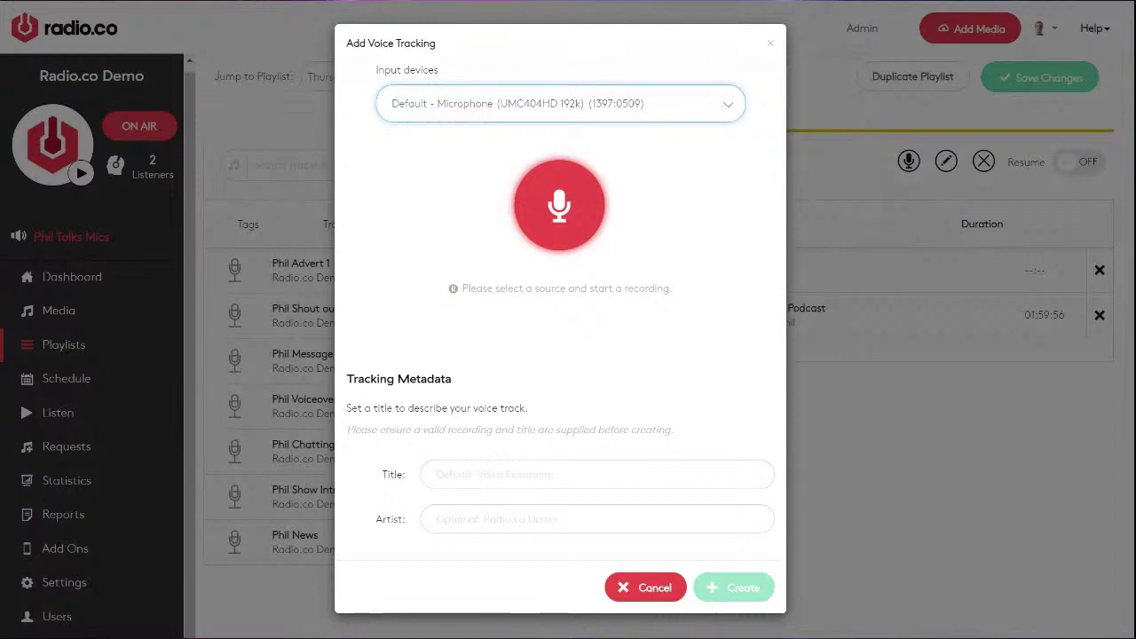
{"action": "left_click", "coordinate": [552, 193]}
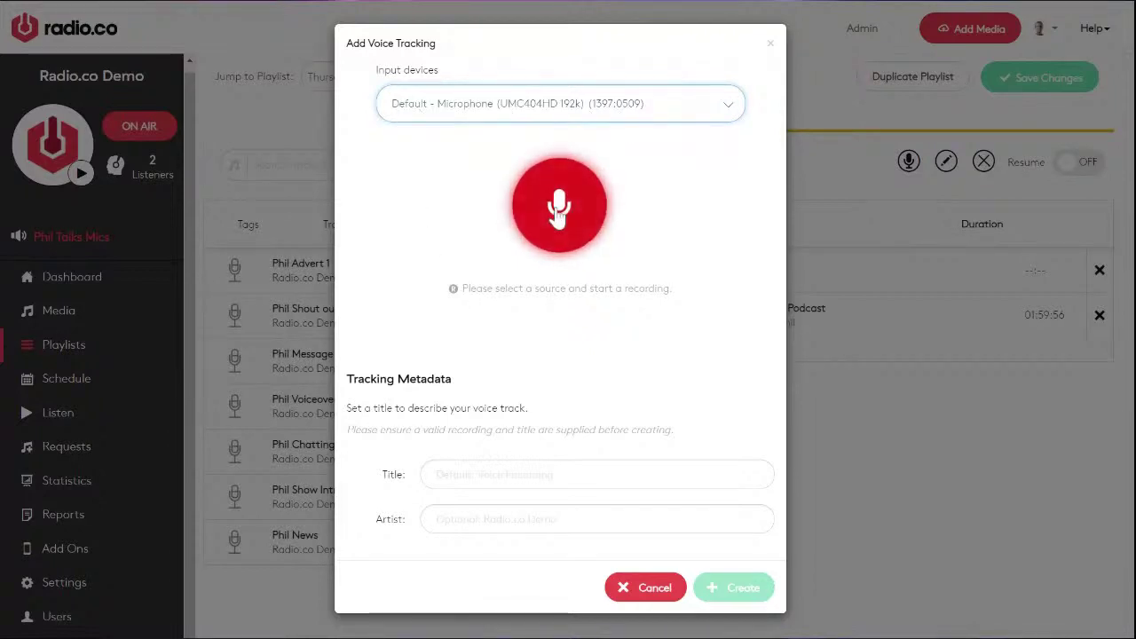
{"action": "left_click", "coordinate": [556, 218]}
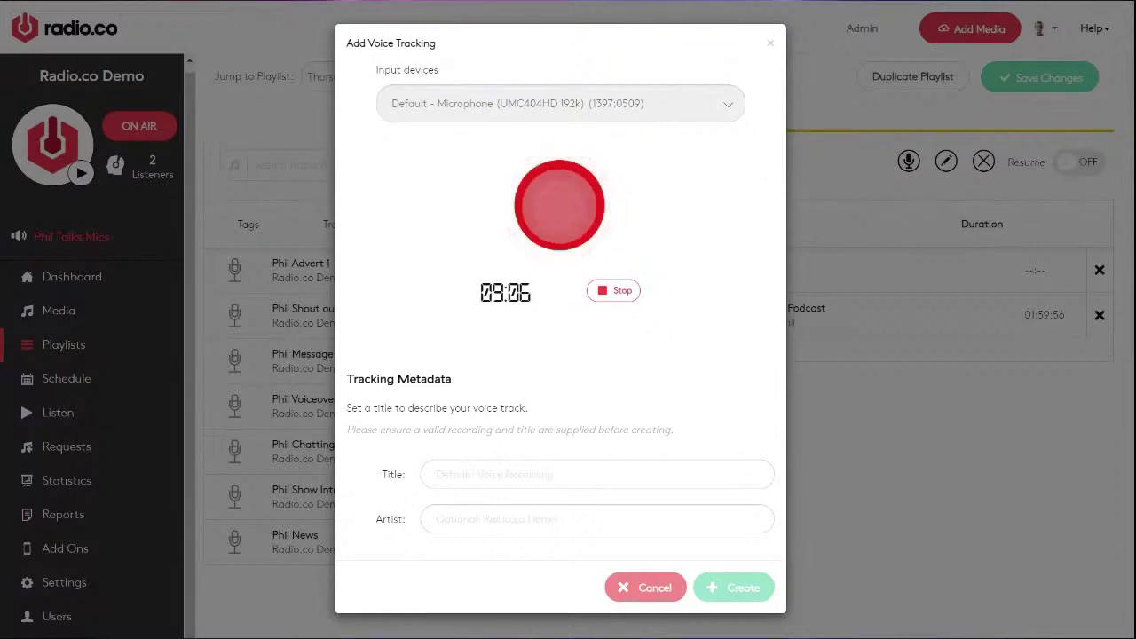
{"action": "left_click", "coordinate": [613, 290]}
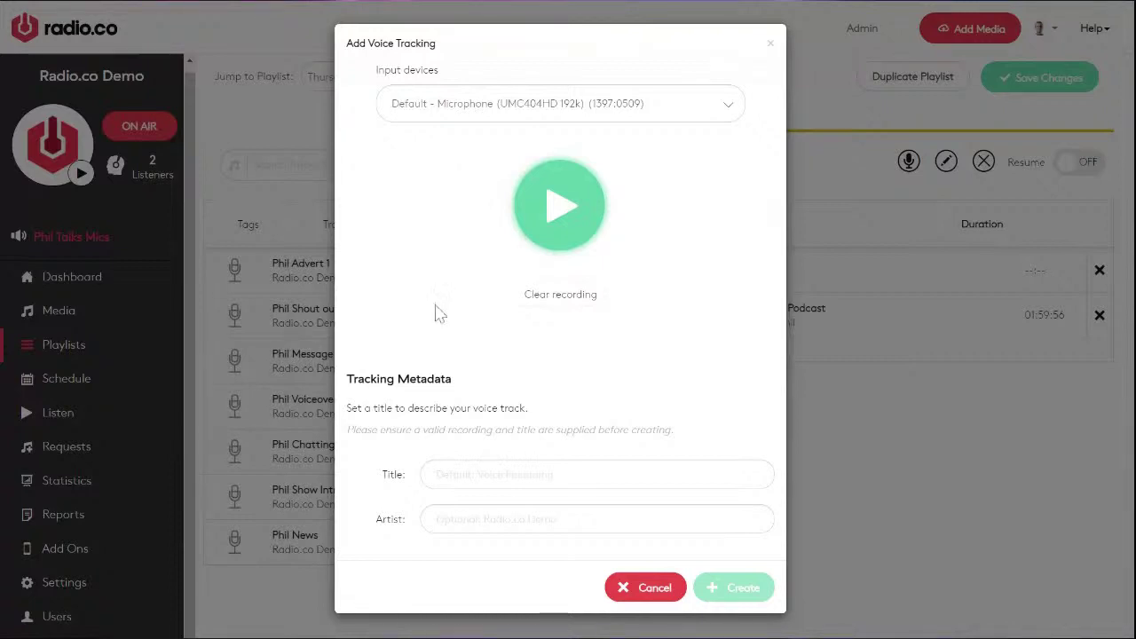
- Title the recording with the host's first name followed by "Intro Thursday" and create the voice track
{"action": "left_click", "coordinate": [479, 475]}
{"action": "type", "text": "P"}
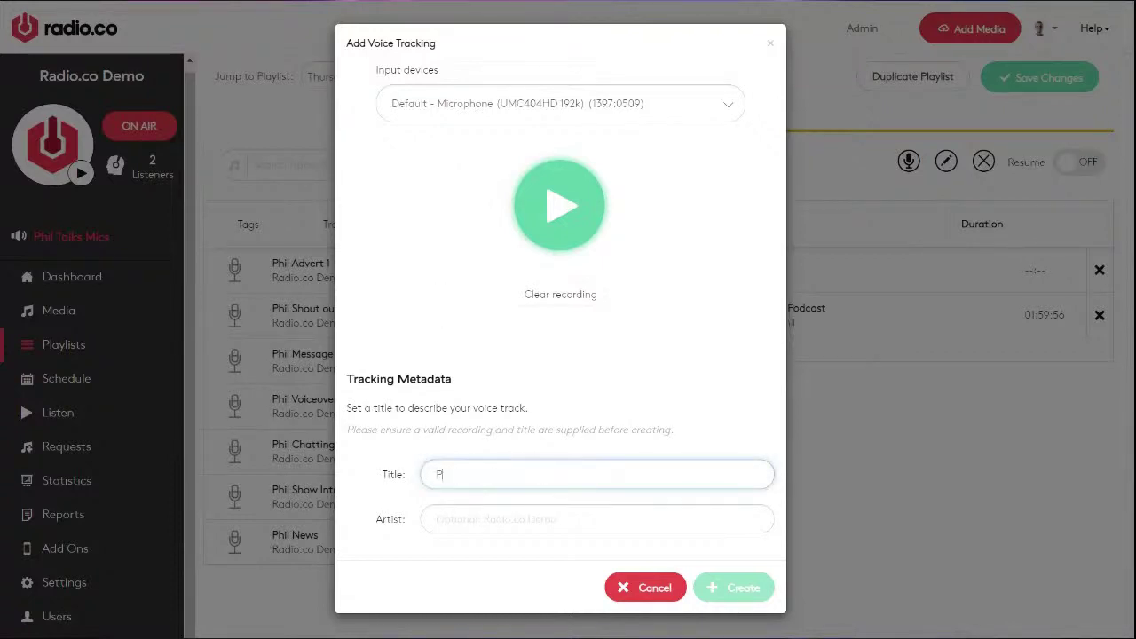
{"action": "type", "text": "hil Intro Thursday"}
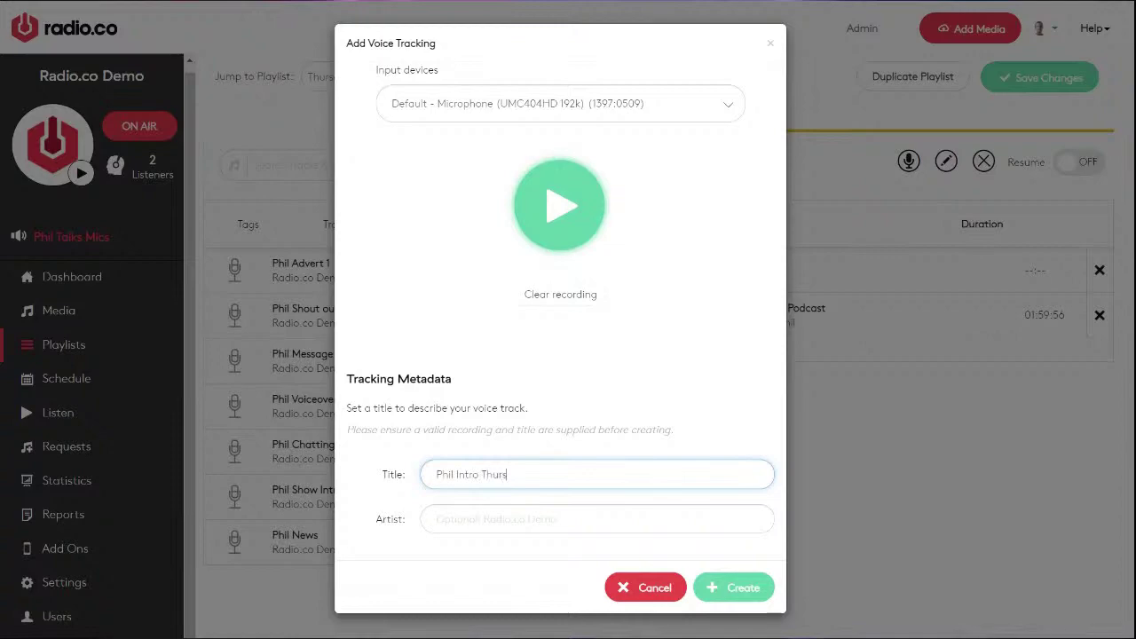
{"action": "left_click", "coordinate": [757, 589]}
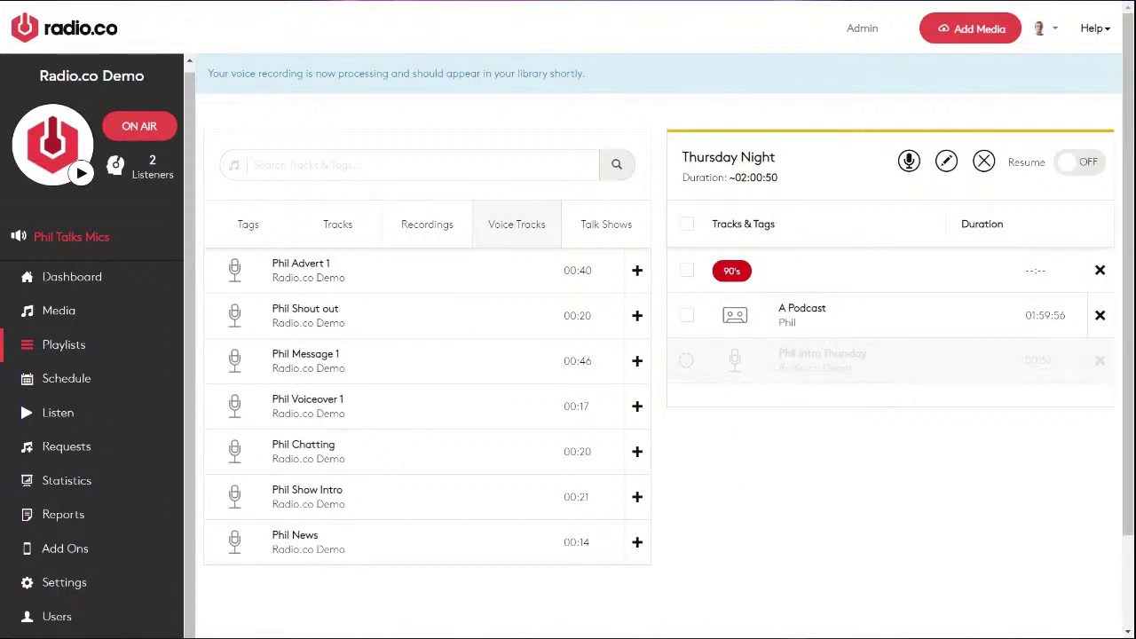
- Place the new voice track first in the Thursday Night playlist, above the 90's tag, and save the playlist
{"action": "left_click_drag", "start_coordinate": [840, 344], "coordinate": [837, 264]}
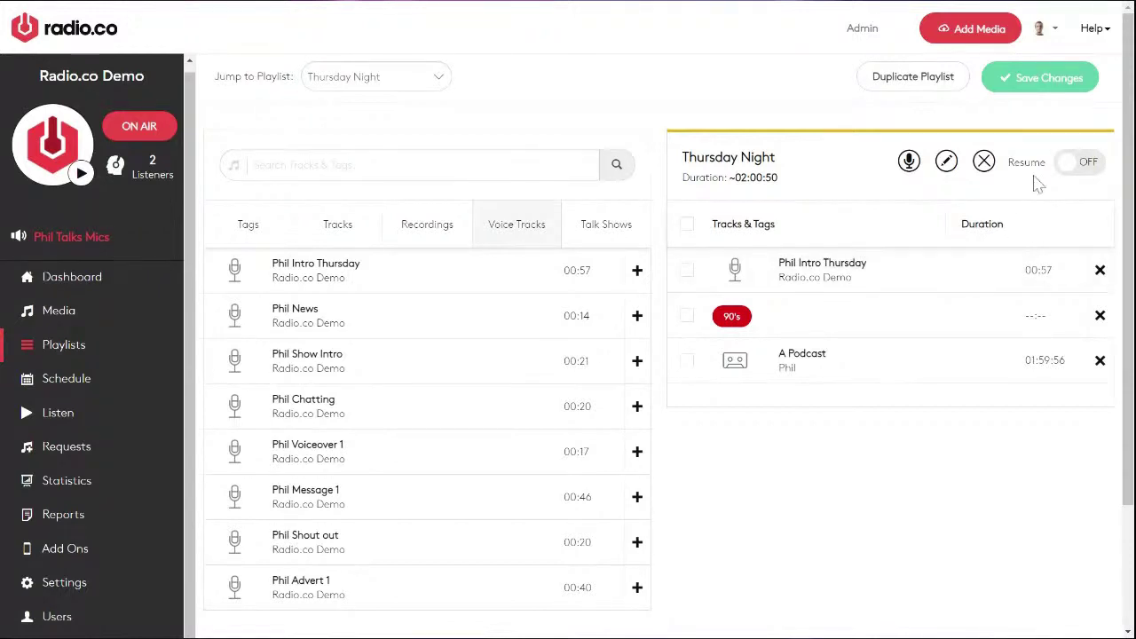
{"action": "left_click", "coordinate": [1021, 82]}
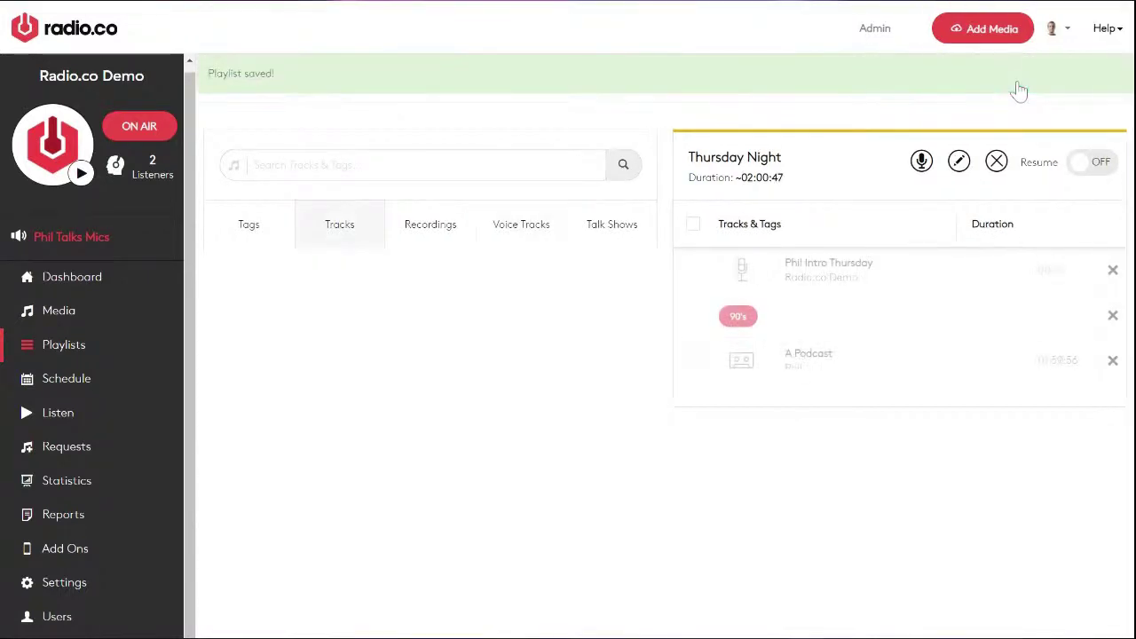
- Examine the current week's schedule, comparing the daily morning and evening live DJ events and the free hours between them
{"action": "left_click", "coordinate": [51, 384]}
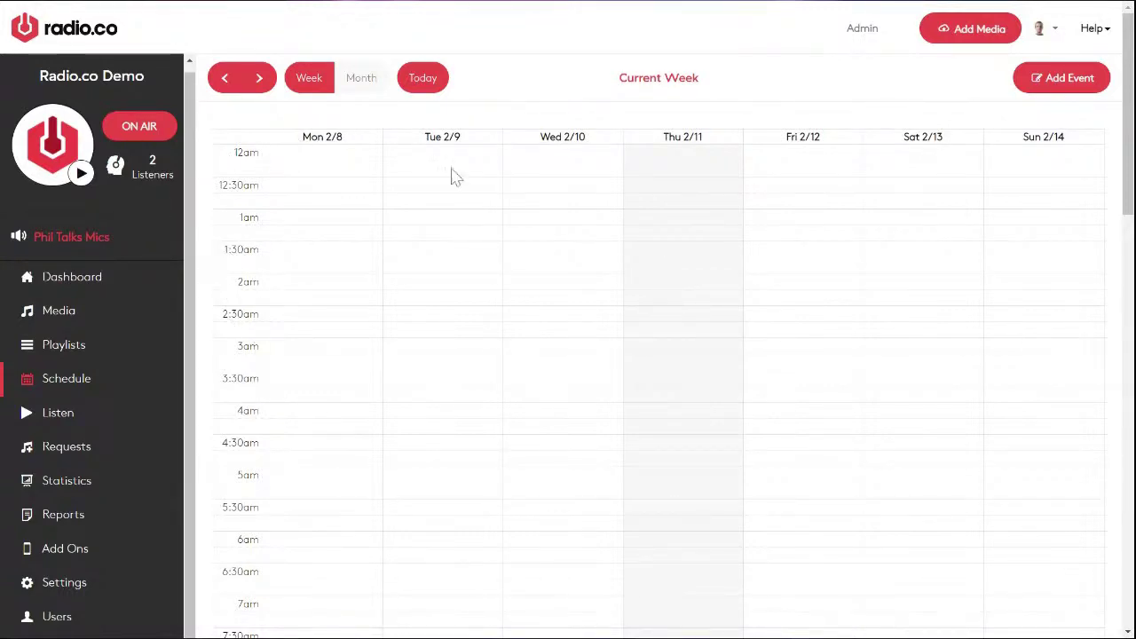
{"action": "scroll", "coordinate": [495, 318], "scroll_direction": "down", "scroll_amount": 4}
{"action": "scroll", "coordinate": [497, 313], "scroll_direction": "down", "scroll_amount": 8}
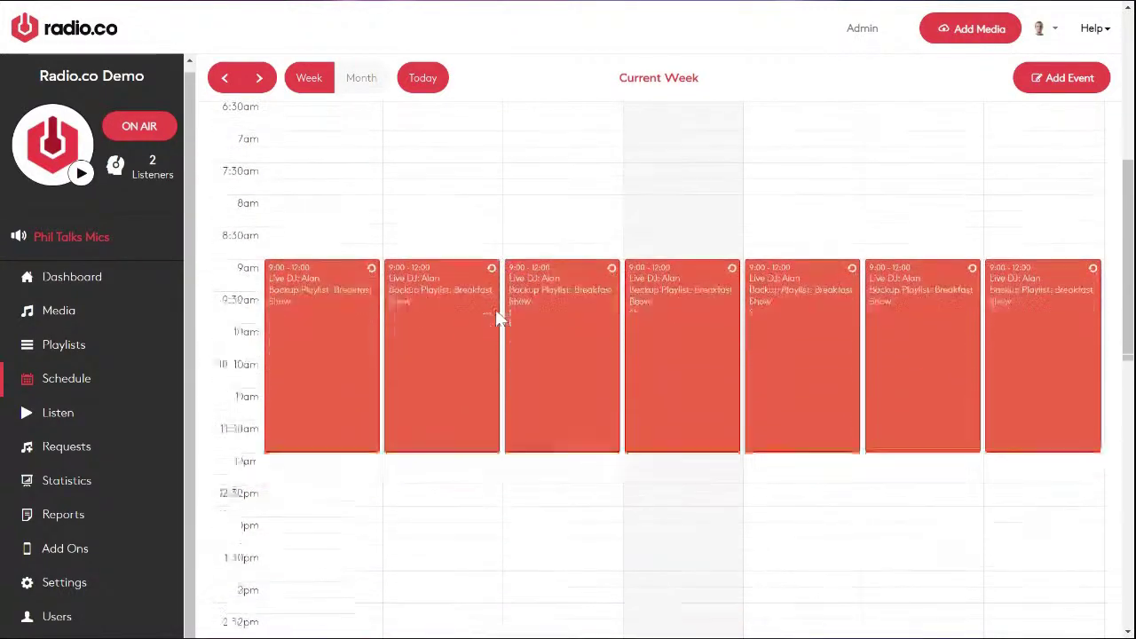
{"action": "scroll", "coordinate": [657, 373], "scroll_direction": "down", "scroll_amount": 4}
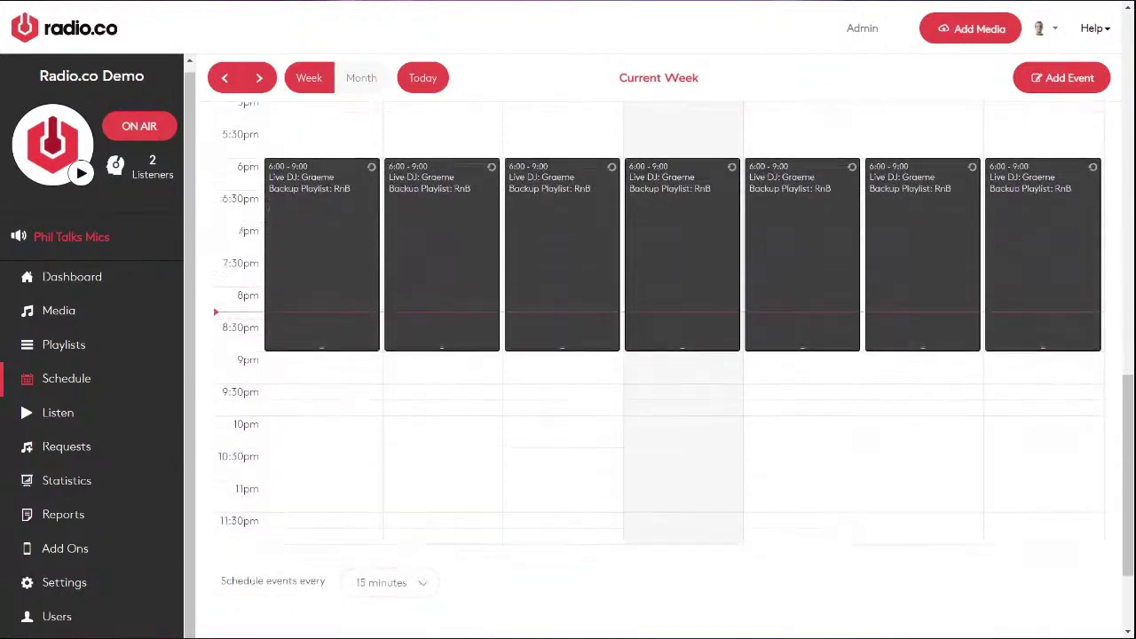
{"action": "scroll", "coordinate": [657, 373], "scroll_direction": "up", "scroll_amount": 12}
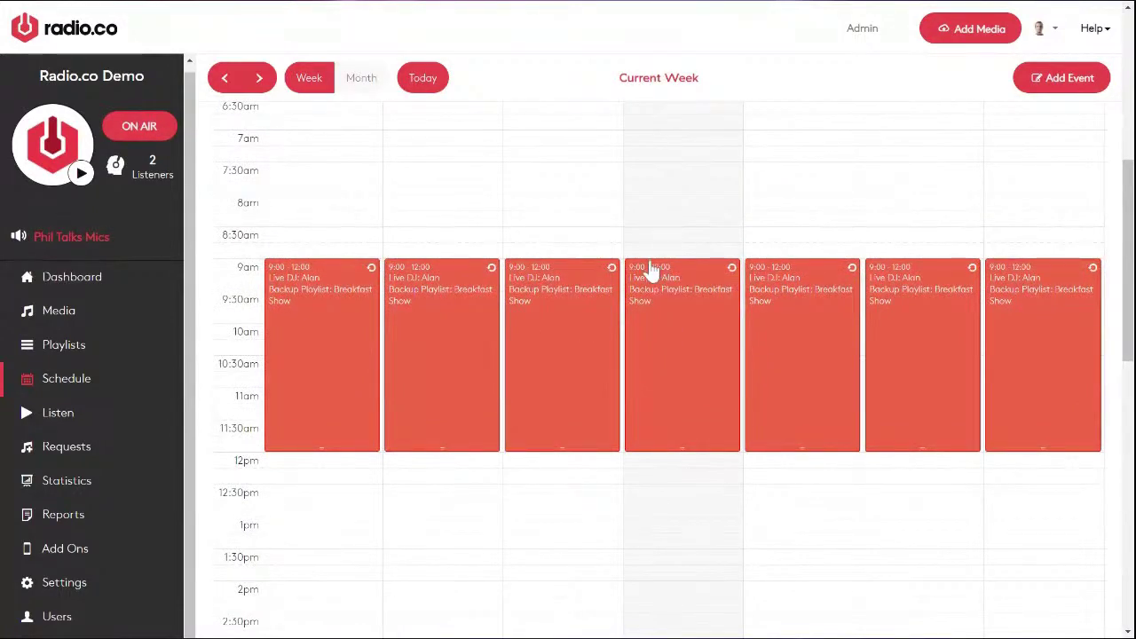
{"action": "scroll", "coordinate": [675, 394], "scroll_direction": "down", "scroll_amount": 6}
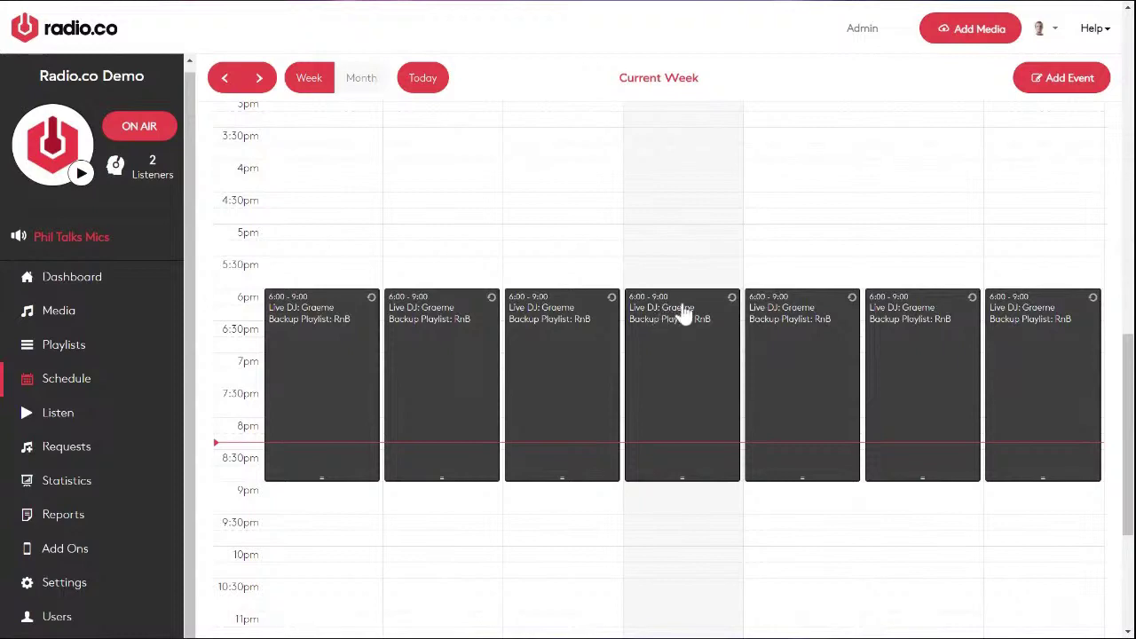
{"action": "scroll", "coordinate": [671, 222], "scroll_direction": "up", "scroll_amount": 3}
{"action": "scroll", "coordinate": [672, 224], "scroll_direction": "up", "scroll_amount": 5}
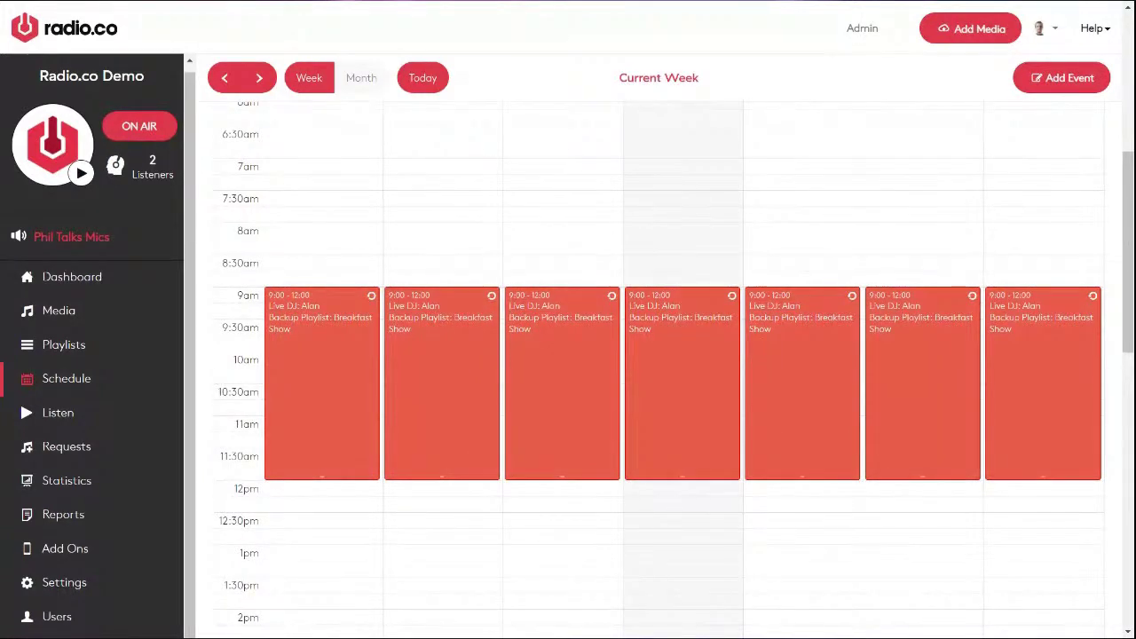
{"action": "scroll", "coordinate": [654, 246], "scroll_direction": "down", "scroll_amount": 3}
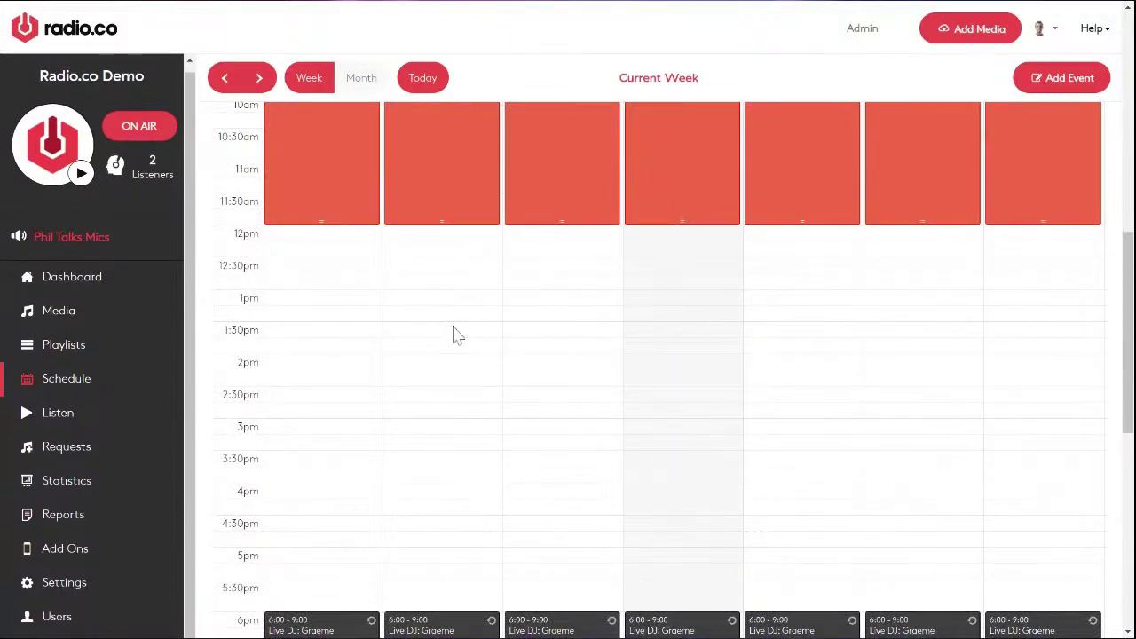
{"action": "scroll", "coordinate": [453, 335], "scroll_direction": "down", "scroll_amount": 4}
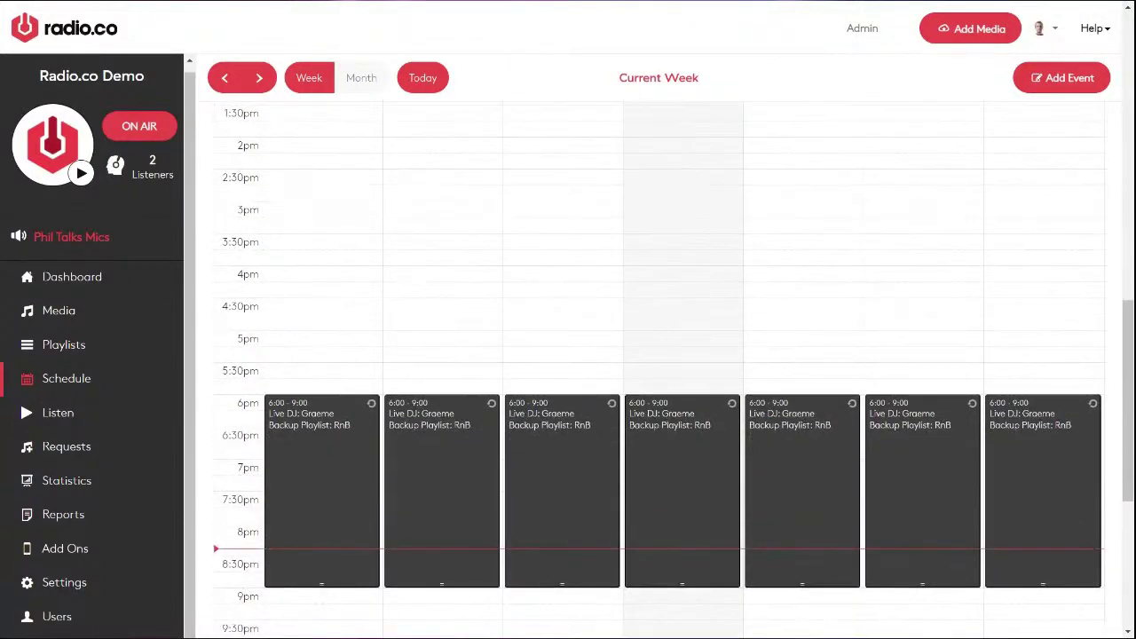
{"action": "scroll", "coordinate": [658, 370], "scroll_direction": "up", "scroll_amount": 3}
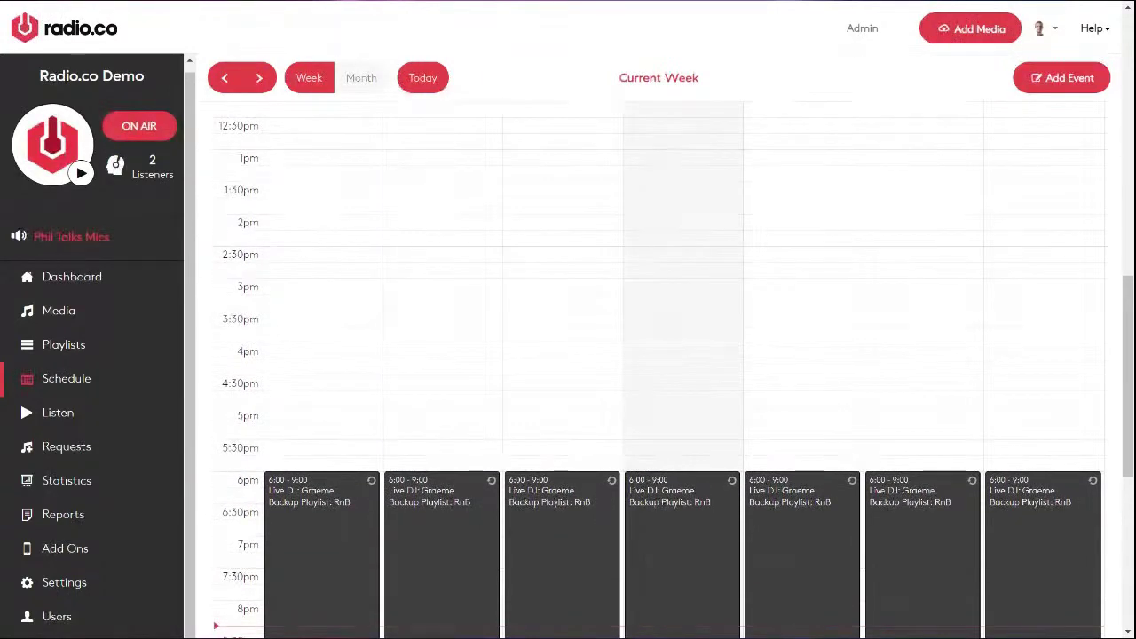
{"action": "scroll", "coordinate": [698, 332], "scroll_direction": "up", "scroll_amount": 3}
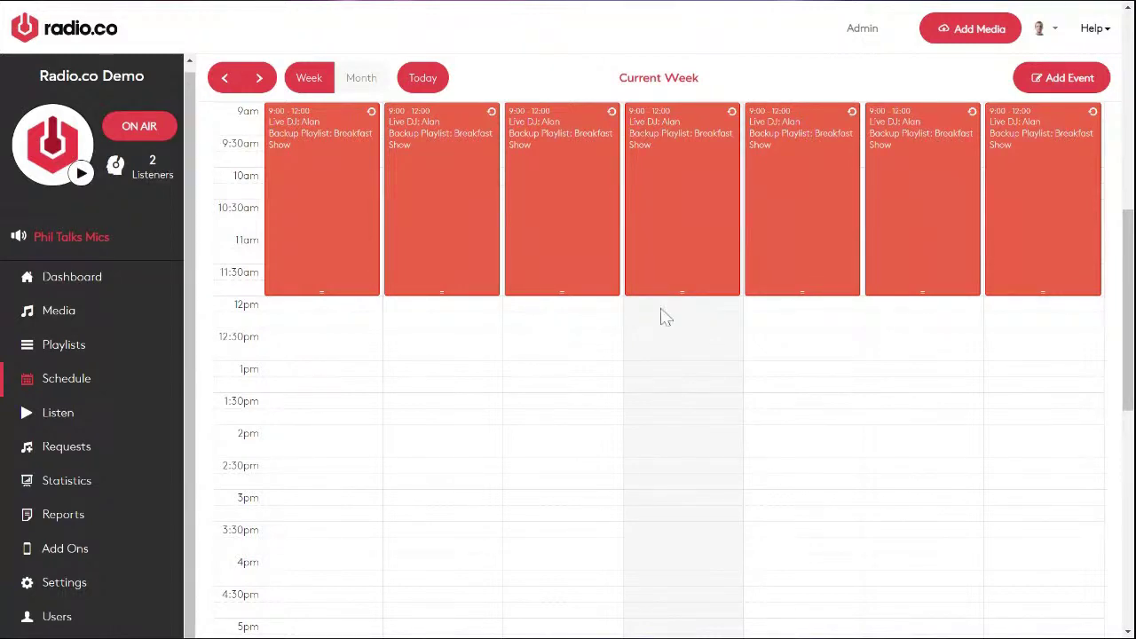
{"action": "scroll", "coordinate": [694, 371], "scroll_direction": "down", "scroll_amount": 3}
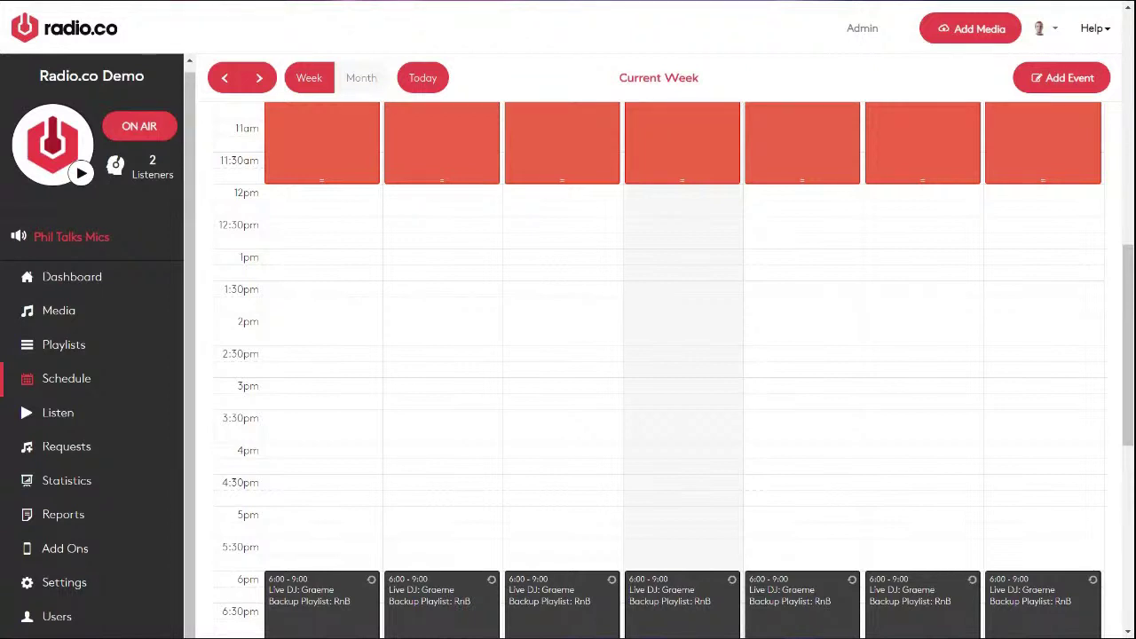
{"action": "scroll", "coordinate": [802, 305], "scroll_direction": "up", "scroll_amount": 5}
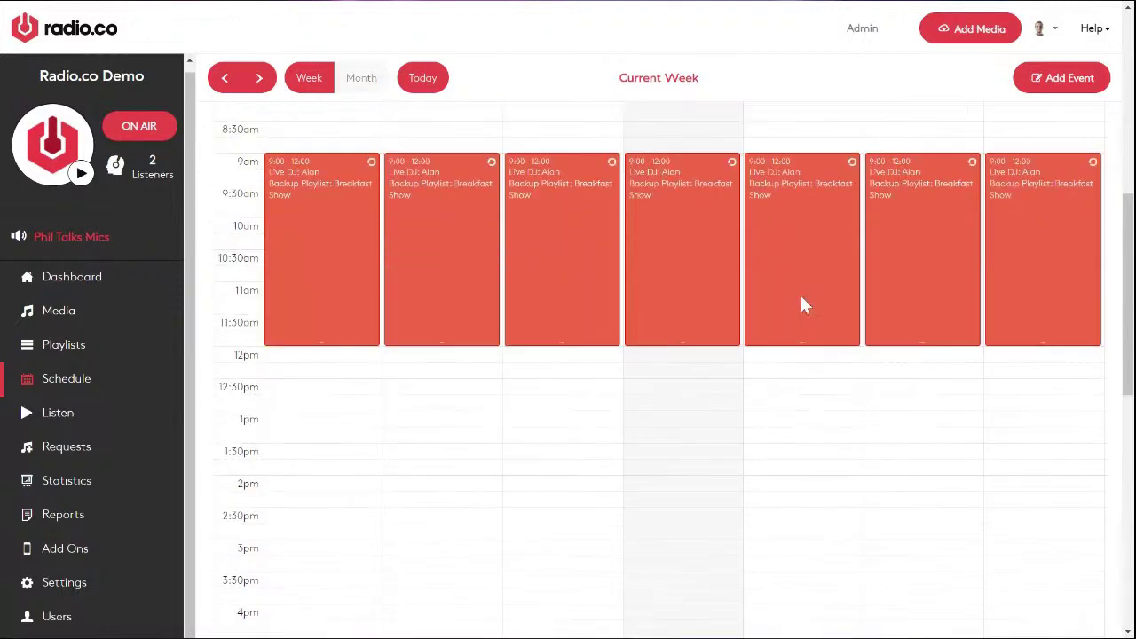
{"action": "scroll", "coordinate": [801, 305], "scroll_direction": "up", "scroll_amount": 3}
{"action": "scroll", "coordinate": [802, 305], "scroll_direction": "down", "scroll_amount": 8}
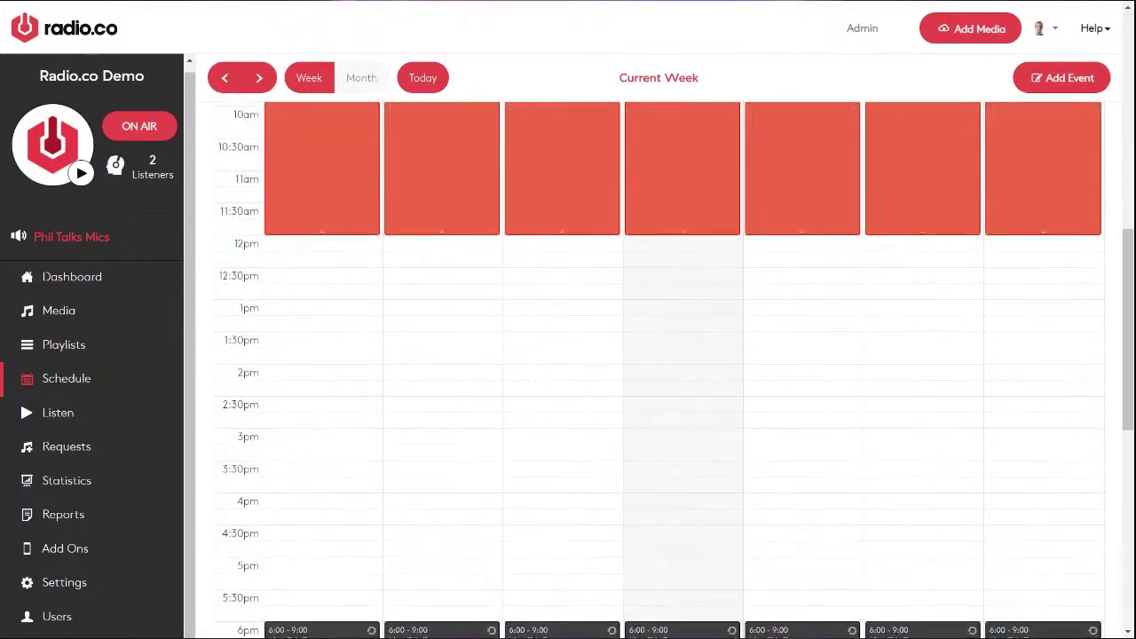
- Start a new schedule event on Friday from 14:00 to 16:00 and set it to run on all days
{"action": "left_click", "coordinate": [802, 347]}
{"action": "left_click_drag", "start_coordinate": [804, 347], "coordinate": [810, 455]}
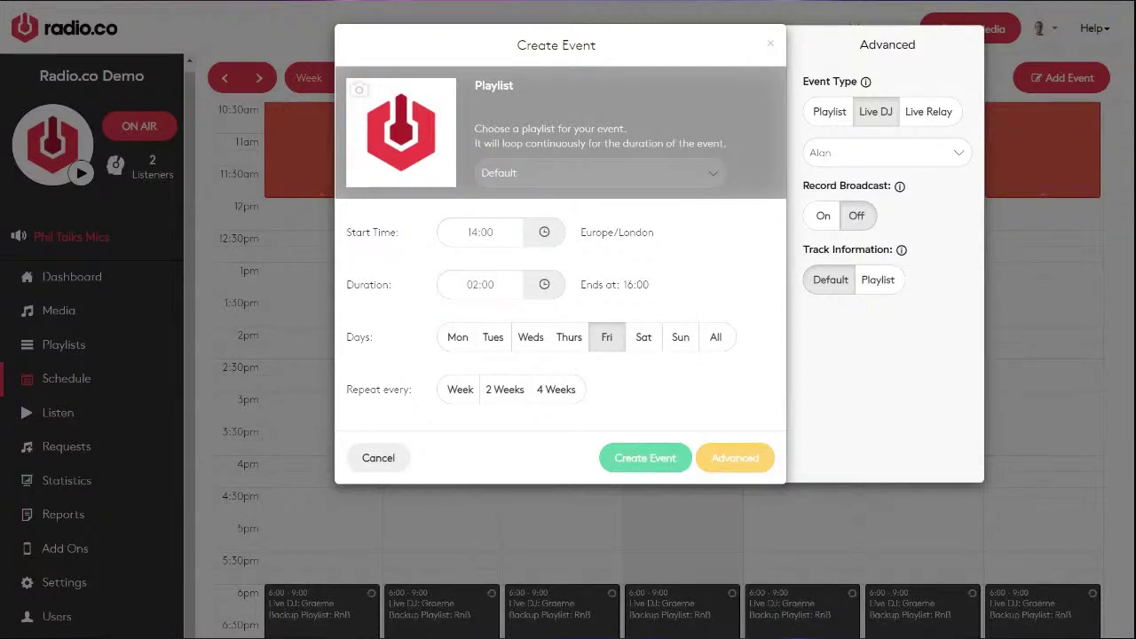
{"action": "left_click", "coordinate": [491, 342]}
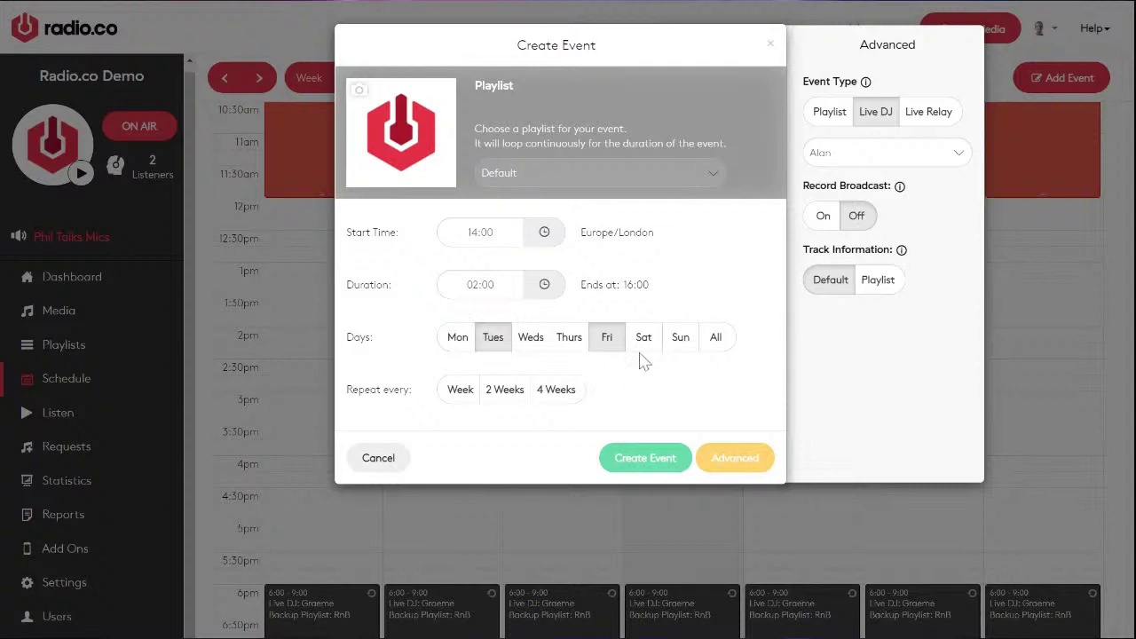
{"action": "left_click", "coordinate": [644, 344]}
{"action": "left_click", "coordinate": [680, 342]}
{"action": "left_click", "coordinate": [531, 343]}
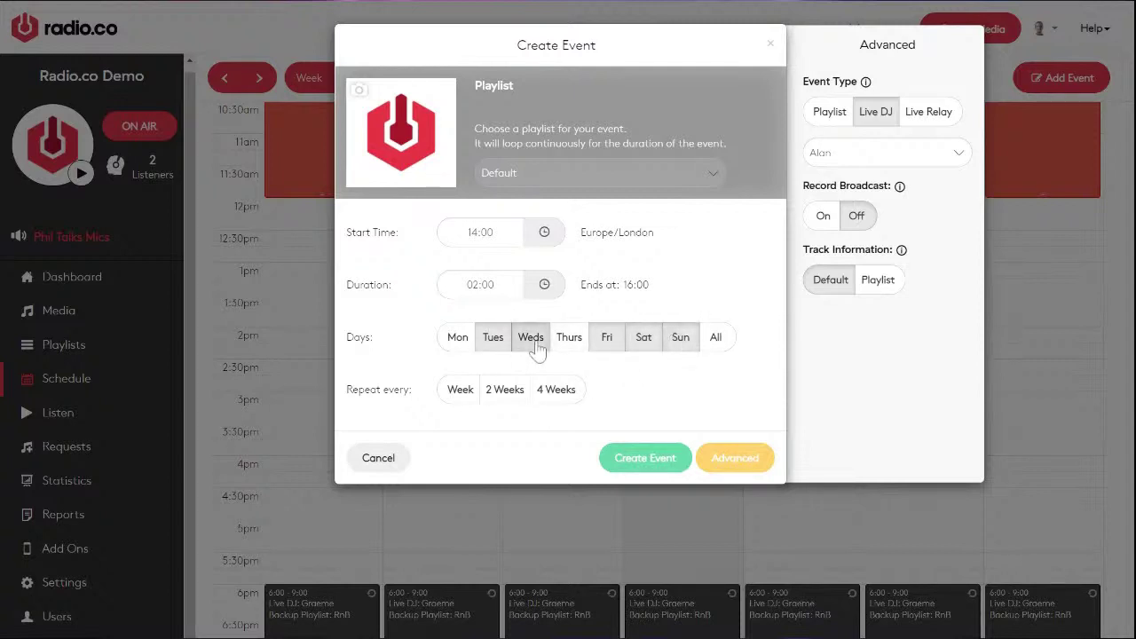
{"action": "left_click", "coordinate": [719, 342]}
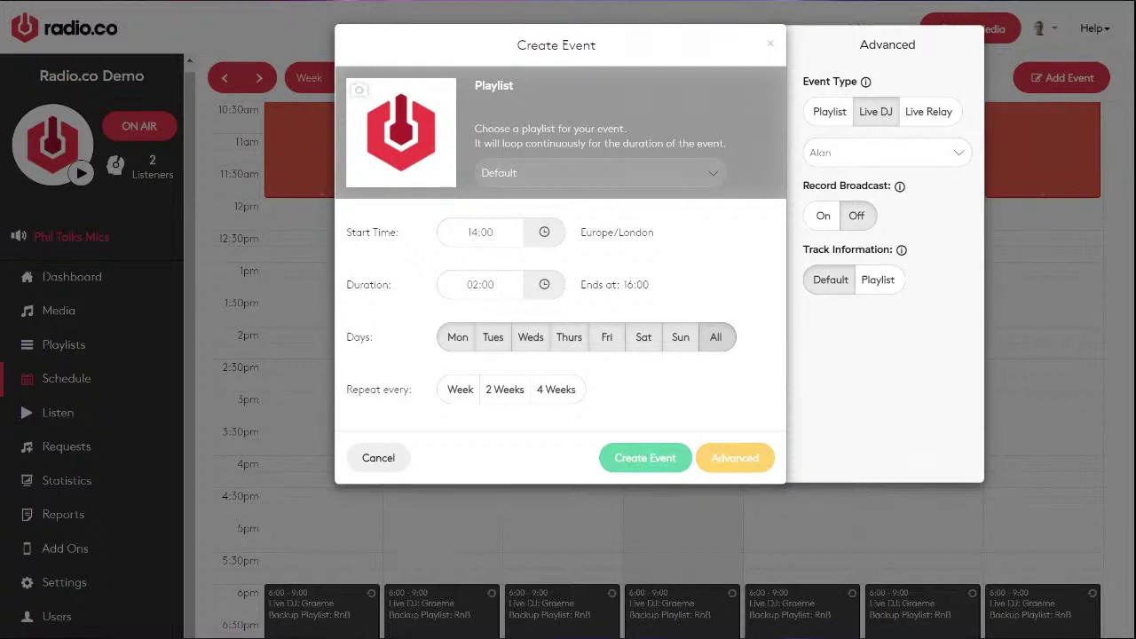
- Repeat the new event every week until 02/11/2022 and bring up its advanced options
{"action": "left_click", "coordinate": [453, 393]}
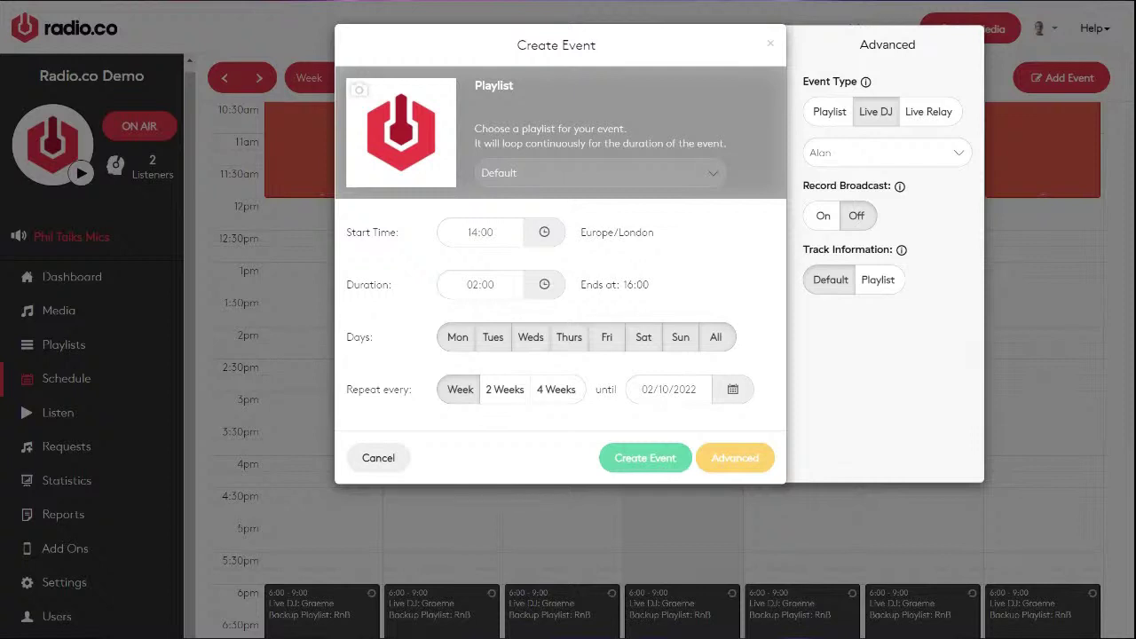
{"action": "left_click", "coordinate": [672, 388]}
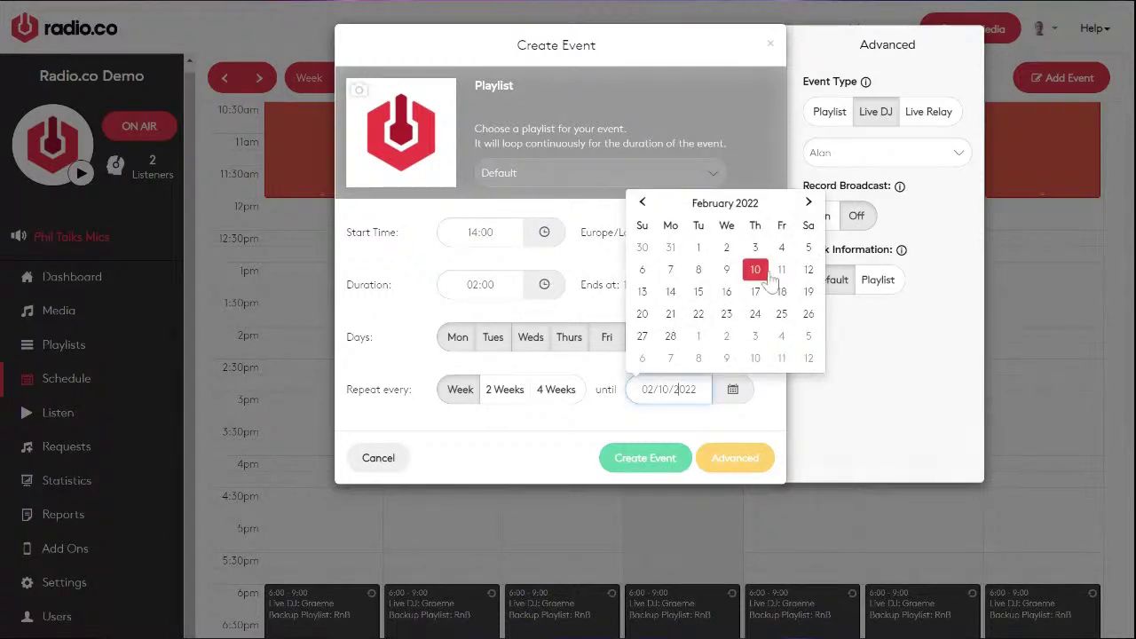
{"action": "left_click", "coordinate": [781, 270]}
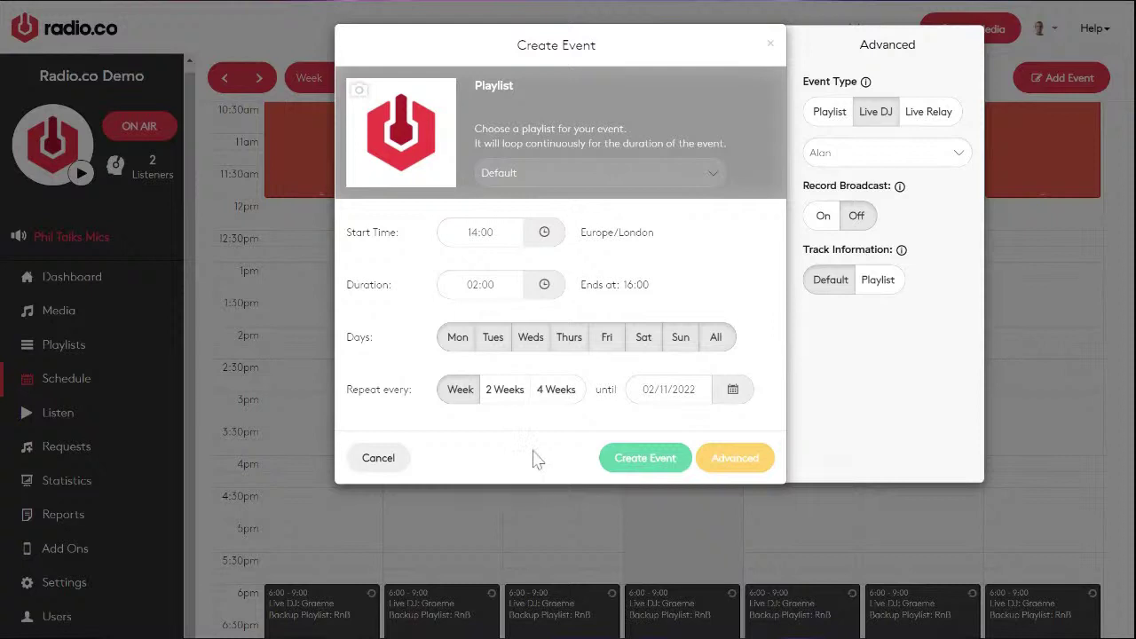
{"action": "left_click", "coordinate": [647, 462]}
{"action": "left_click", "coordinate": [746, 460]}
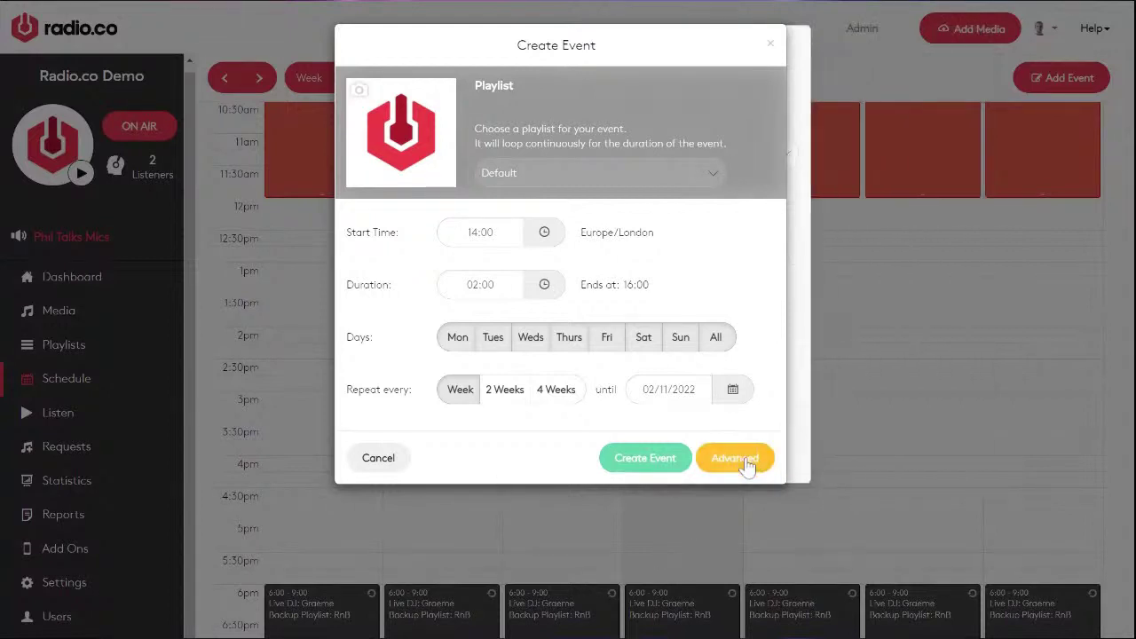
{"action": "left_click", "coordinate": [746, 460]}
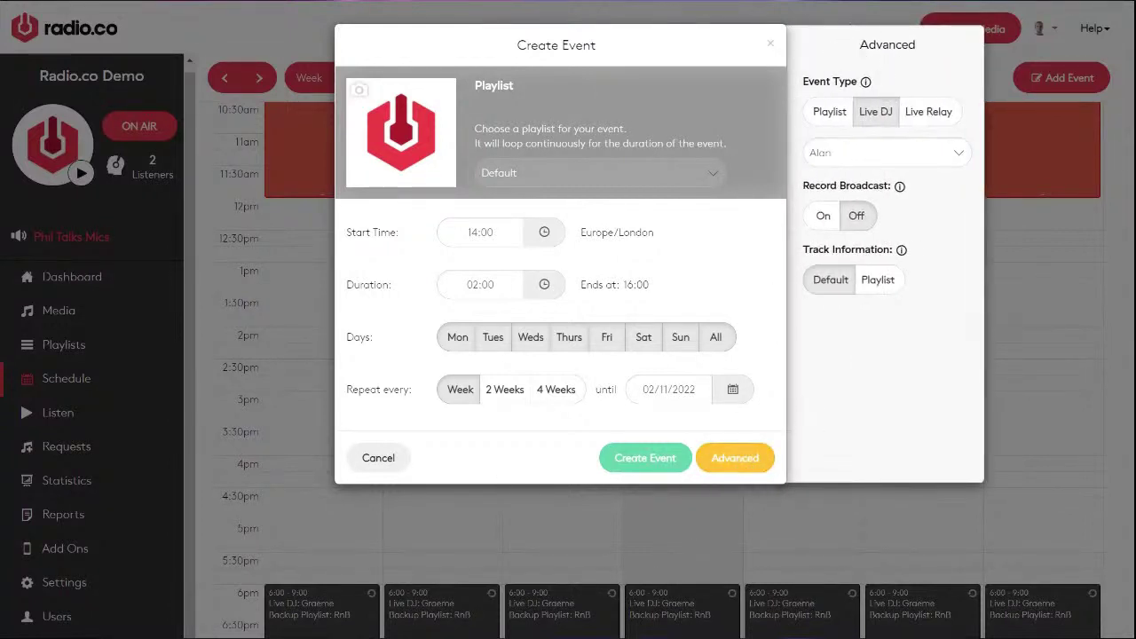
- Make it a Playlist event using the Thursday Night playlist with Overrun on, and create the event
{"action": "left_click", "coordinate": [831, 112]}
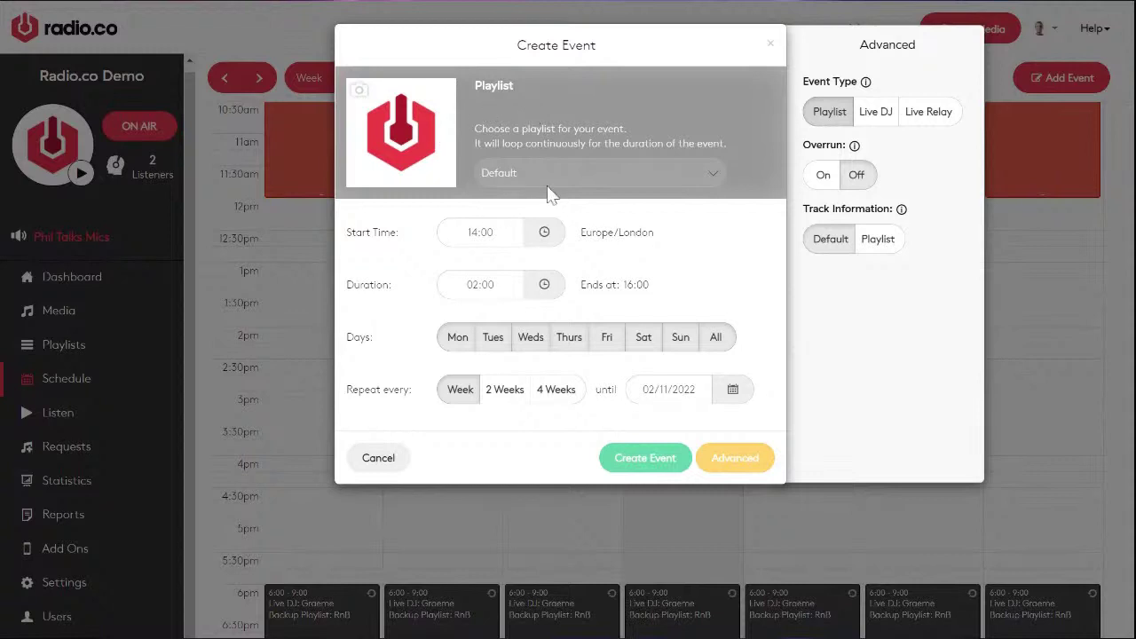
{"action": "left_click", "coordinate": [624, 180]}
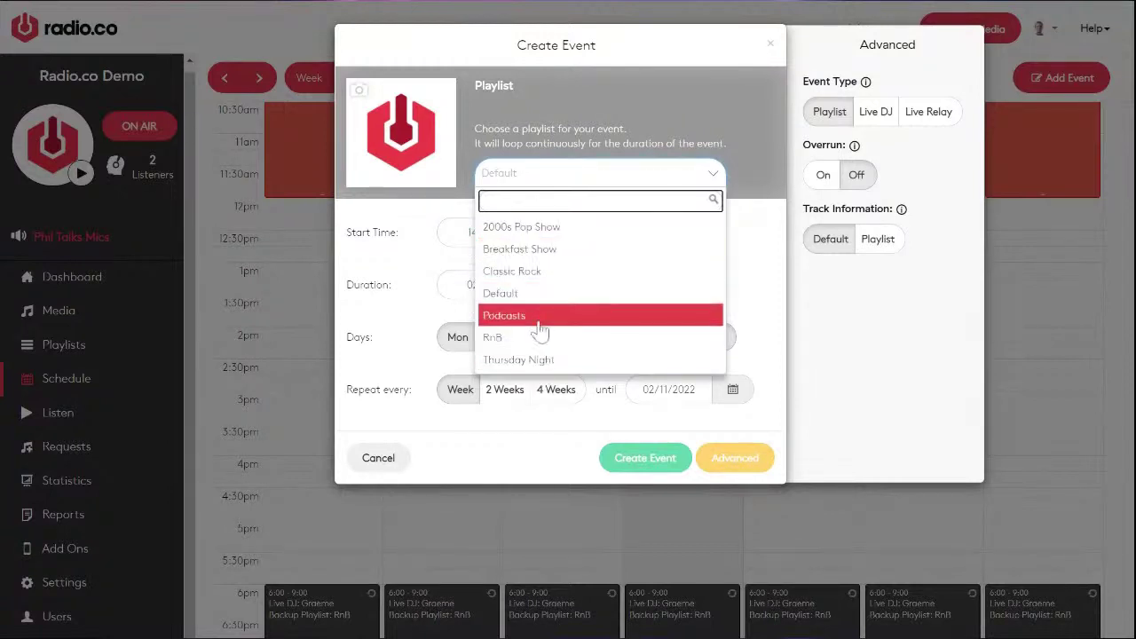
{"action": "left_click", "coordinate": [526, 360]}
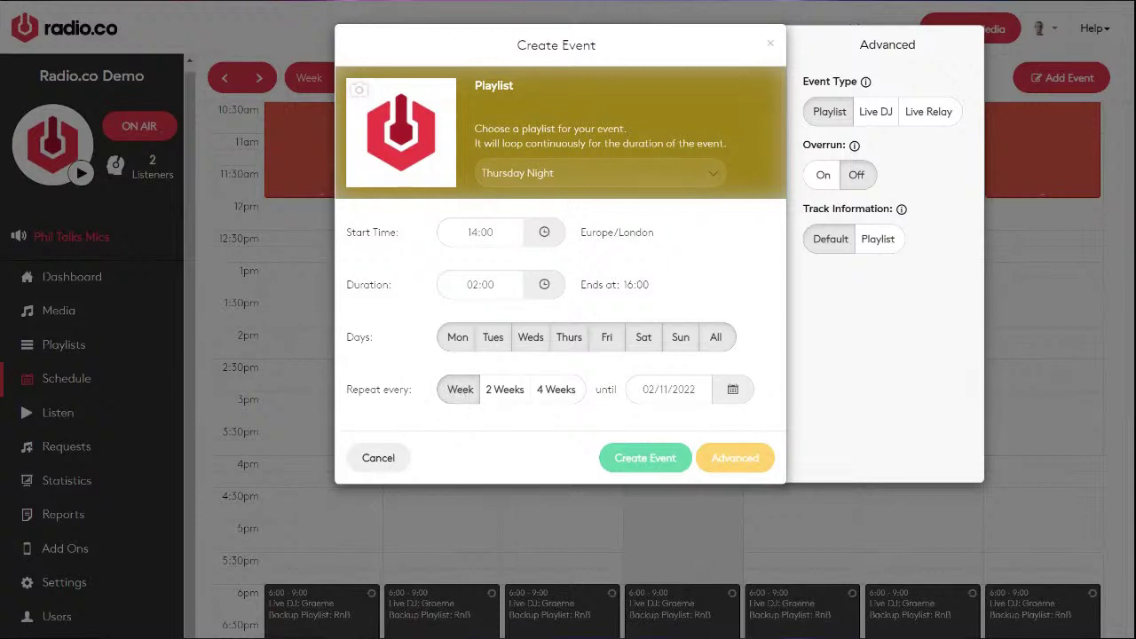
{"action": "left_click", "coordinate": [835, 176]}
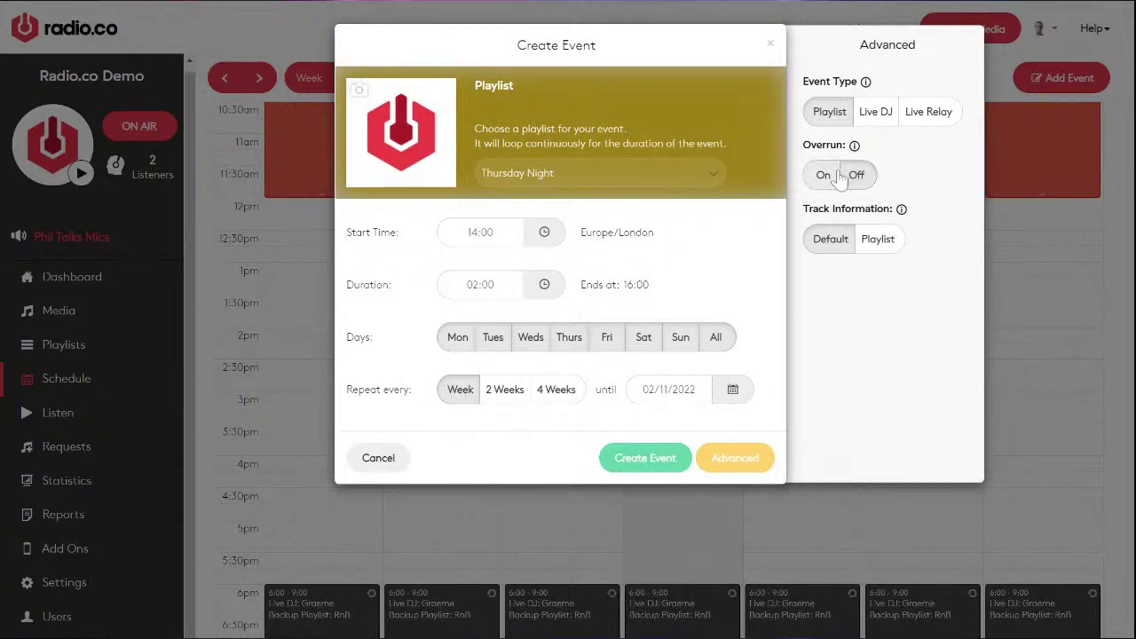
{"action": "left_click", "coordinate": [855, 175]}
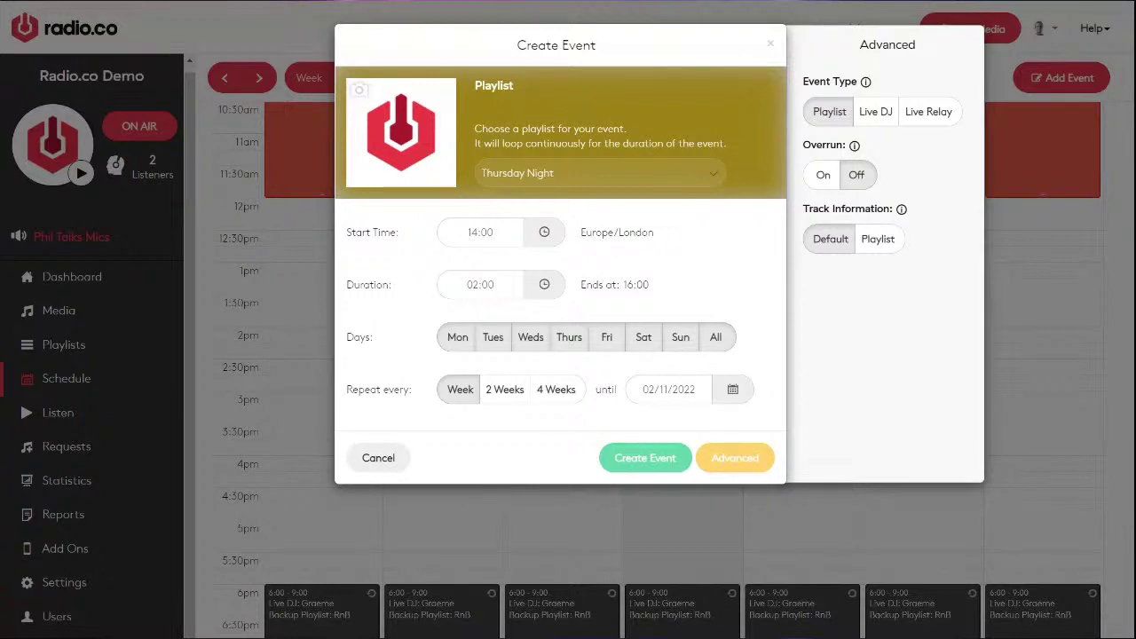
{"action": "left_click", "coordinate": [823, 175]}
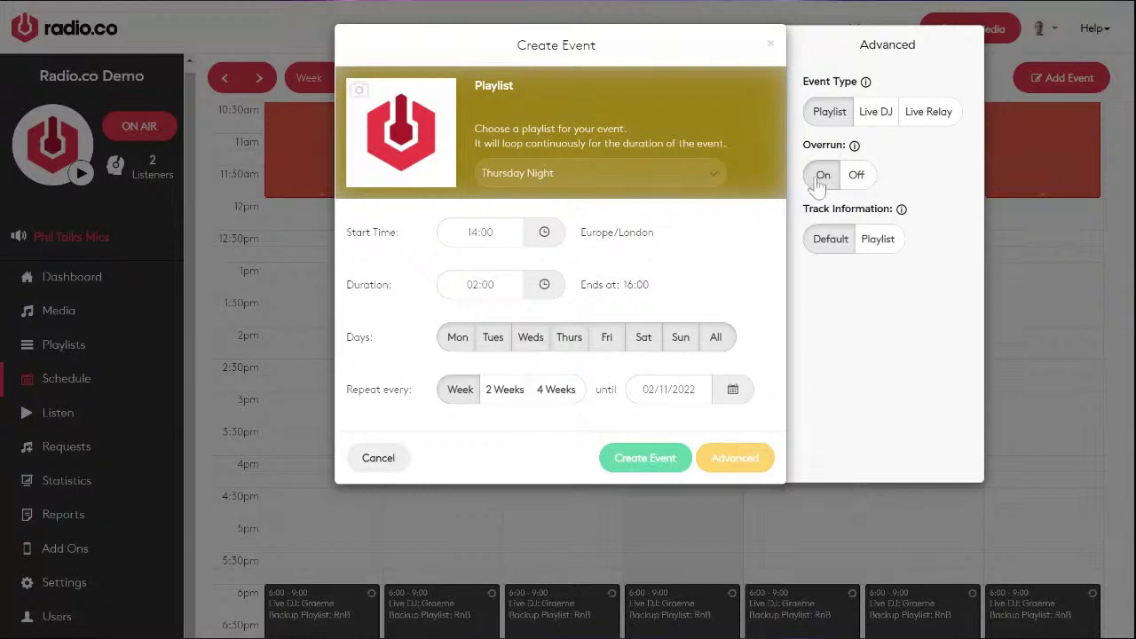
{"action": "left_click", "coordinate": [646, 458]}
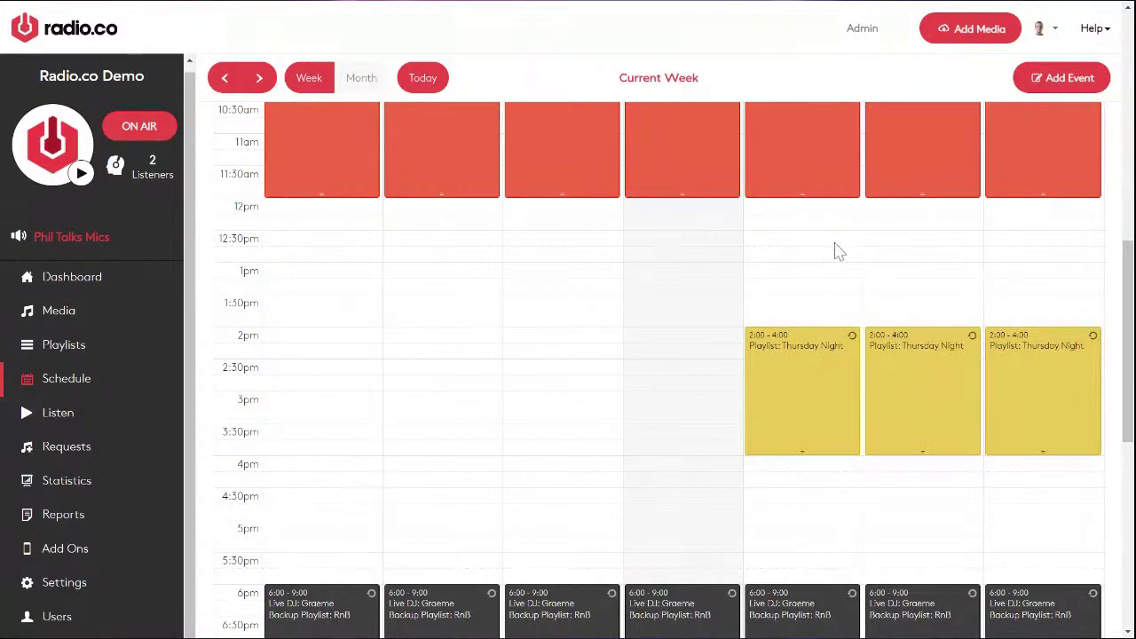
- Examine the current week's schedule from midnight to late evening, checking where the Thursday Night playlist events fall
{"action": "scroll", "coordinate": [839, 251], "scroll_direction": "up", "scroll_amount": 5}
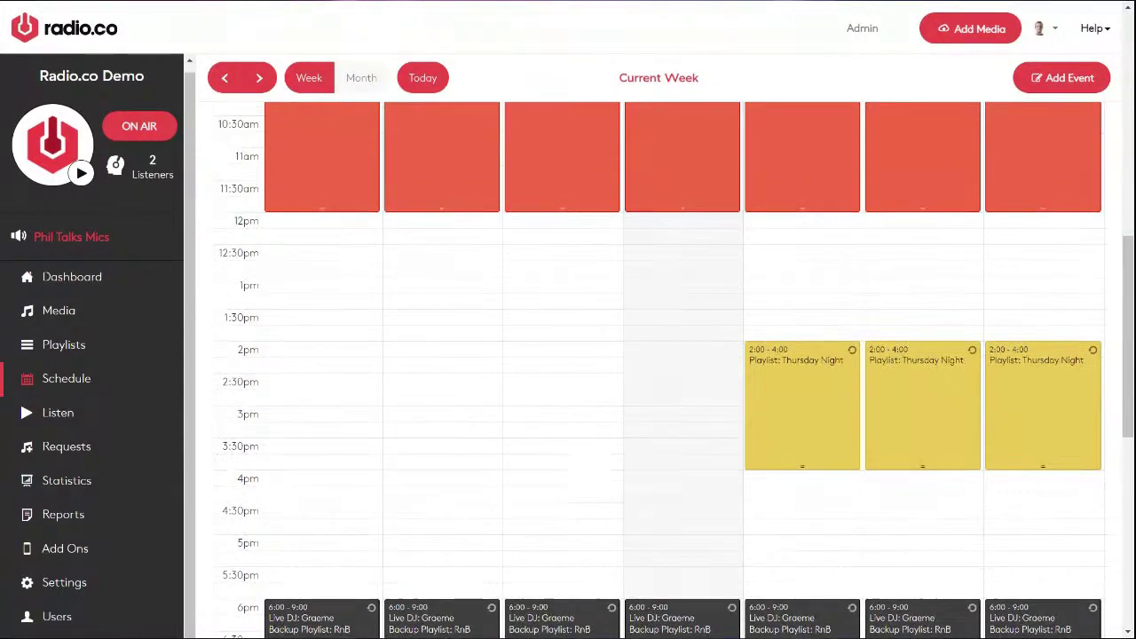
{"action": "scroll", "coordinate": [838, 233], "scroll_direction": "up", "scroll_amount": 4}
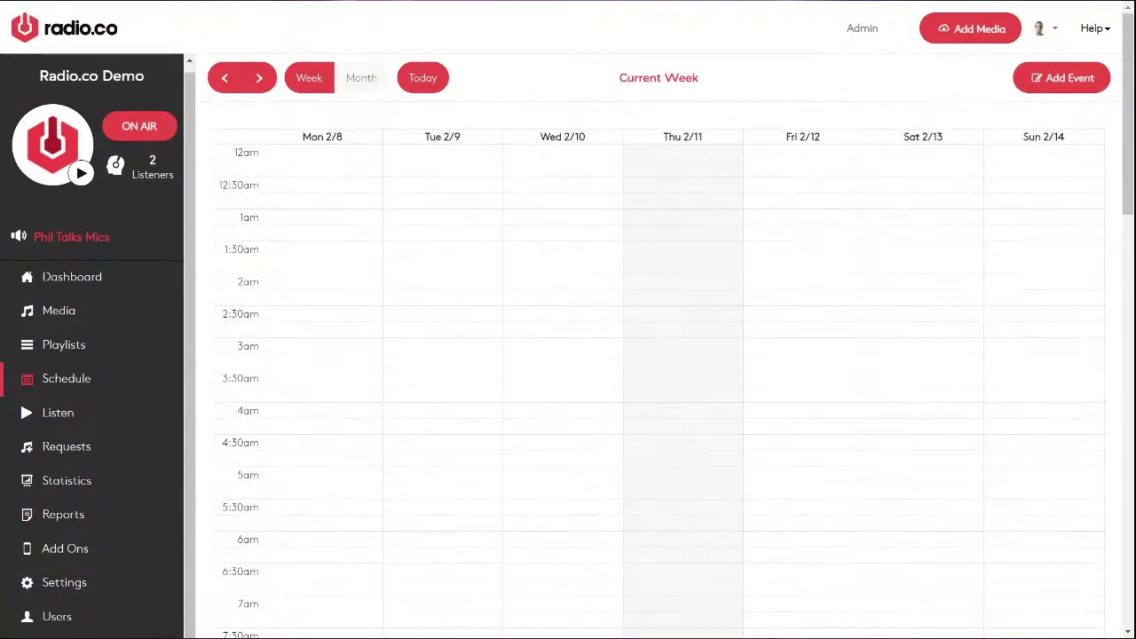
{"action": "scroll", "coordinate": [815, 67], "scroll_direction": "down", "scroll_amount": 5}
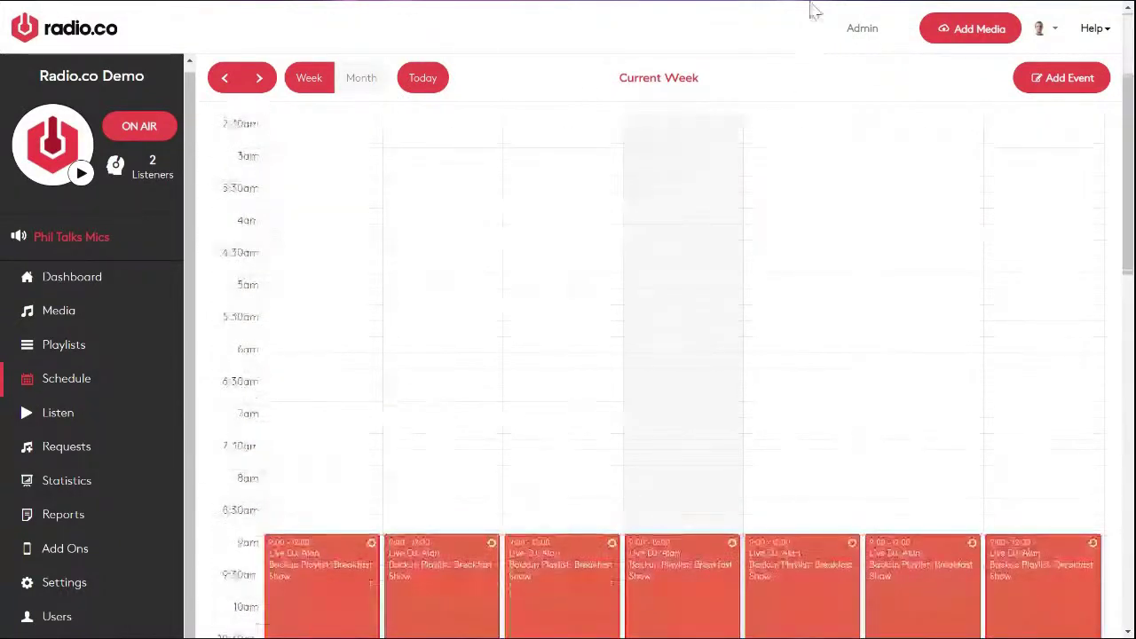
{"action": "scroll", "coordinate": [834, 298], "scroll_direction": "down", "scroll_amount": 5}
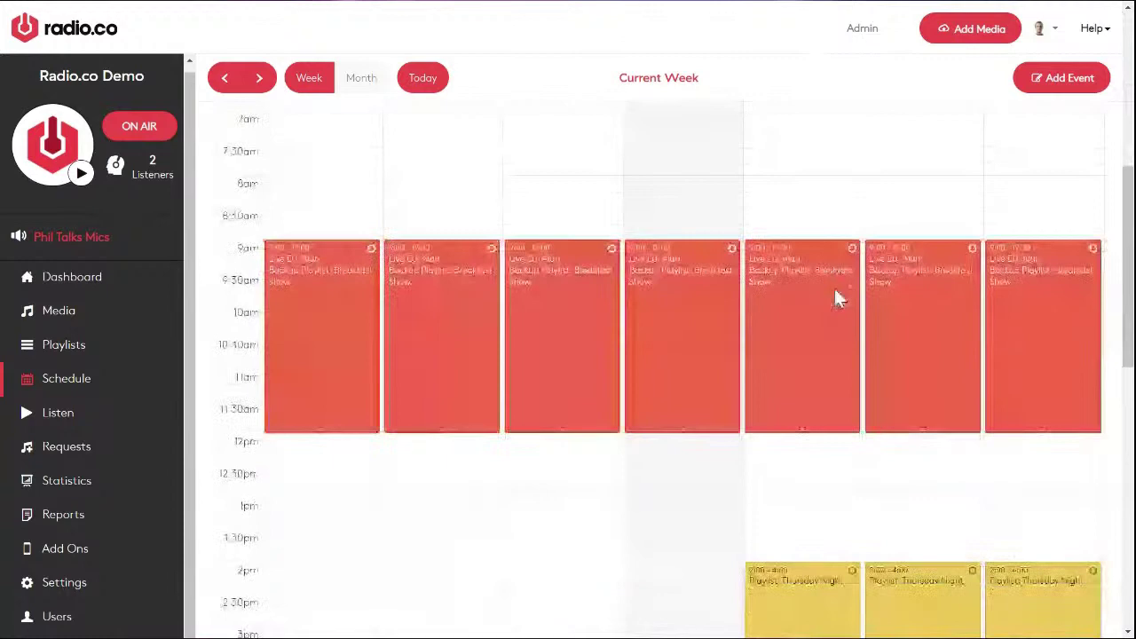
{"action": "scroll", "coordinate": [834, 293], "scroll_direction": "down", "scroll_amount": 5}
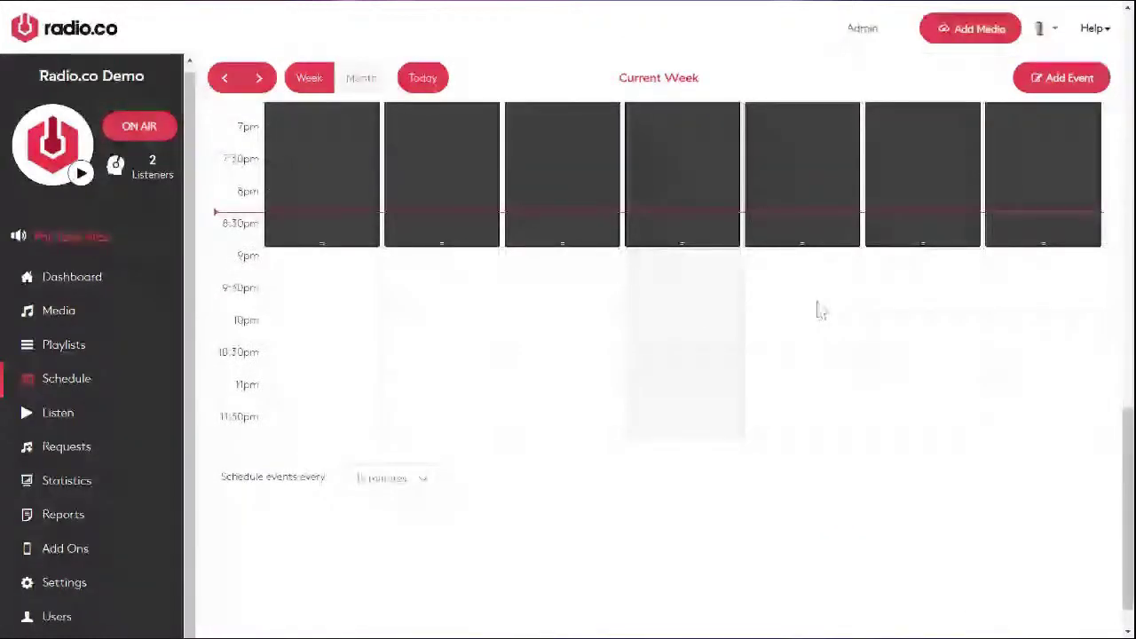
{"action": "scroll", "coordinate": [819, 309], "scroll_direction": "up", "scroll_amount": 5}
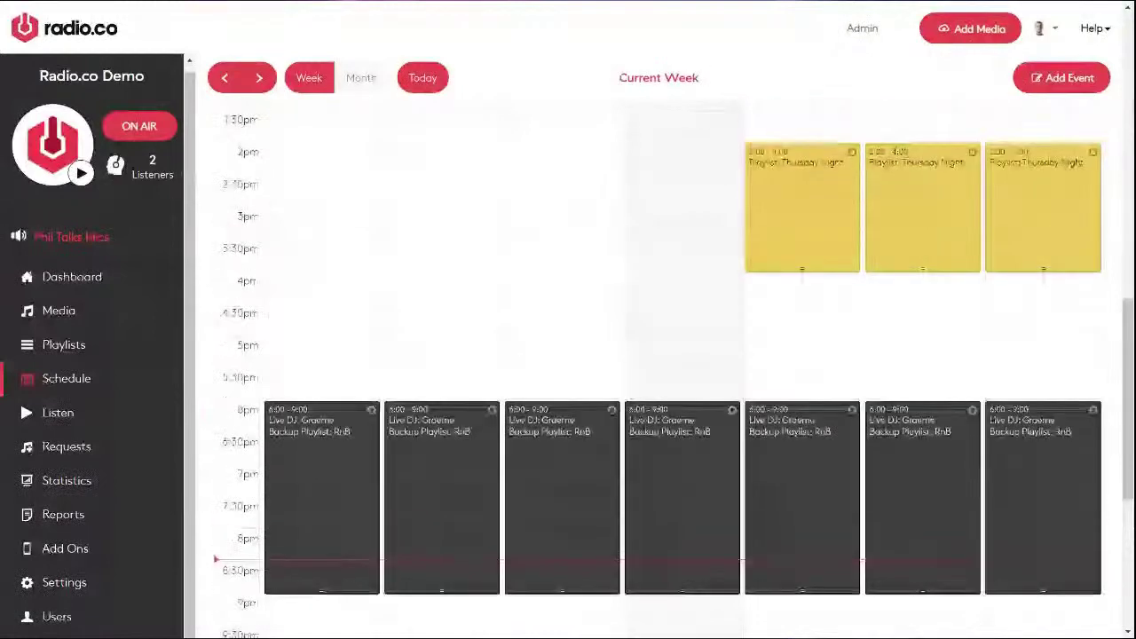
{"action": "scroll", "coordinate": [682, 369], "scroll_direction": "up", "scroll_amount": 2}
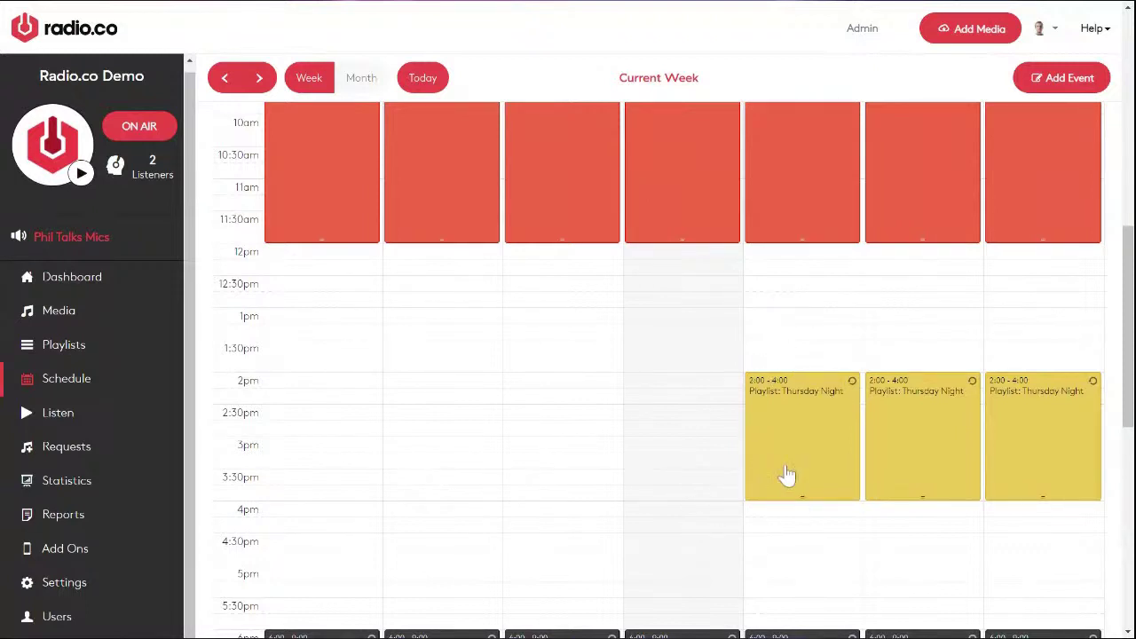
- Change Friday's Thursday Night event to a Live DJ event, assign the last DJ in the list, and turn on Record Broadcast
{"action": "left_click", "coordinate": [802, 421]}
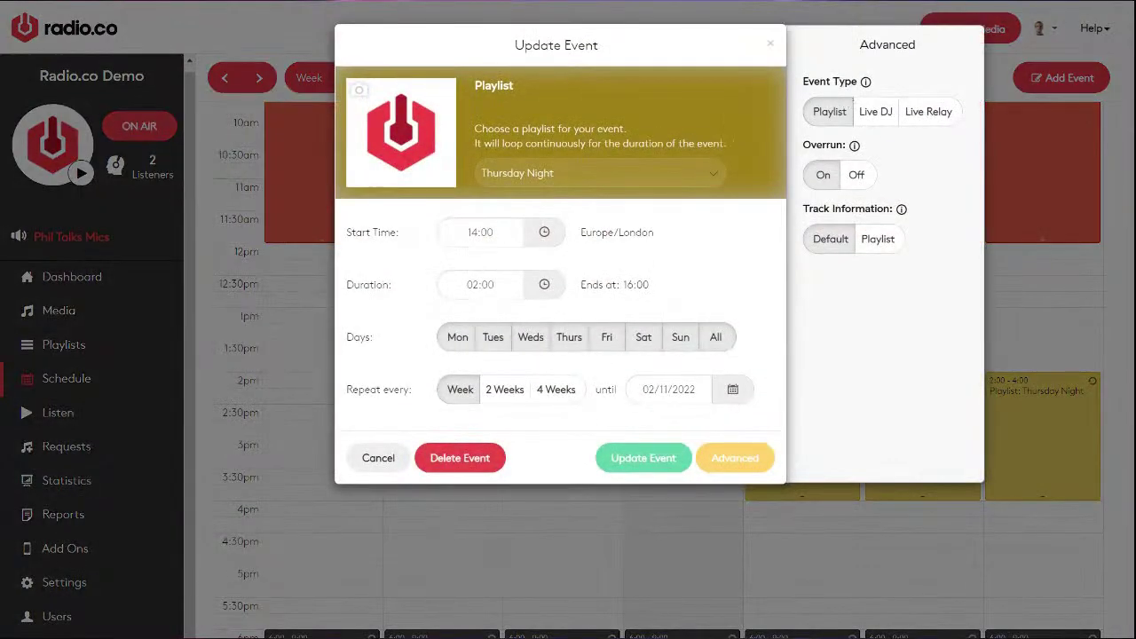
{"action": "left_click", "coordinate": [876, 113]}
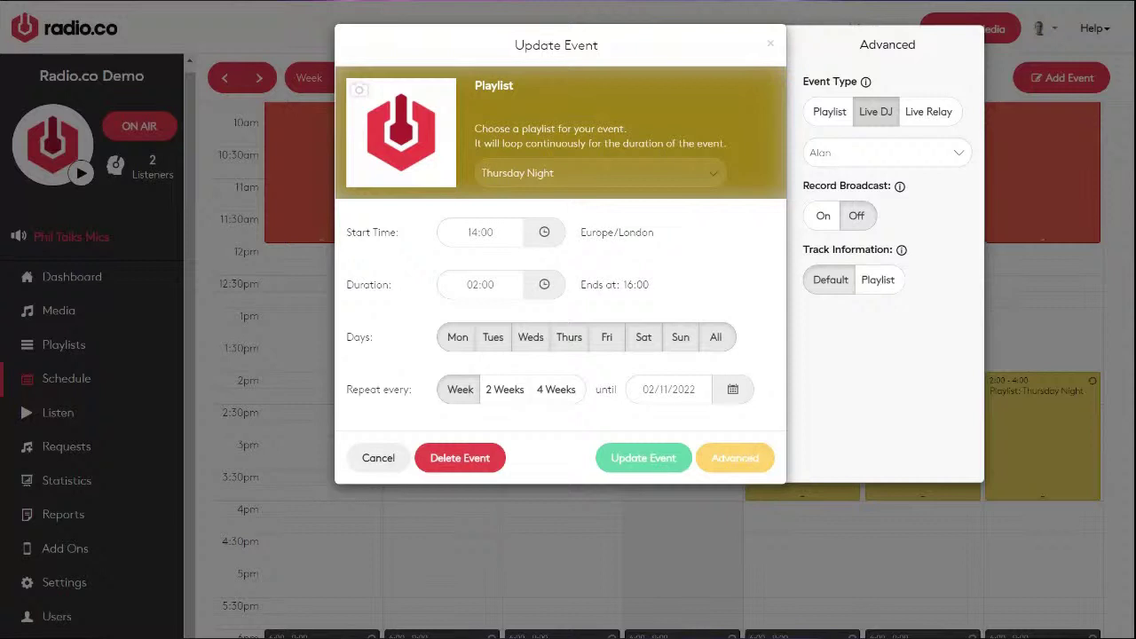
{"action": "left_click", "coordinate": [934, 160]}
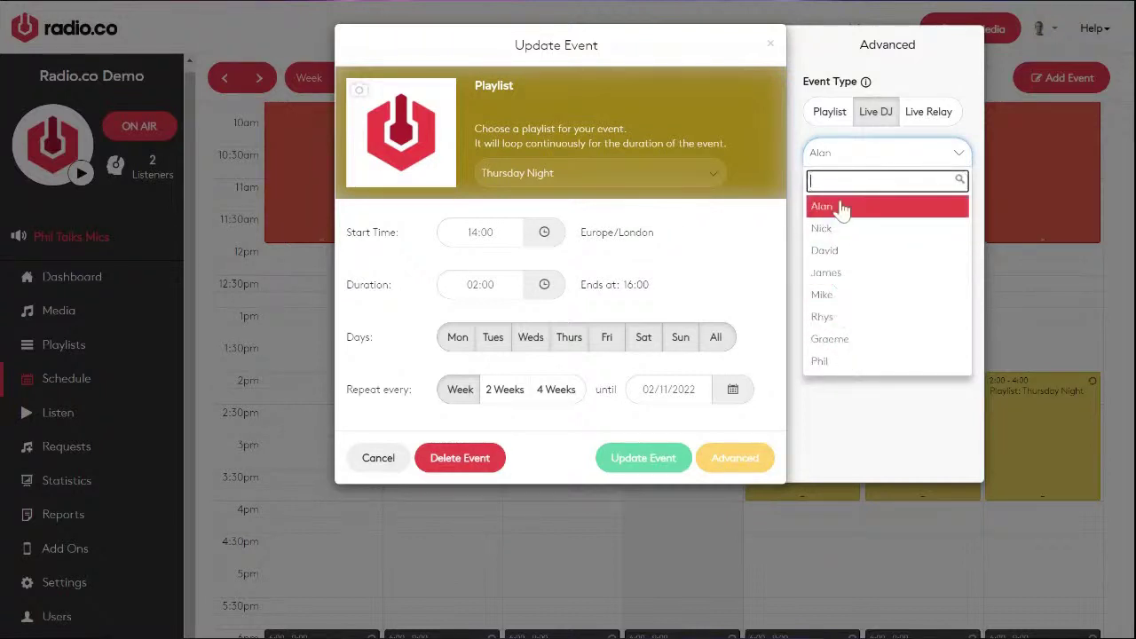
{"action": "left_click", "coordinate": [835, 361]}
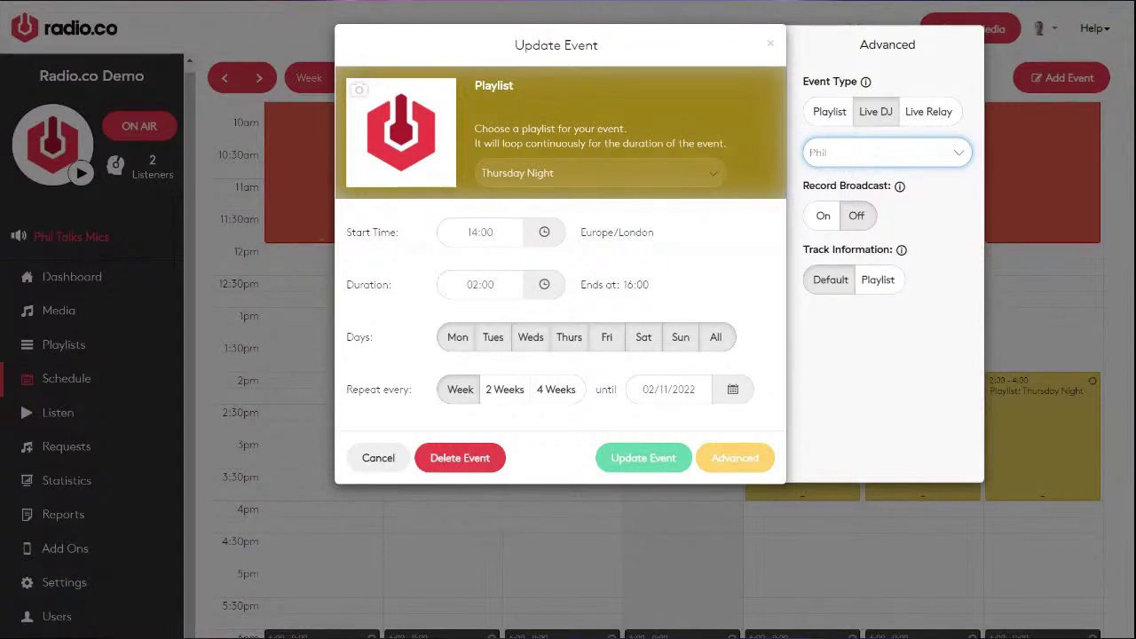
{"action": "left_click", "coordinate": [823, 217]}
{"action": "mouse_move", "coordinate": [902, 188]}
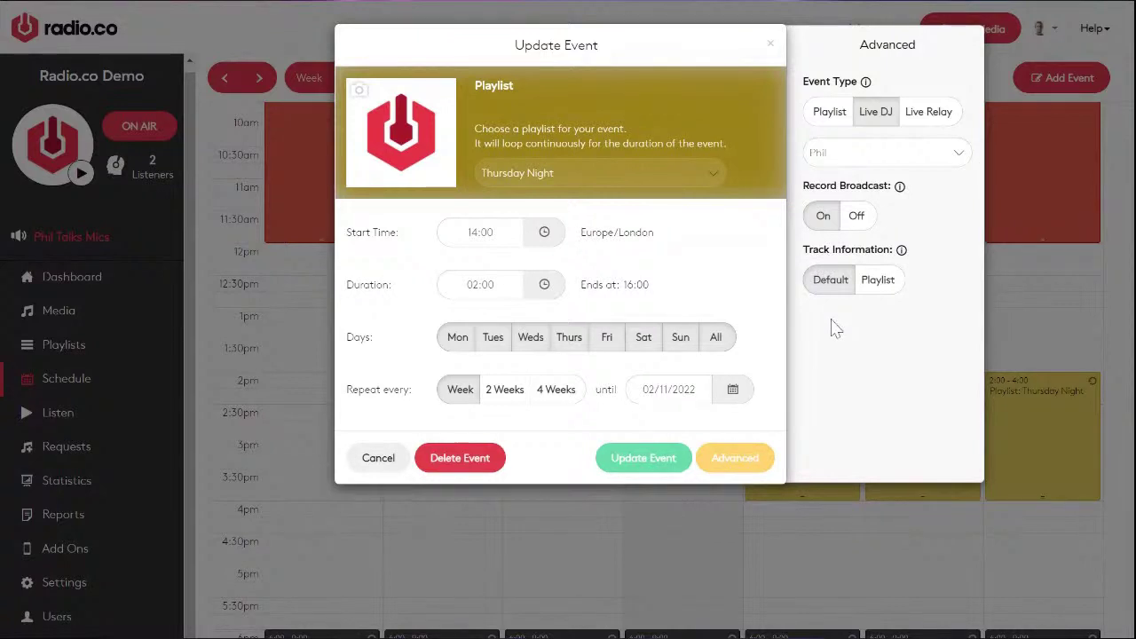
- Try the Playlist track information option, return it to Default, and apply the update to all events in the series
{"action": "left_click", "coordinate": [886, 282]}
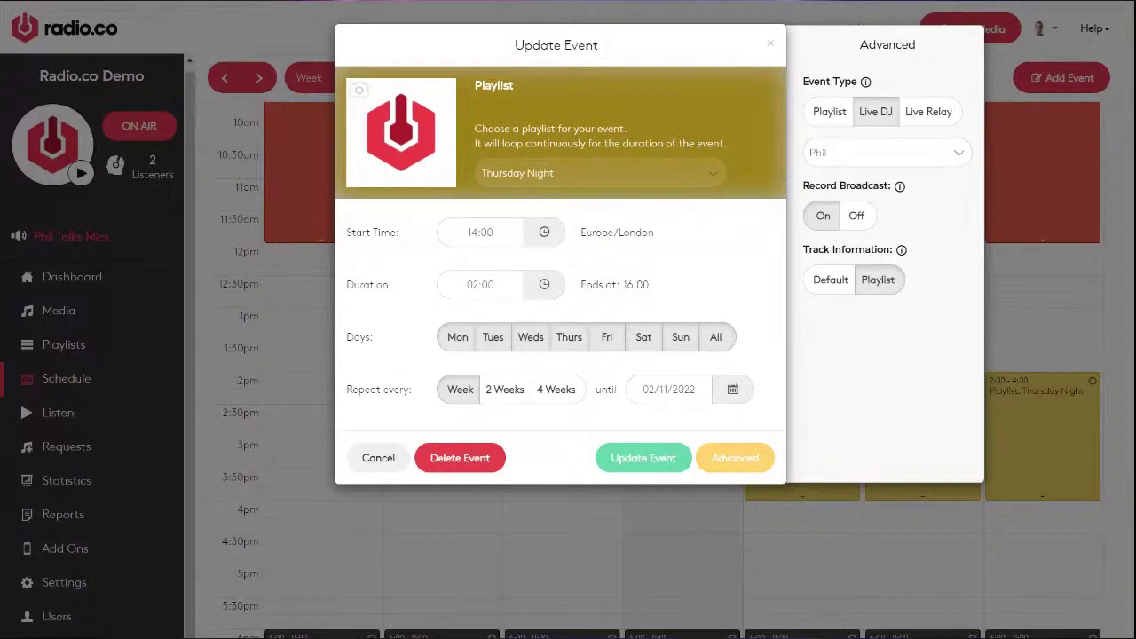
{"action": "left_click", "coordinate": [829, 279]}
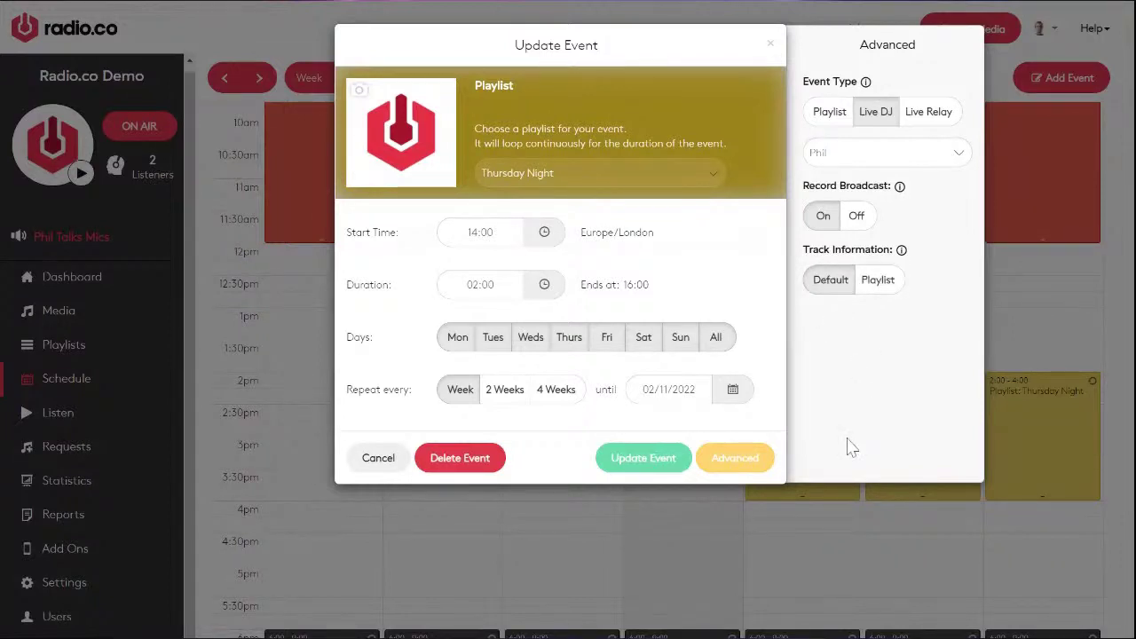
{"action": "left_click", "coordinate": [651, 473]}
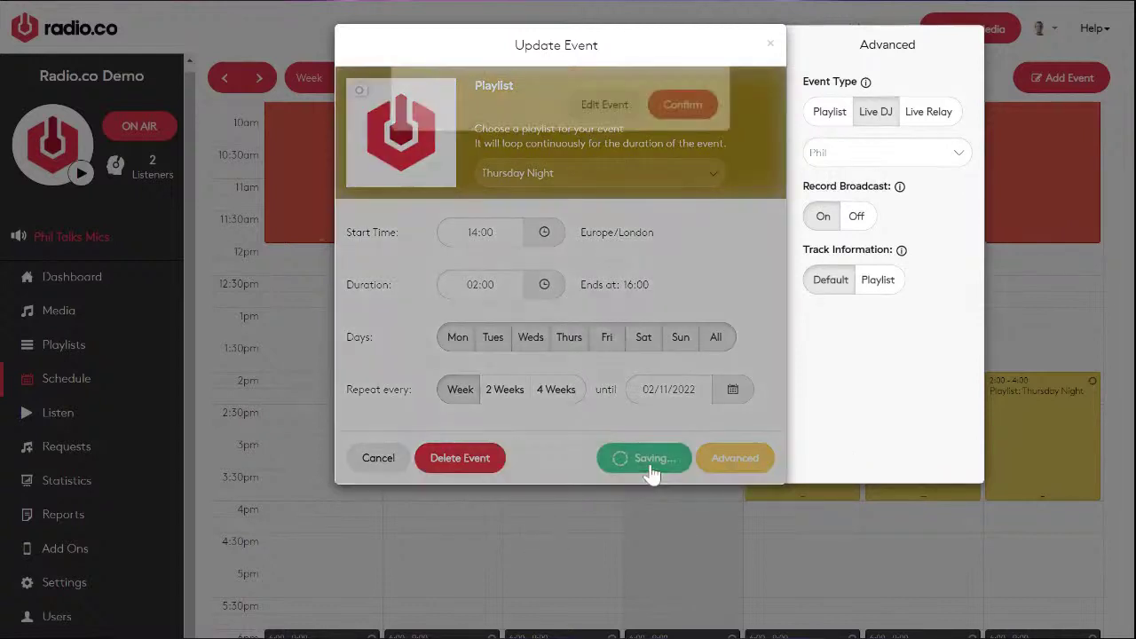
{"action": "left_click", "coordinate": [442, 181]}
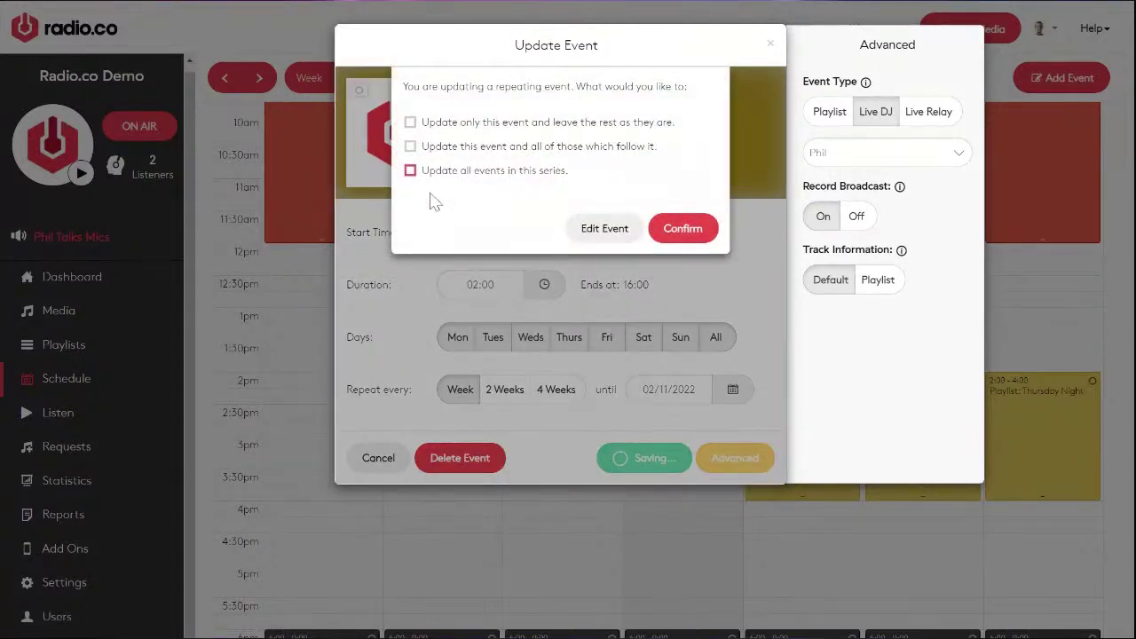
{"action": "left_click", "coordinate": [683, 228]}
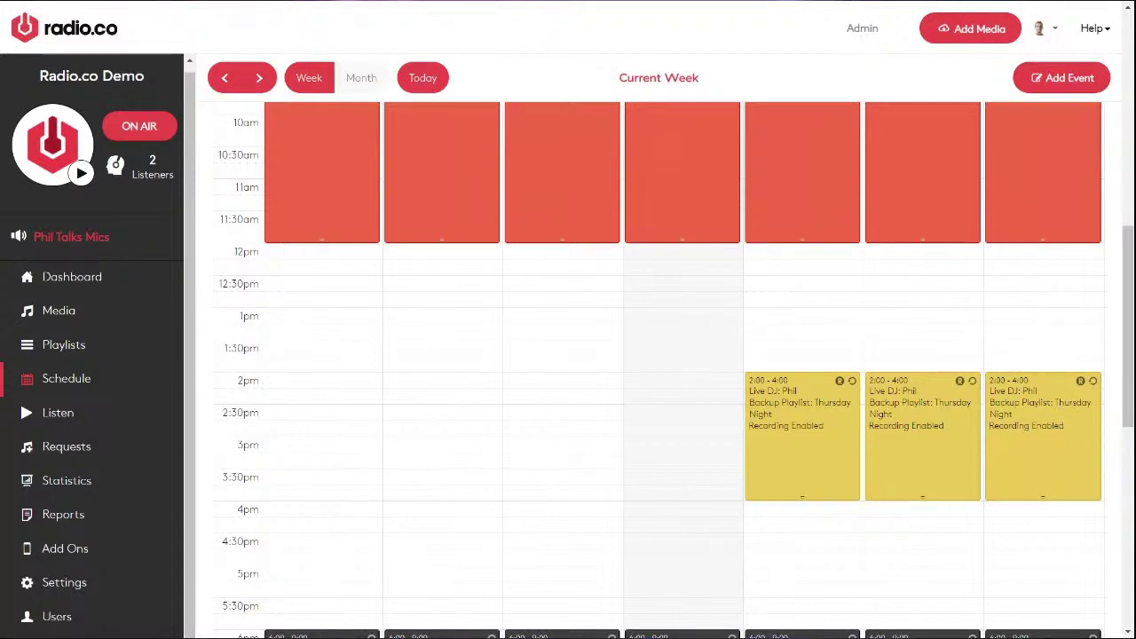
- Delete Friday's 2:00 - 4:00 live DJ event together with all events in its series
{"action": "scroll", "coordinate": [718, 435], "scroll_direction": "down", "scroll_amount": 1}
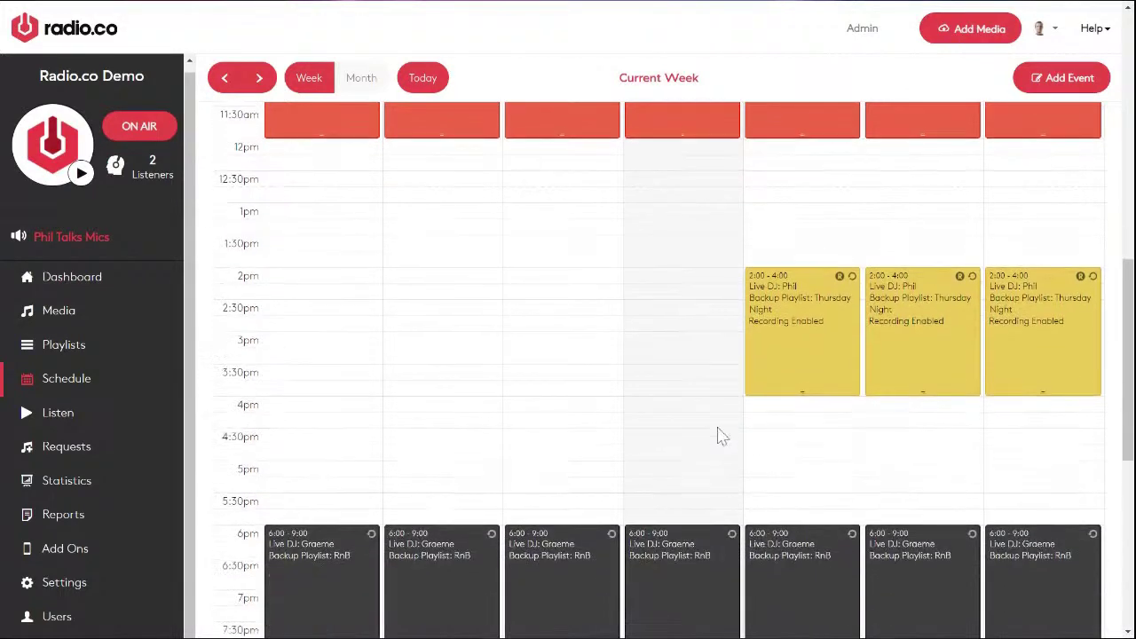
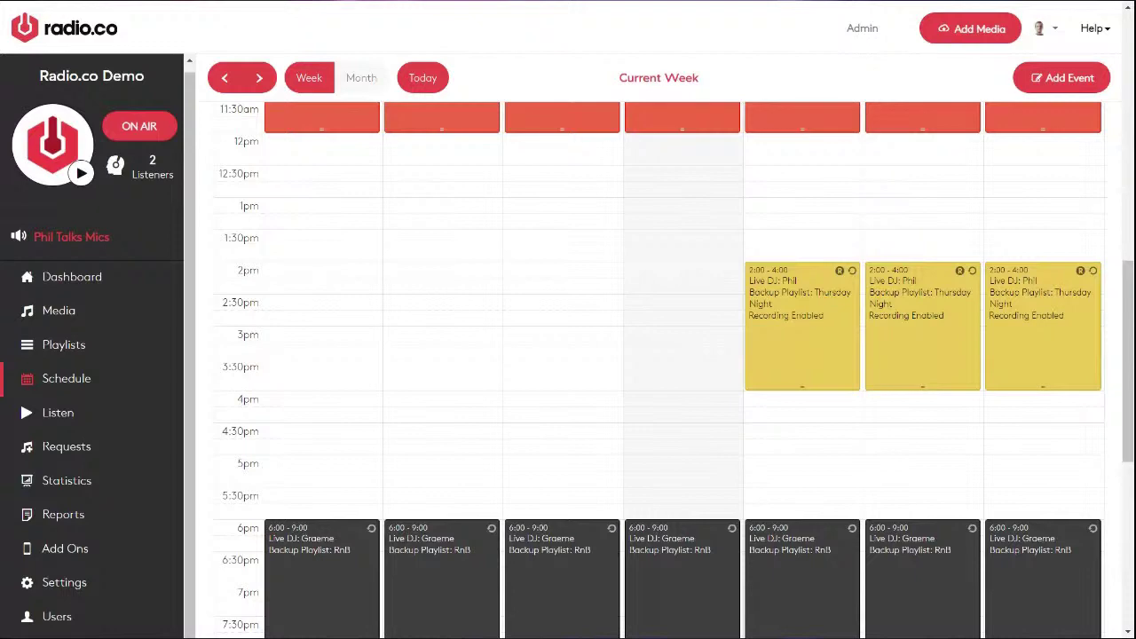
{"action": "left_click", "coordinate": [827, 317]}
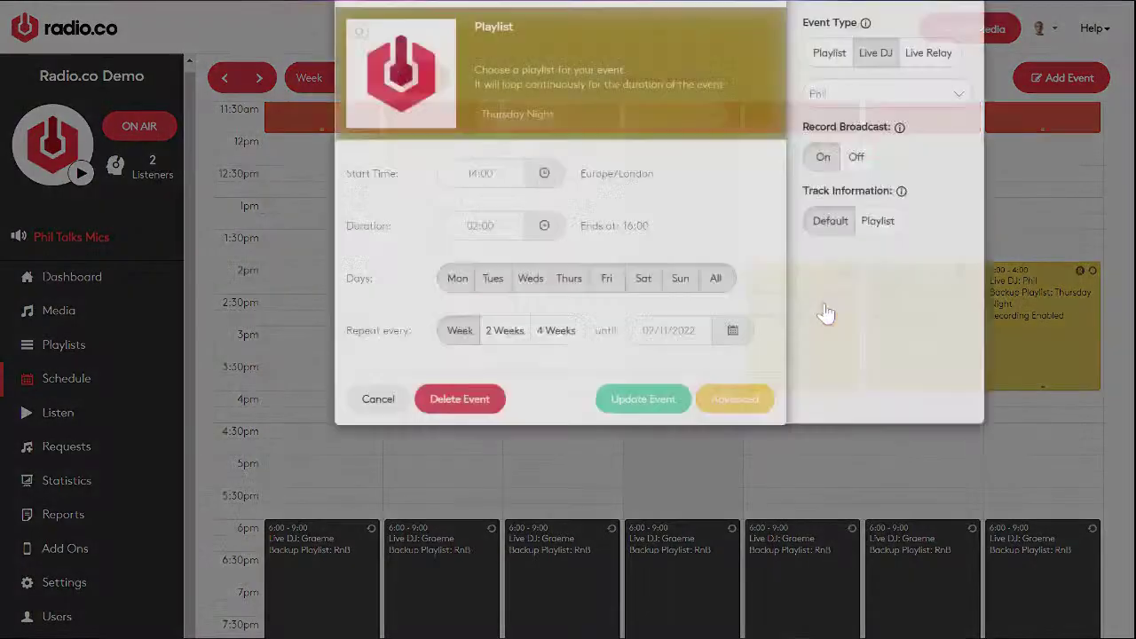
{"action": "left_click", "coordinate": [444, 458]}
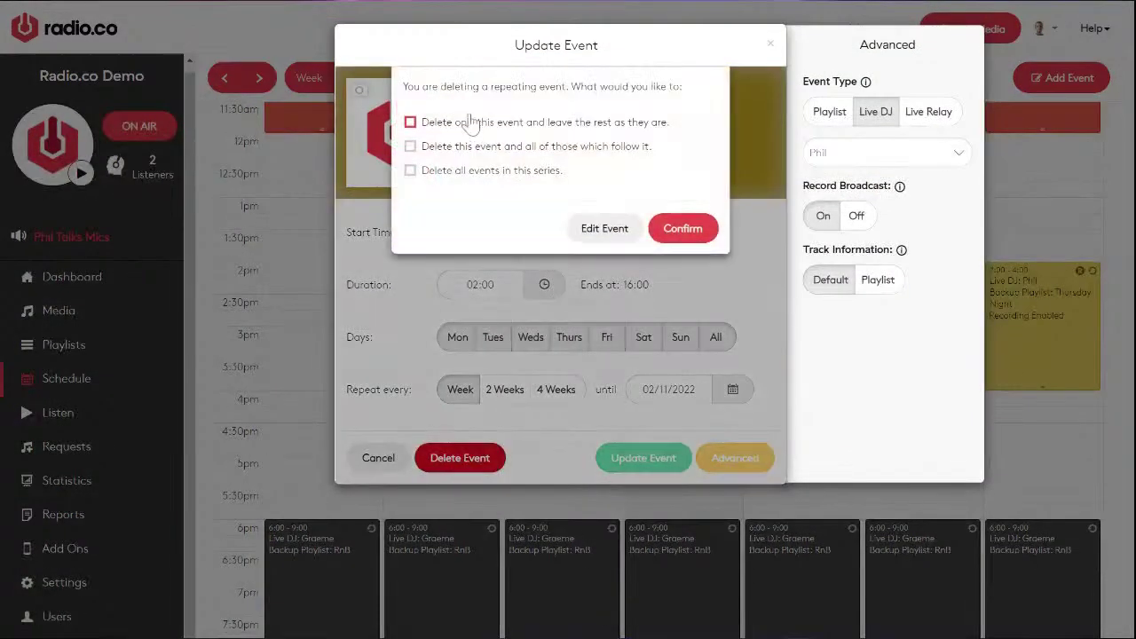
{"action": "left_click", "coordinate": [461, 173]}
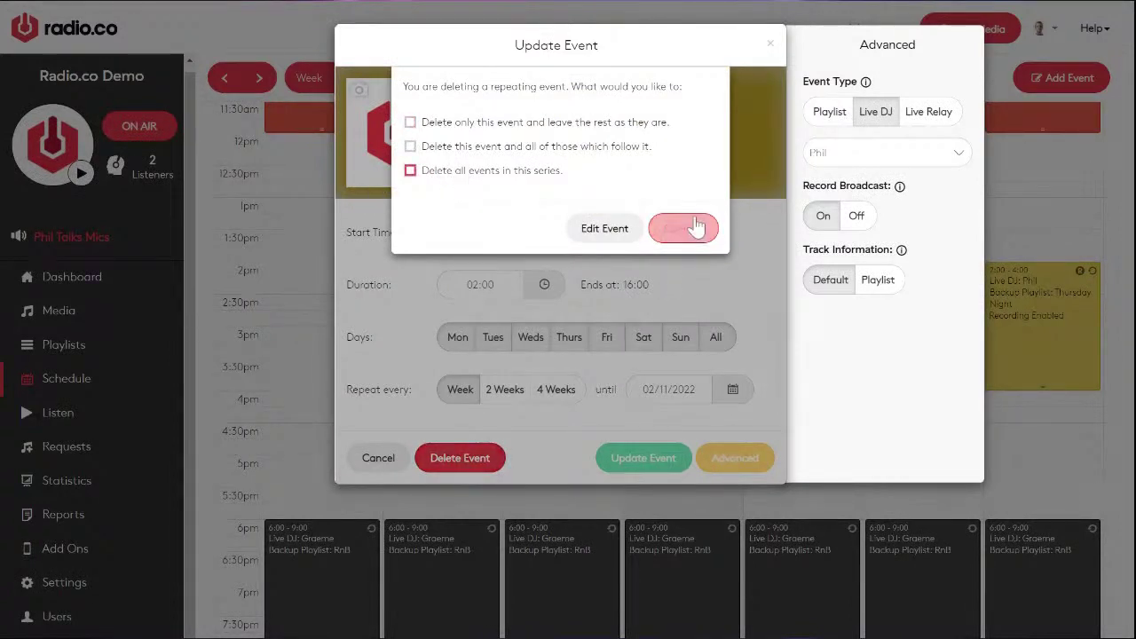
{"action": "left_click", "coordinate": [695, 229]}
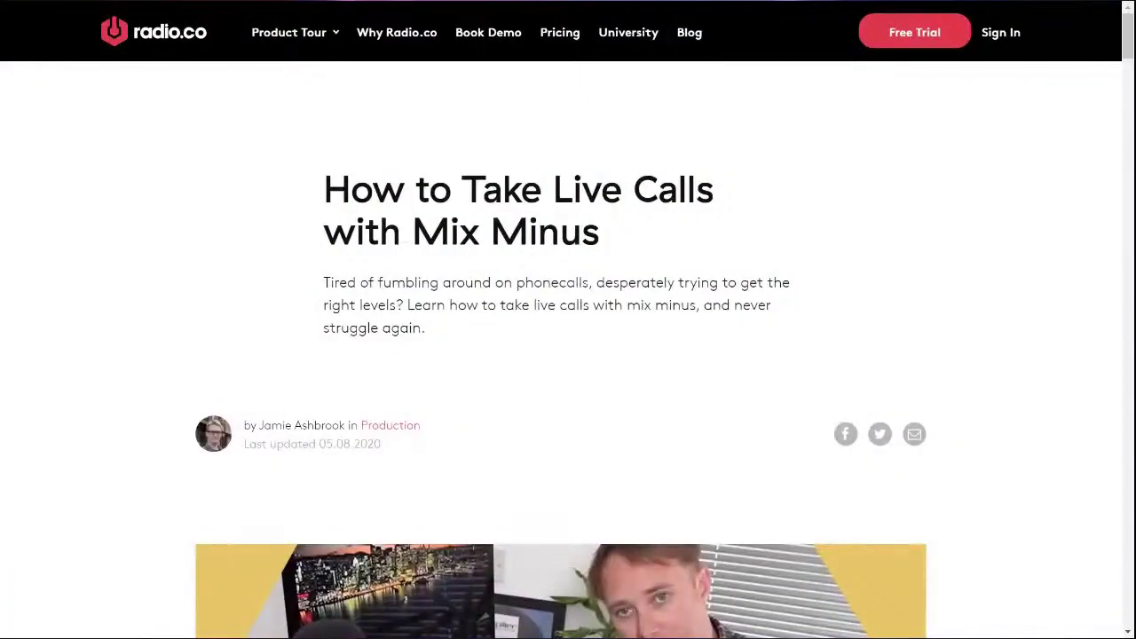
- Read the Radio.co article "How to Take Live Calls with Mix Minus" from its introduction through the phone-to-mic approach
{"action": "scroll", "coordinate": [568, 355], "scroll_direction": "down", "scroll_amount": 1}
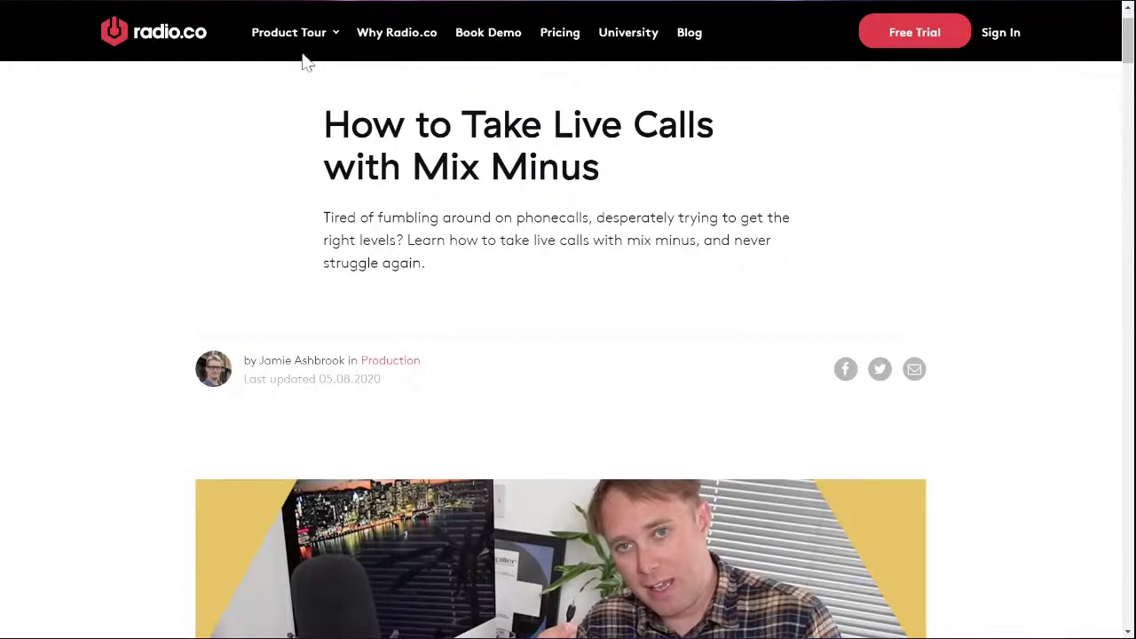
{"action": "mouse_move", "coordinate": [306, 40]}
{"action": "scroll", "coordinate": [512, 299], "scroll_direction": "down", "scroll_amount": 4}
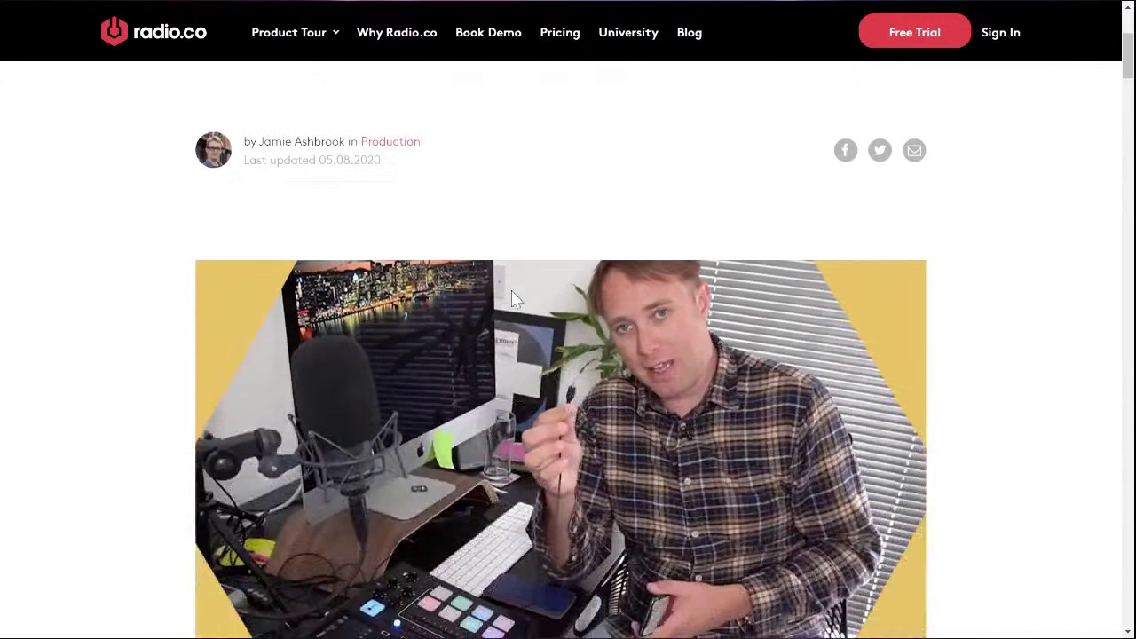
{"action": "scroll", "coordinate": [512, 299], "scroll_direction": "down", "scroll_amount": 4}
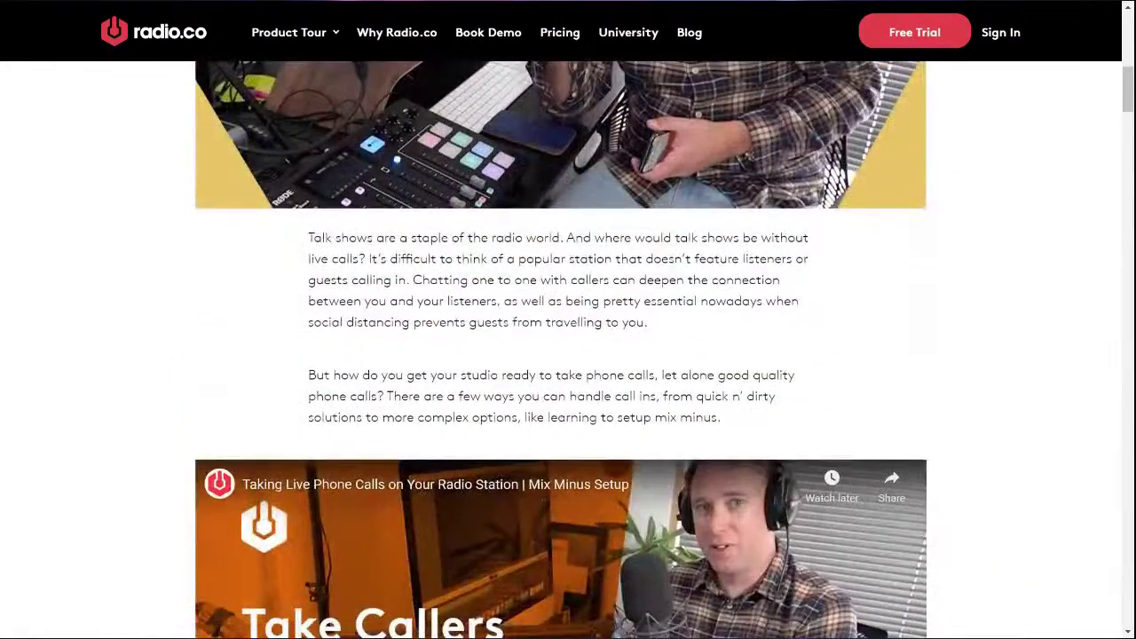
{"action": "scroll", "coordinate": [568, 349], "scroll_direction": "down", "scroll_amount": 2}
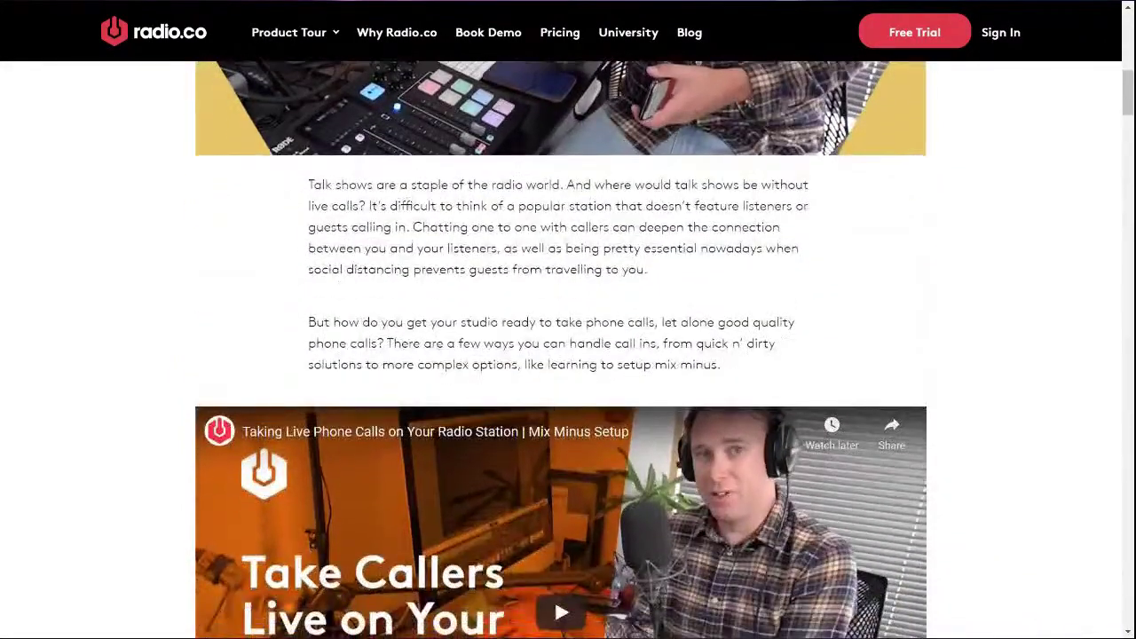
{"action": "scroll", "coordinate": [562, 350], "scroll_direction": "down", "scroll_amount": 1}
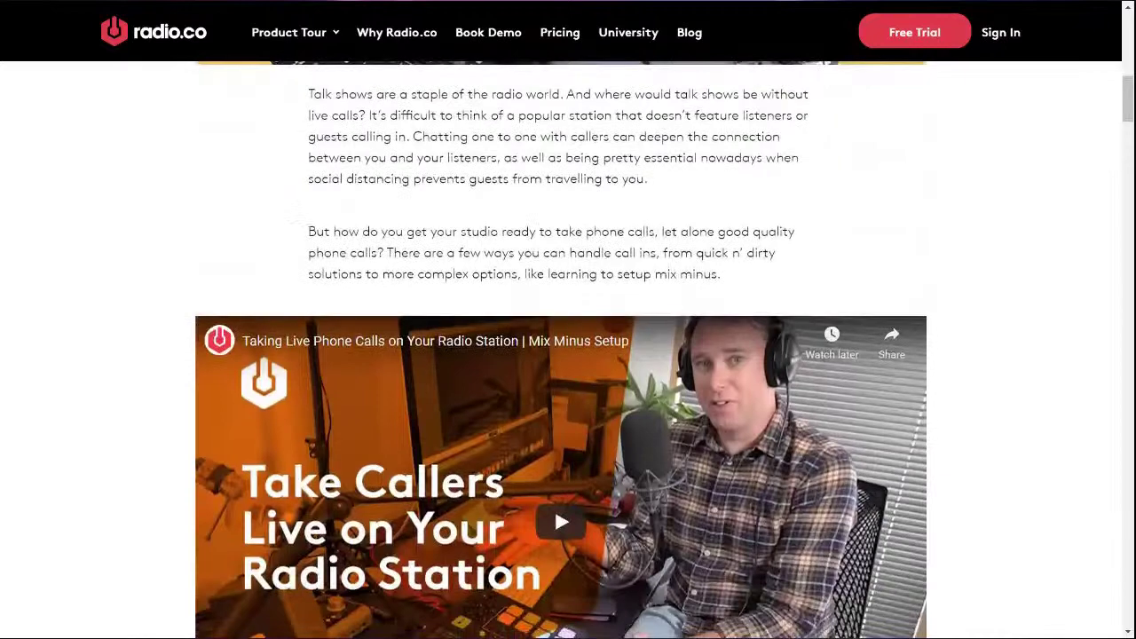
{"action": "scroll", "coordinate": [568, 349], "scroll_direction": "down", "scroll_amount": 1}
{"action": "scroll", "coordinate": [569, 349], "scroll_direction": "down", "scroll_amount": 1}
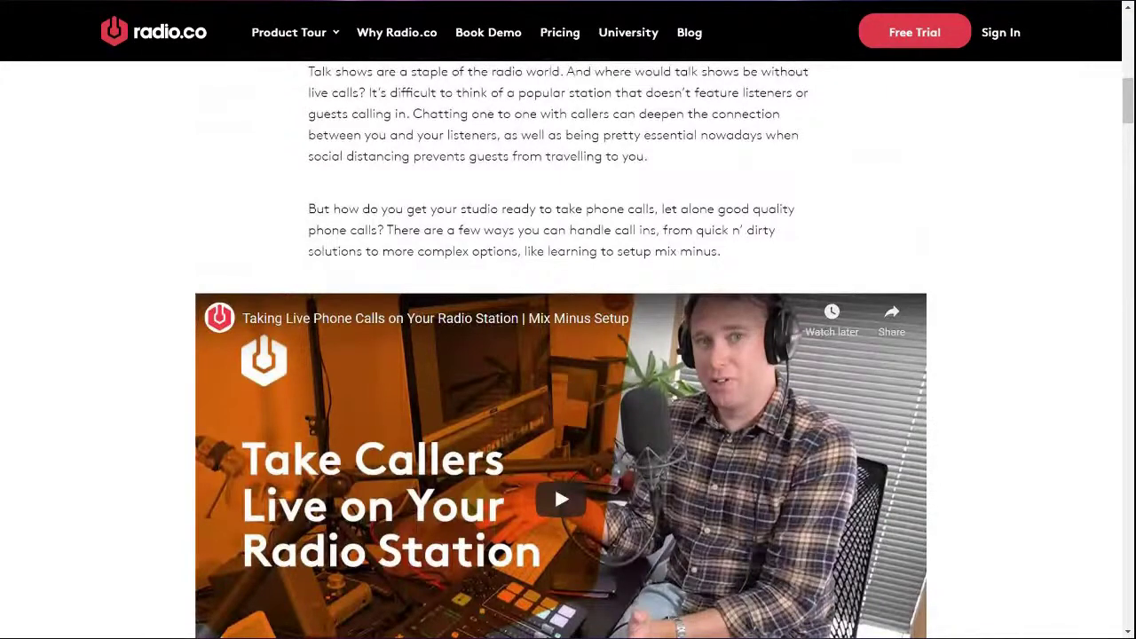
{"action": "scroll", "coordinate": [569, 349], "scroll_direction": "down", "scroll_amount": 7}
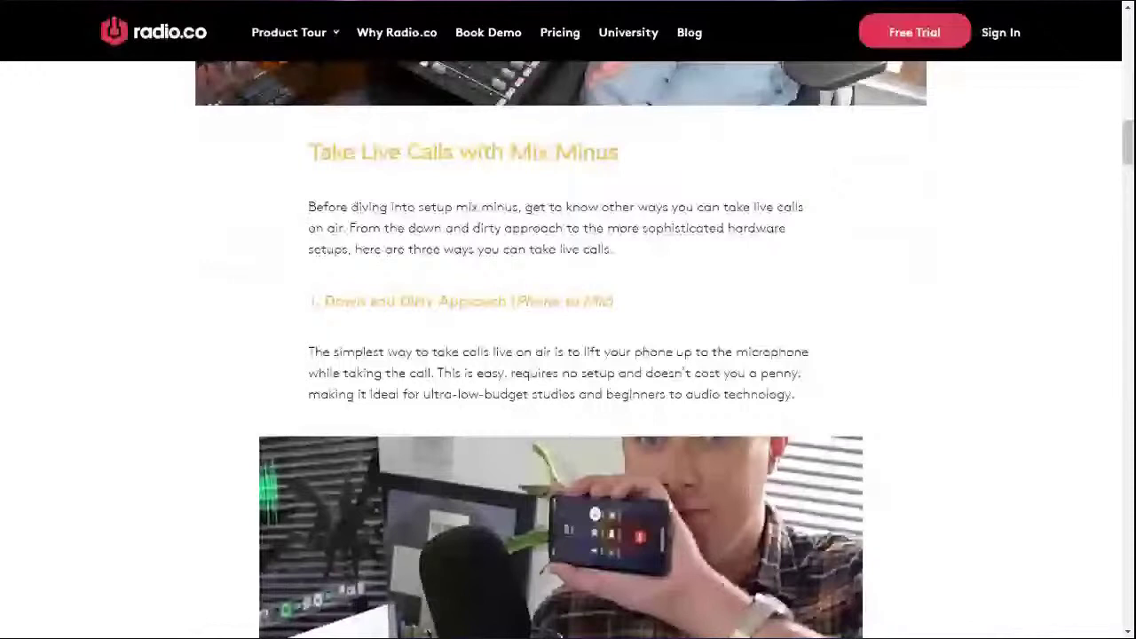
{"action": "scroll", "coordinate": [582, 337], "scroll_direction": "down", "scroll_amount": 2}
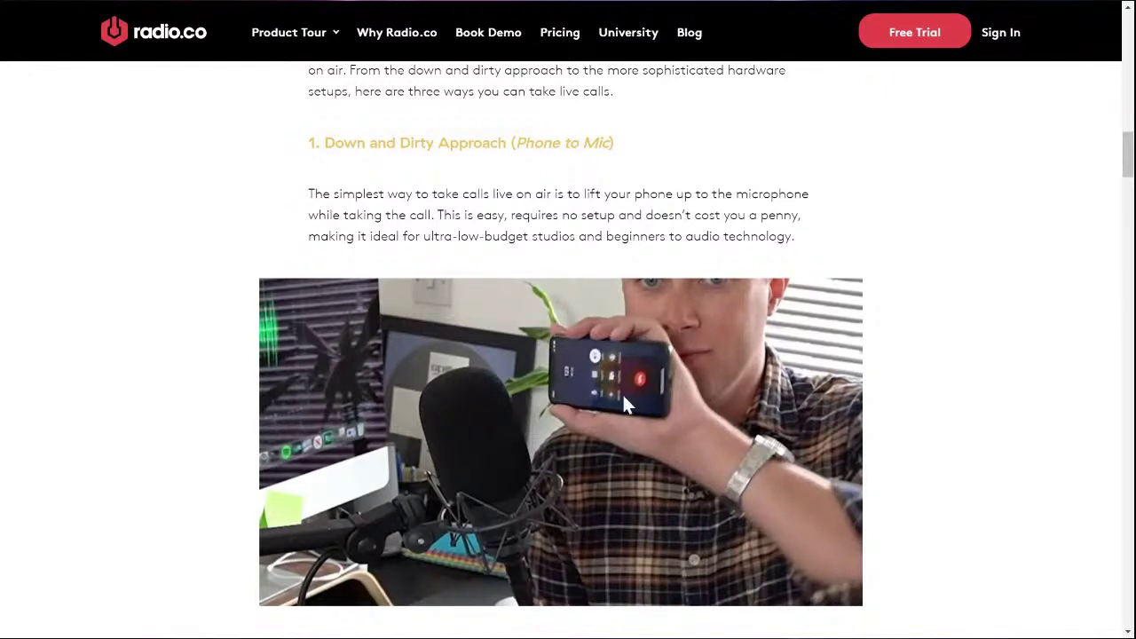
- Read the article's section on taking calls in the browser with talk shows, including the New Talk Show form
{"action": "scroll", "coordinate": [1022, 388], "scroll_direction": "down", "scroll_amount": 5}
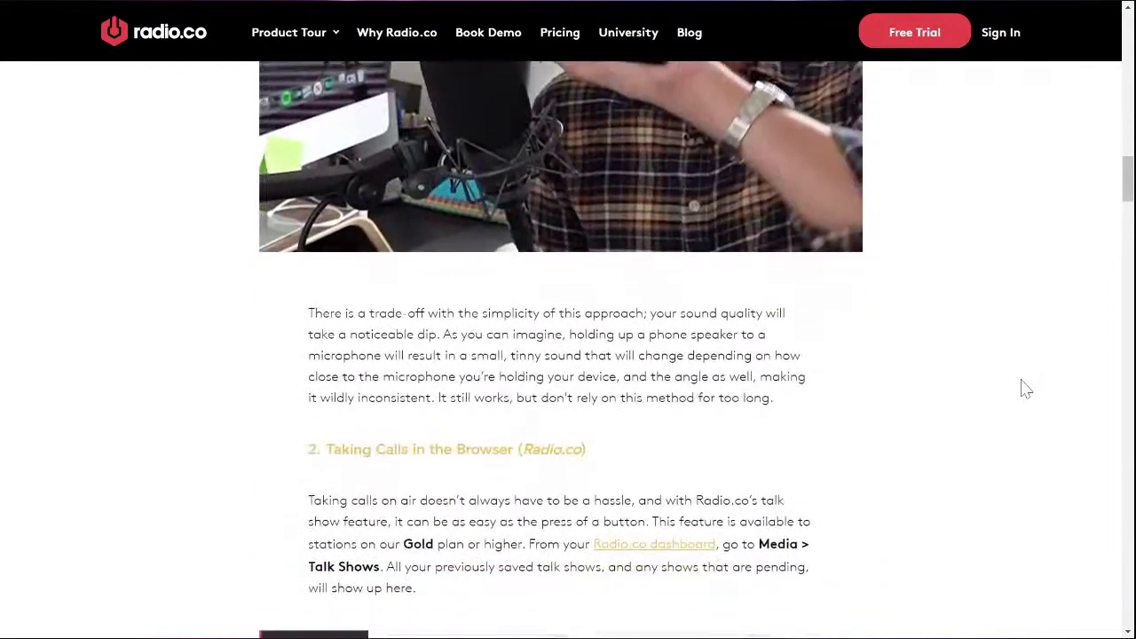
{"action": "scroll", "coordinate": [1022, 388], "scroll_direction": "down", "scroll_amount": 2}
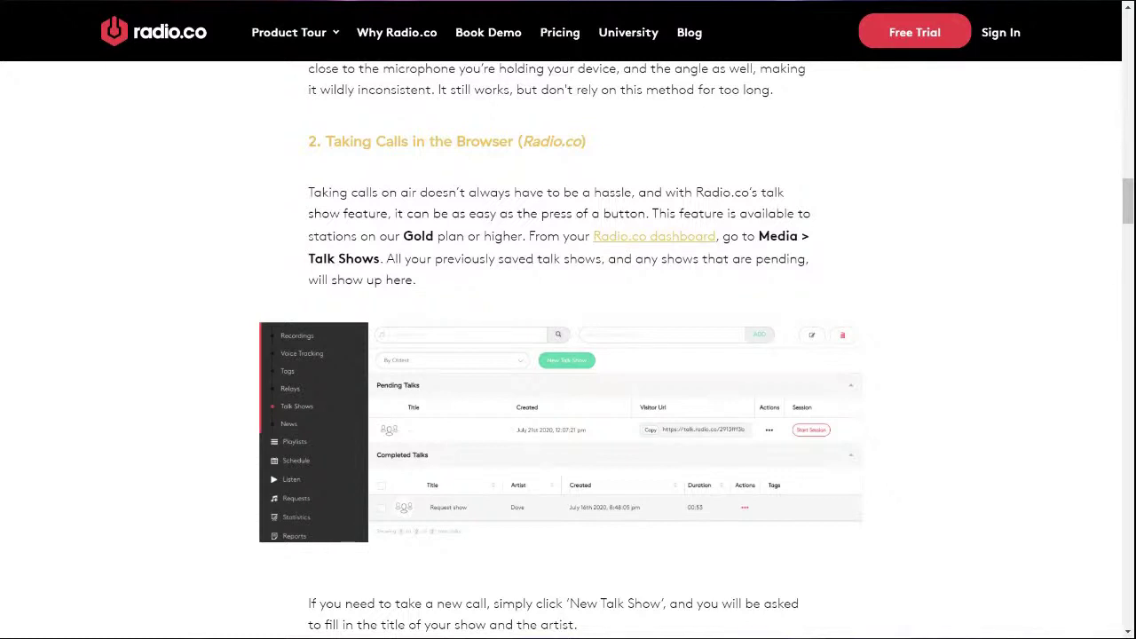
{"action": "scroll", "coordinate": [625, 395], "scroll_direction": "down", "scroll_amount": 1}
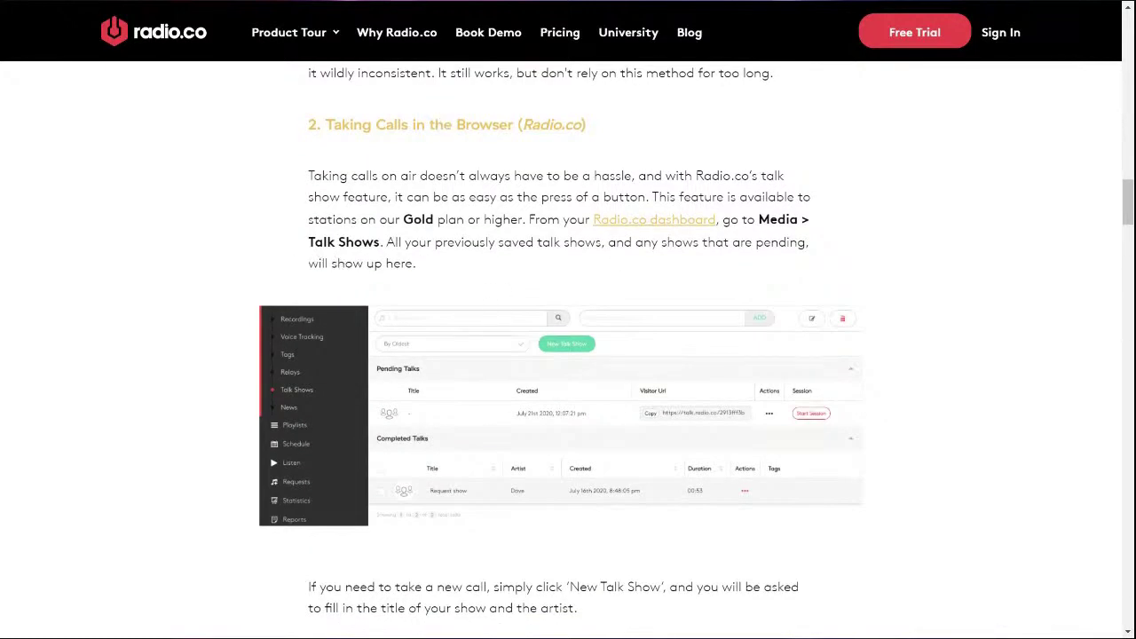
{"action": "scroll", "coordinate": [559, 333], "scroll_direction": "down", "scroll_amount": 5}
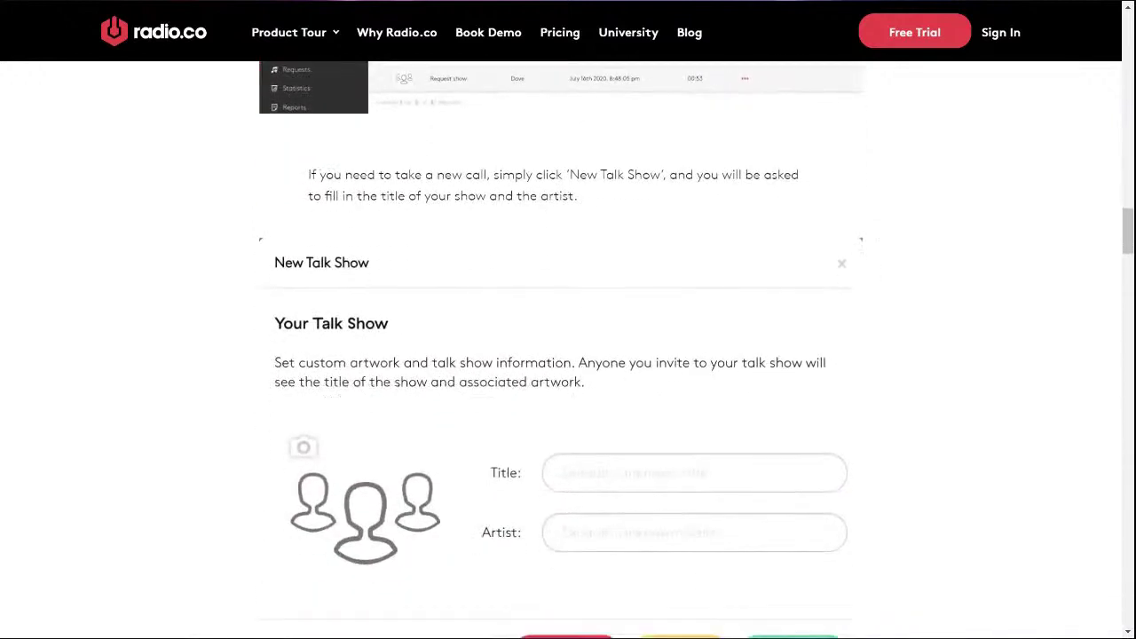
{"action": "scroll", "coordinate": [352, 163], "scroll_direction": "down", "scroll_amount": 2}
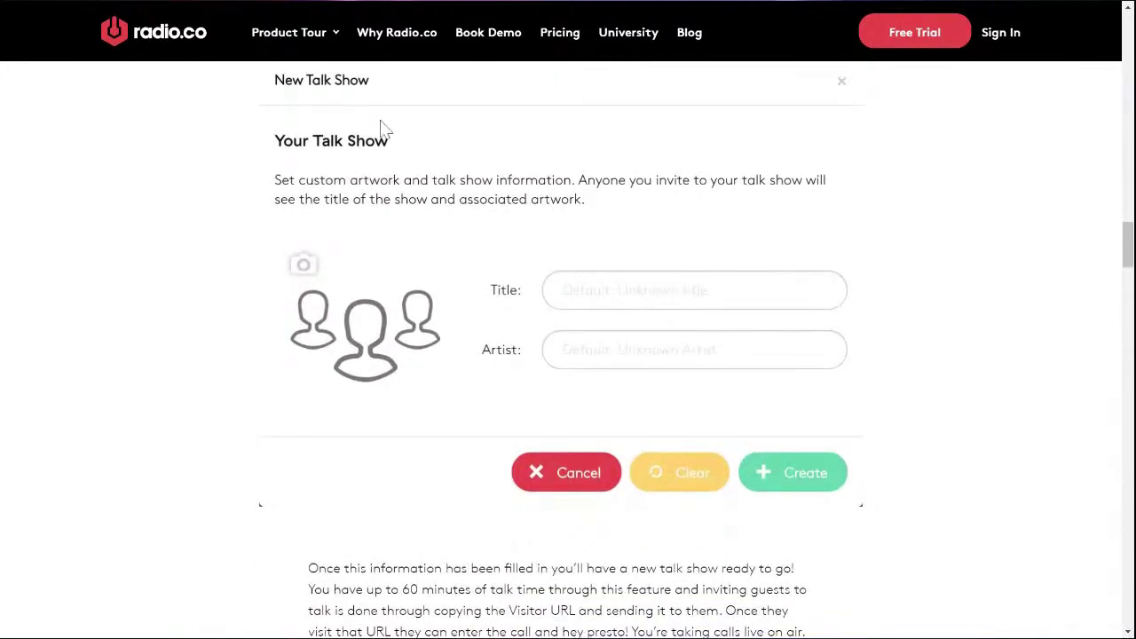
{"action": "scroll", "coordinate": [609, 272], "scroll_direction": "down", "scroll_amount": 8}
{"action": "scroll", "coordinate": [625, 265], "scroll_direction": "down", "scroll_amount": 1}
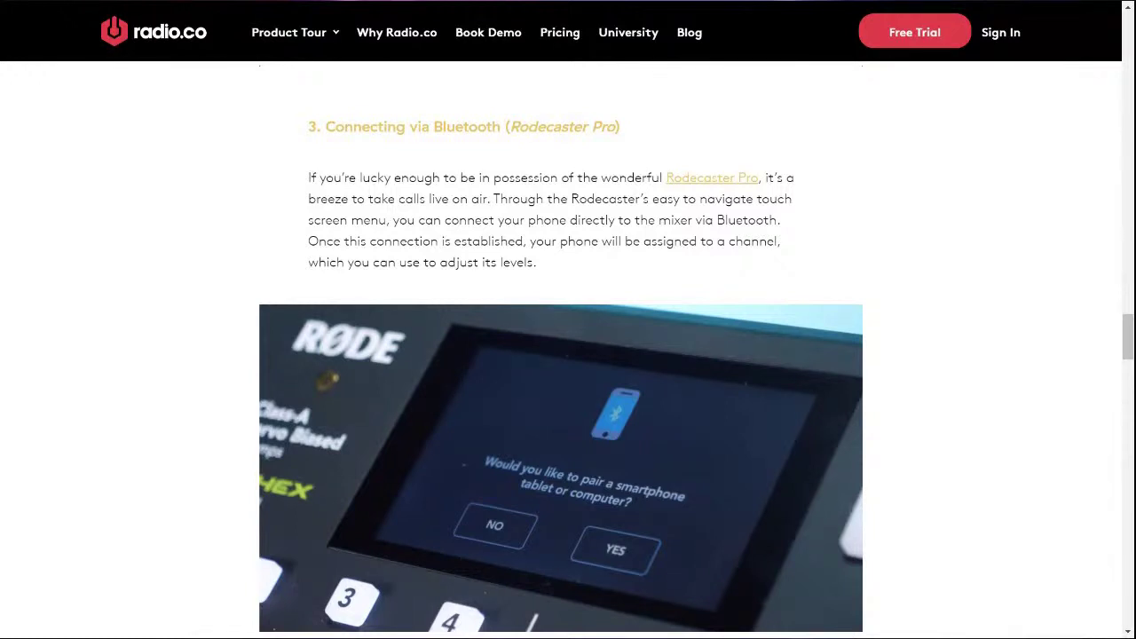
- Read the Rodecaster Pro Bluetooth and Mix Minus Setup sections to the end, and return to the article's beginning
{"action": "scroll", "coordinate": [569, 355], "scroll_direction": "down", "scroll_amount": 1}
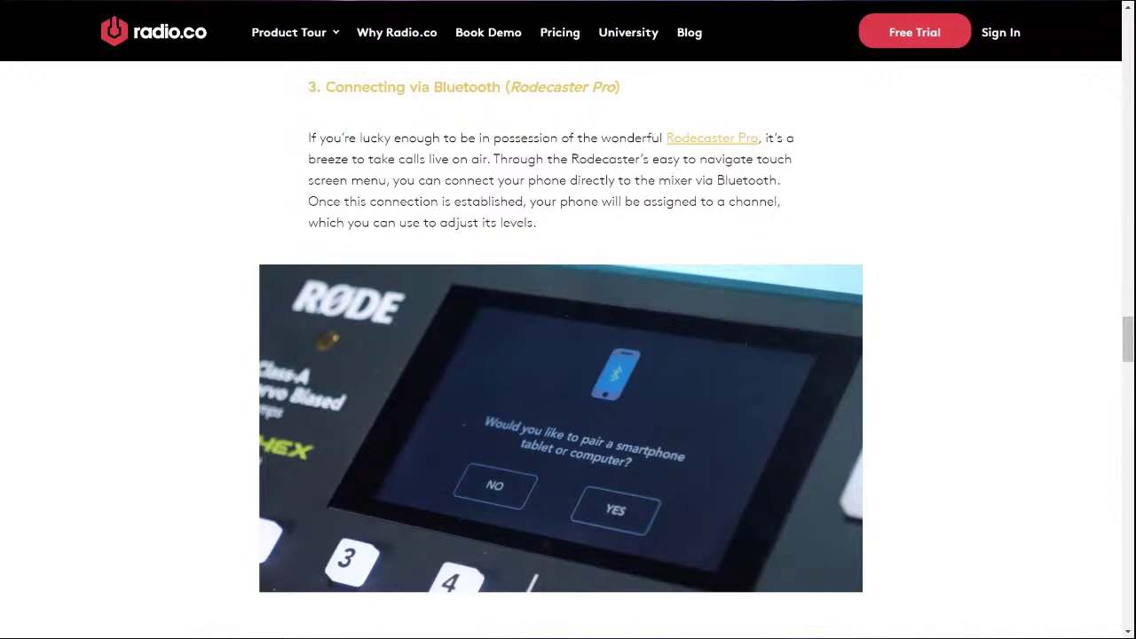
{"action": "scroll", "coordinate": [569, 356], "scroll_direction": "down", "scroll_amount": 5}
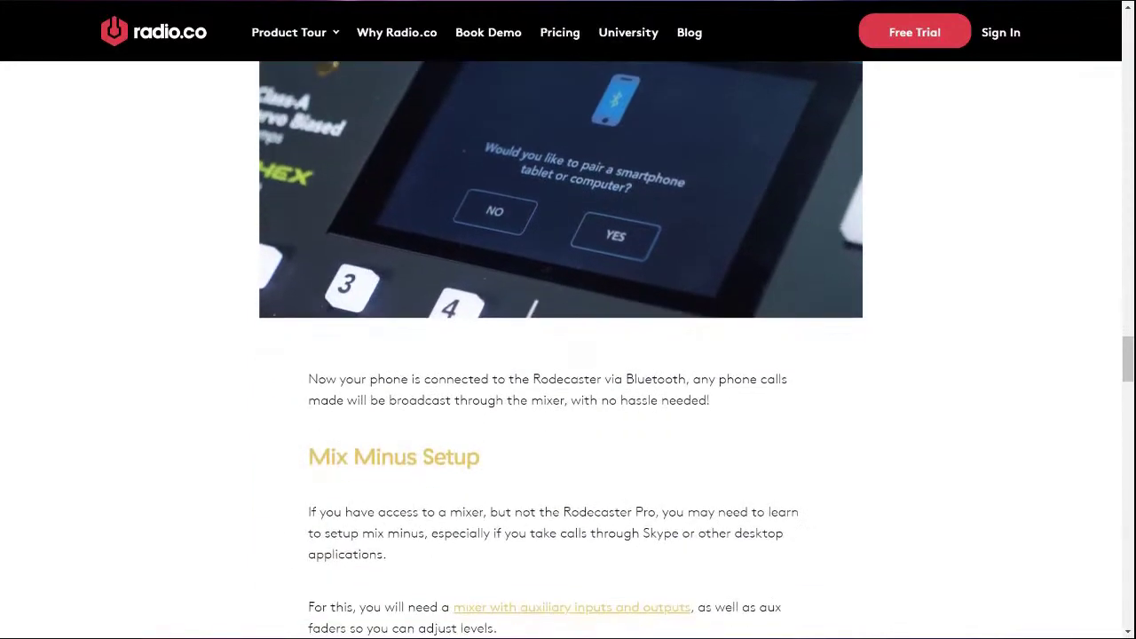
{"action": "scroll", "coordinate": [569, 355], "scroll_direction": "down", "scroll_amount": 2}
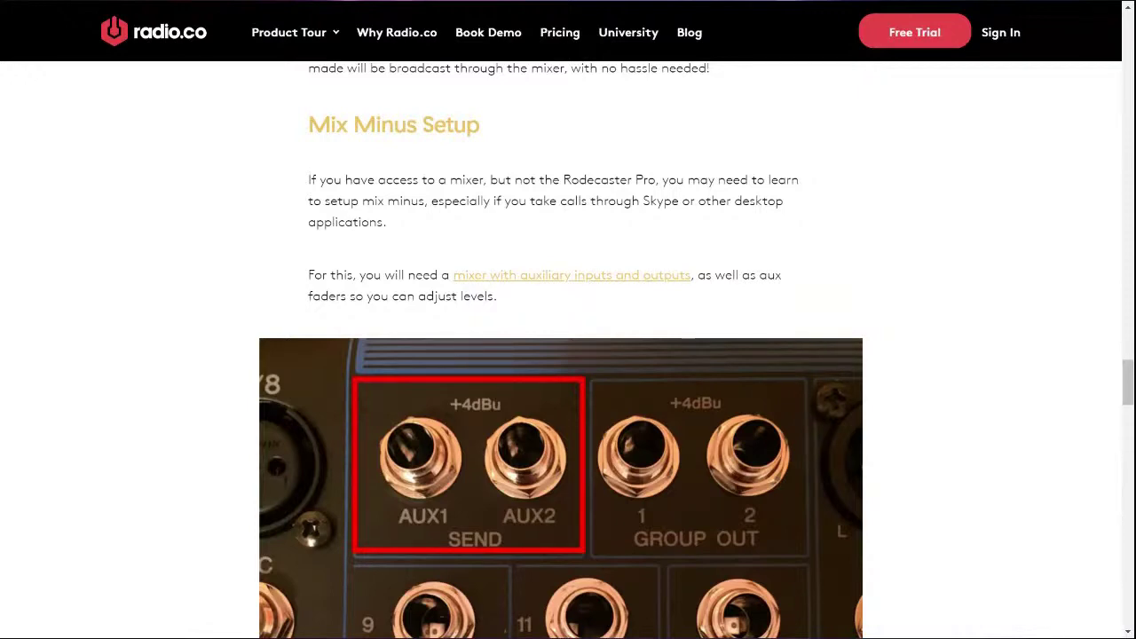
{"action": "scroll", "coordinate": [560, 350], "scroll_direction": "down", "scroll_amount": 6}
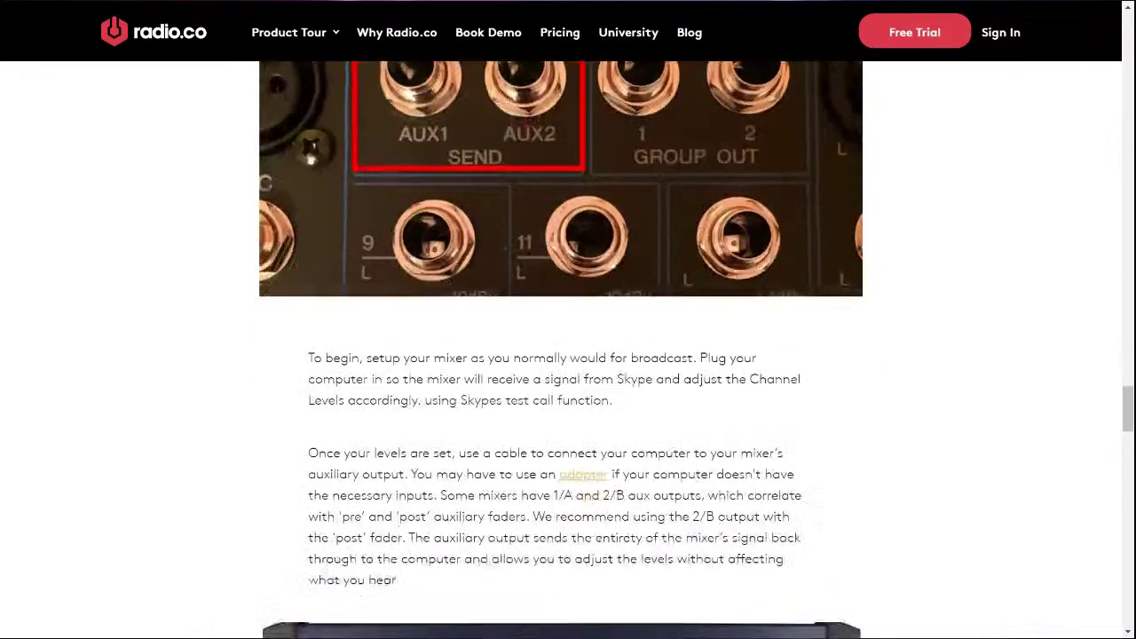
{"action": "scroll", "coordinate": [563, 350], "scroll_direction": "down", "scroll_amount": 6}
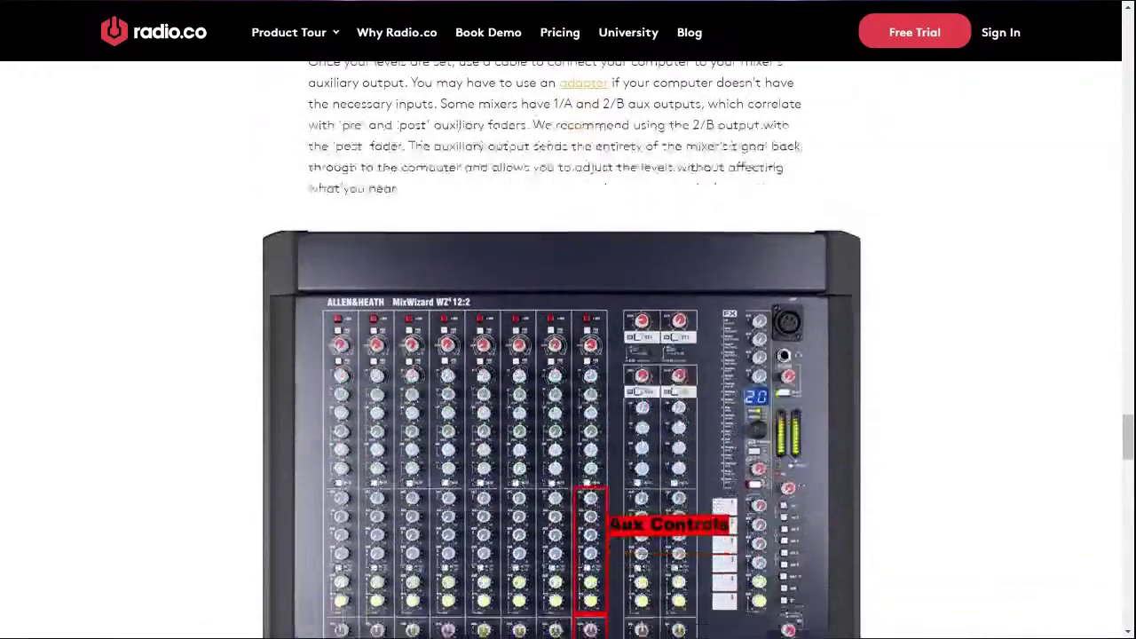
{"action": "scroll", "coordinate": [562, 350], "scroll_direction": "down", "scroll_amount": 5}
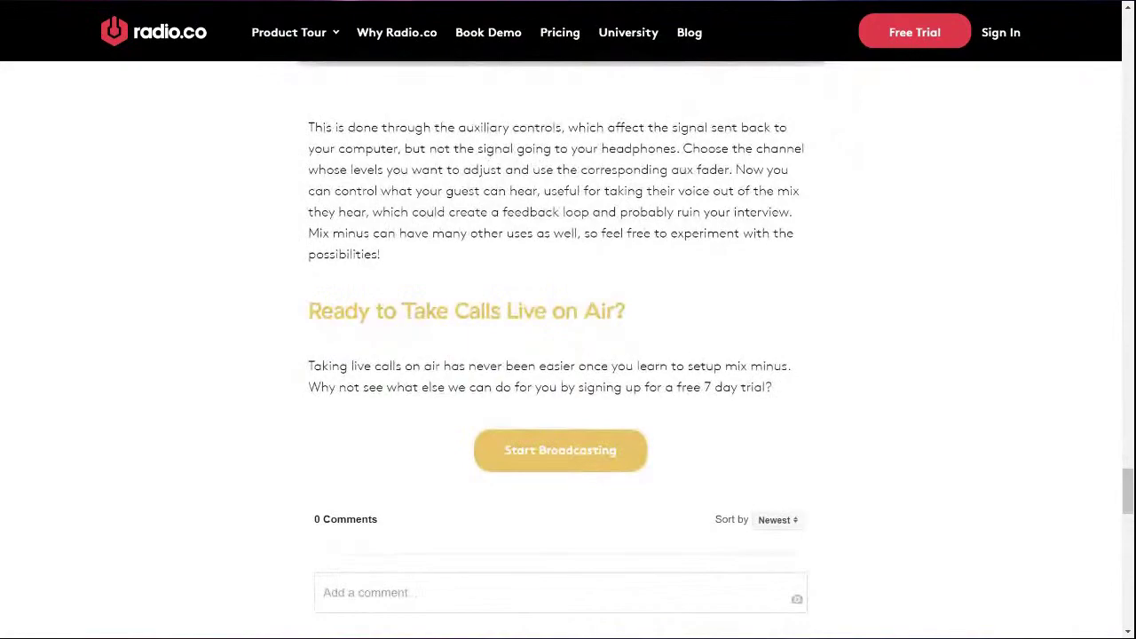
{"action": "scroll", "coordinate": [563, 349], "scroll_direction": "up", "scroll_amount": 10}
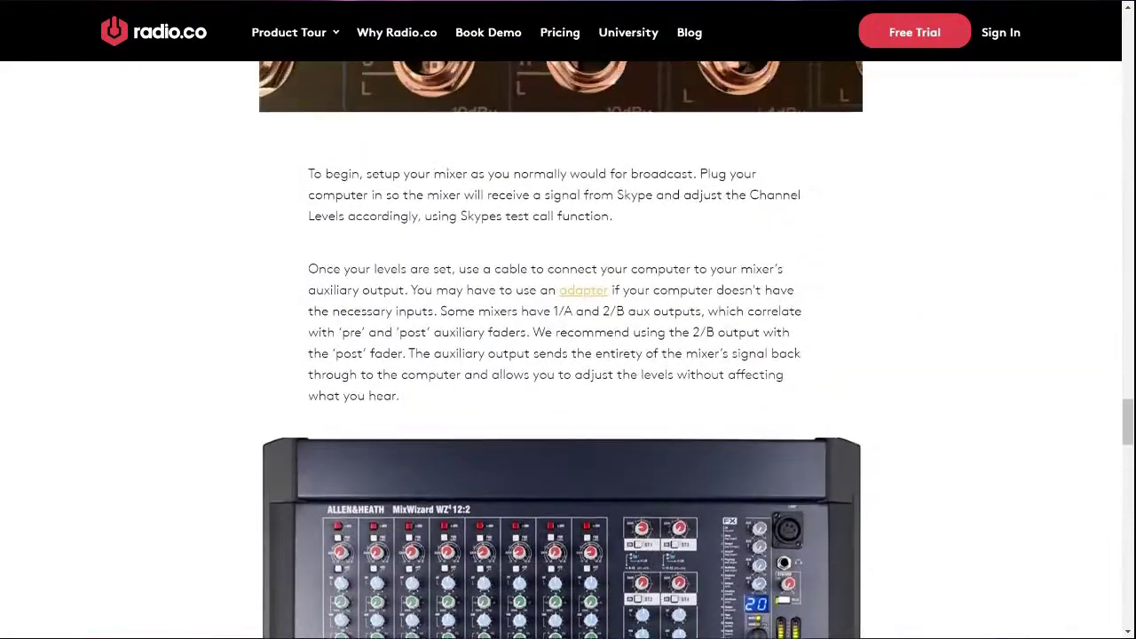
{"action": "scroll", "coordinate": [563, 350], "scroll_direction": "up", "scroll_amount": 20}
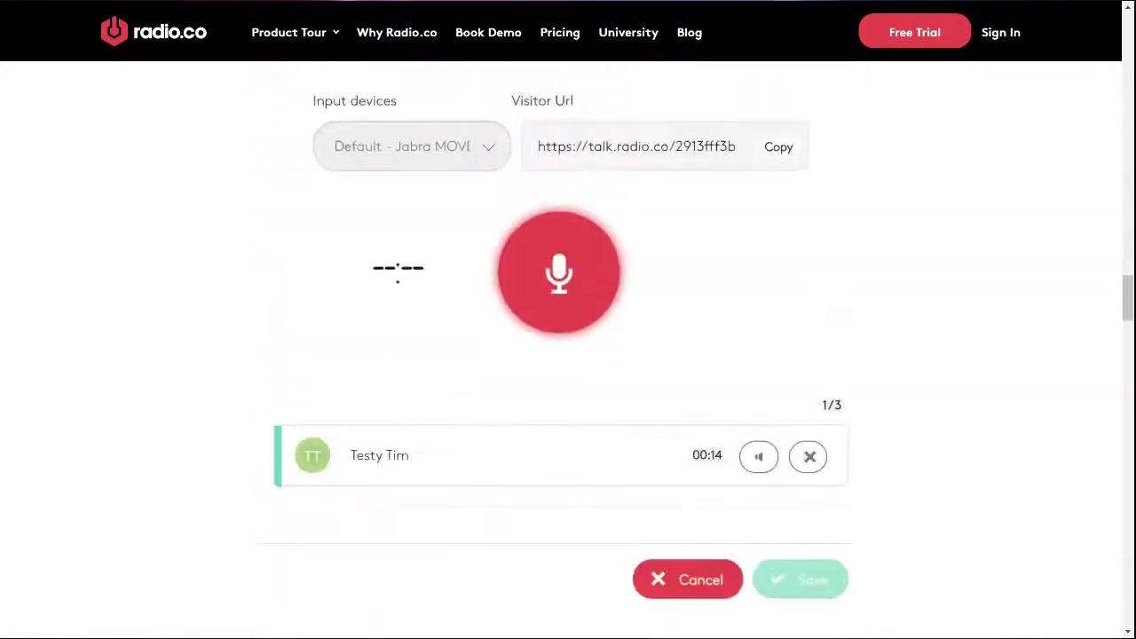
{"action": "scroll", "coordinate": [562, 350], "scroll_direction": "up", "scroll_amount": 20}
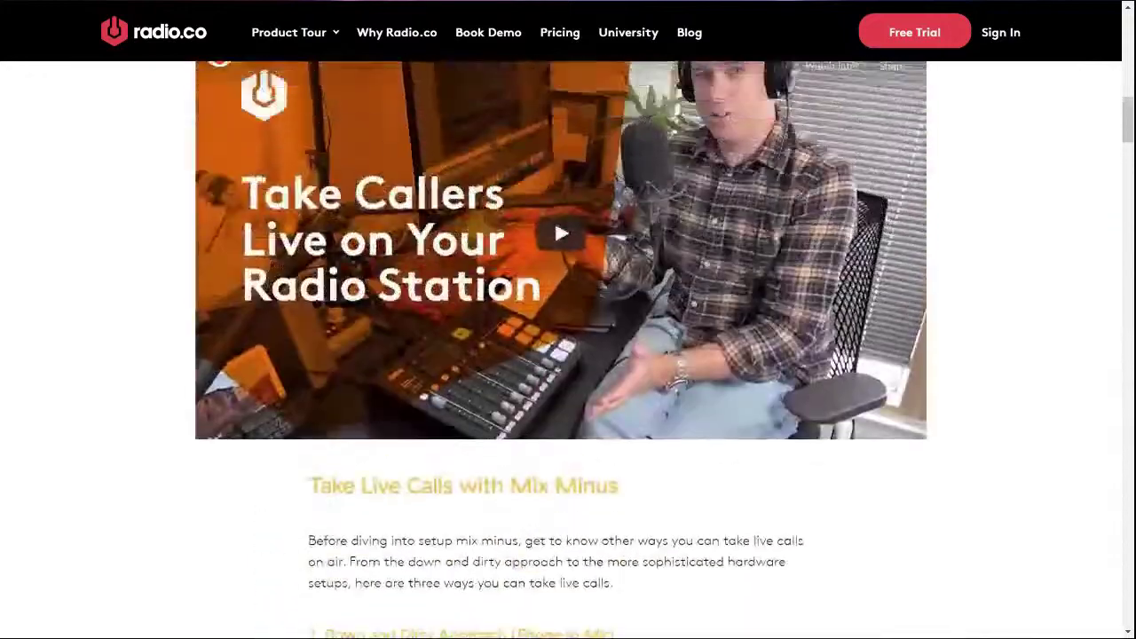
{"action": "scroll", "coordinate": [562, 350], "scroll_direction": "up", "scroll_amount": 9}
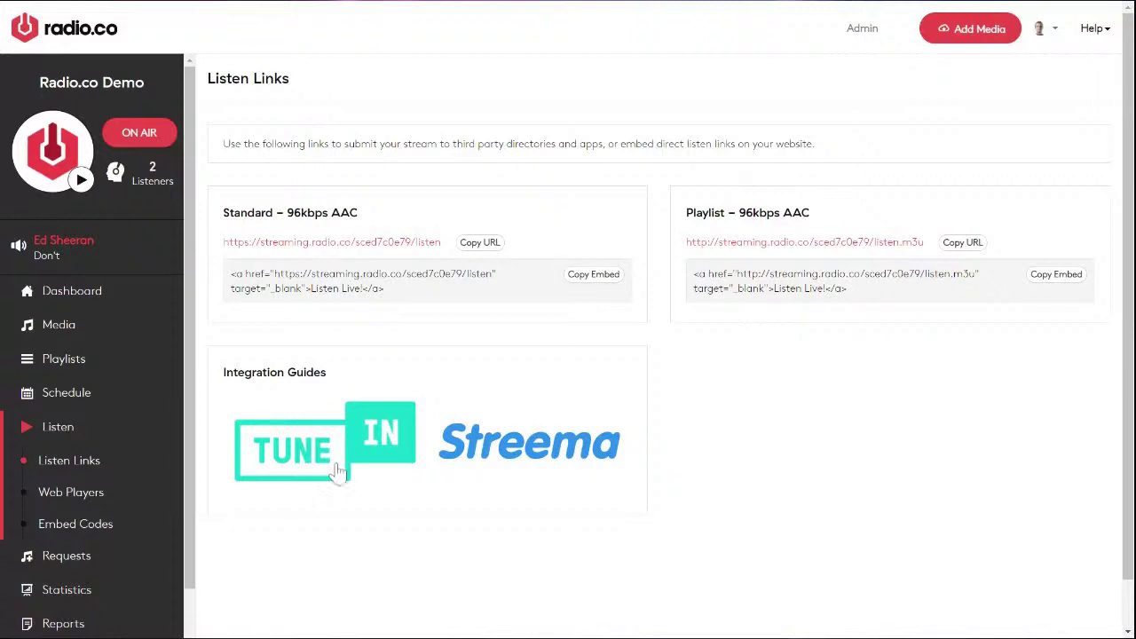
- Open the station's Web Players page and look over the different player designs and their edit, duplicate and embed options
{"action": "left_click", "coordinate": [51, 490]}
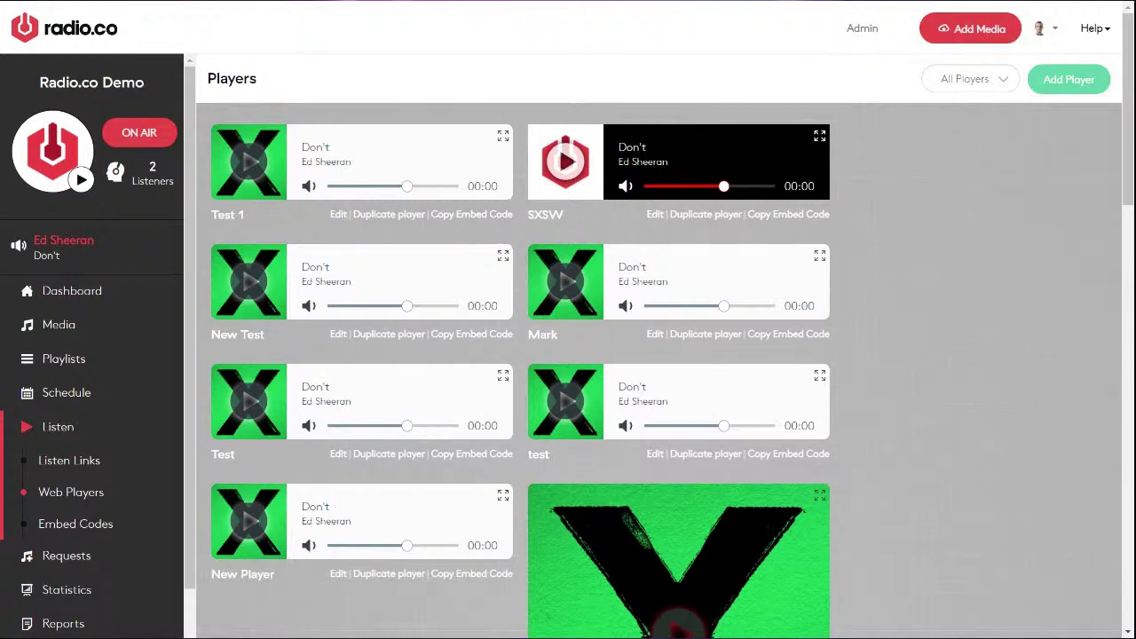
{"action": "scroll", "coordinate": [536, 376], "scroll_direction": "down", "scroll_amount": 4}
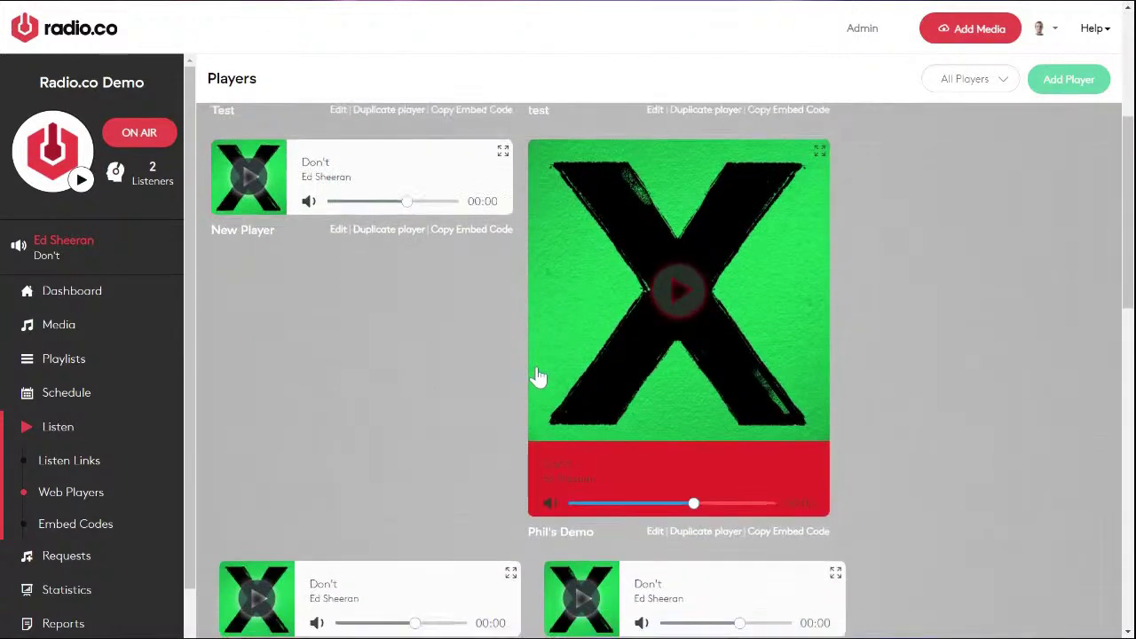
{"action": "scroll", "coordinate": [535, 375], "scroll_direction": "down", "scroll_amount": 1}
{"action": "left_click", "coordinate": [1068, 80]}
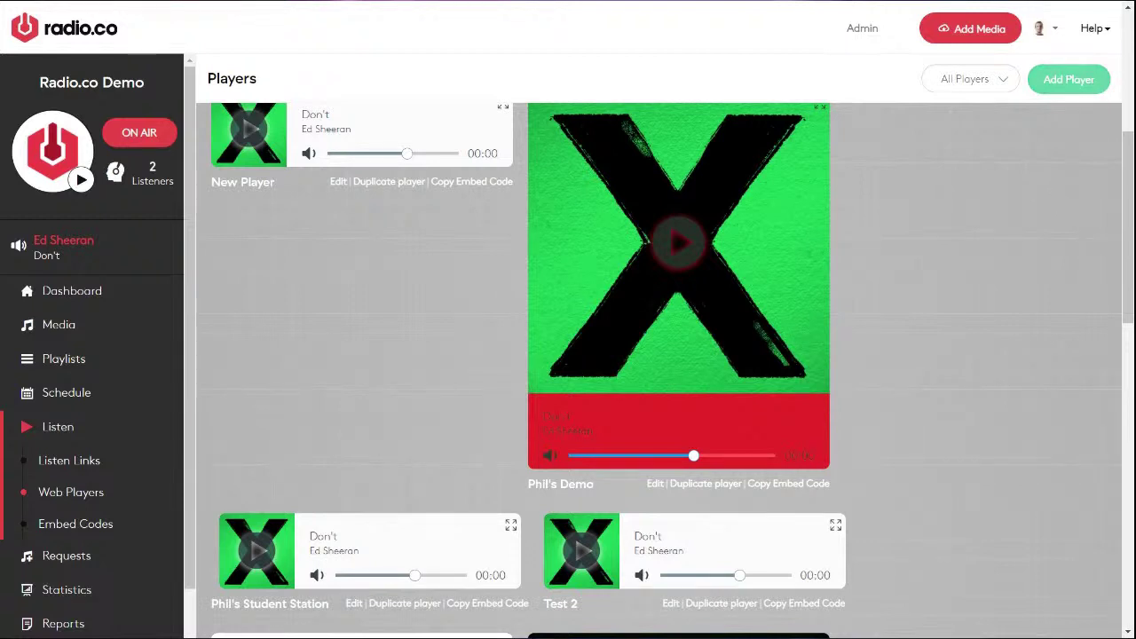
{"action": "scroll", "coordinate": [749, 368], "scroll_direction": "up", "scroll_amount": 1}
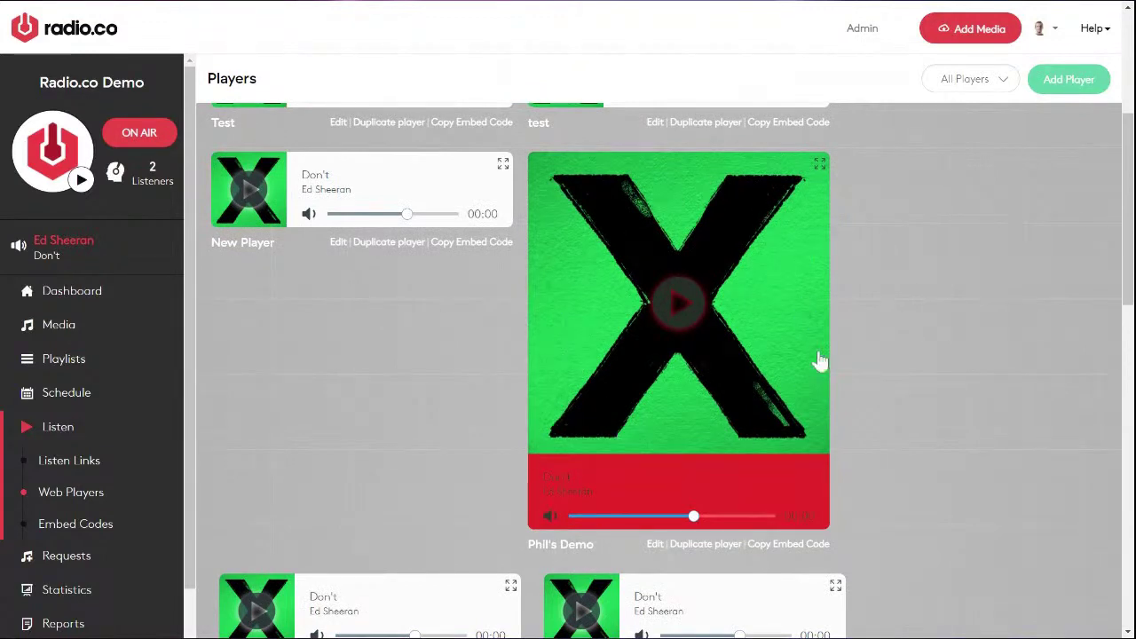
{"action": "scroll", "coordinate": [850, 360], "scroll_direction": "down", "scroll_amount": 5}
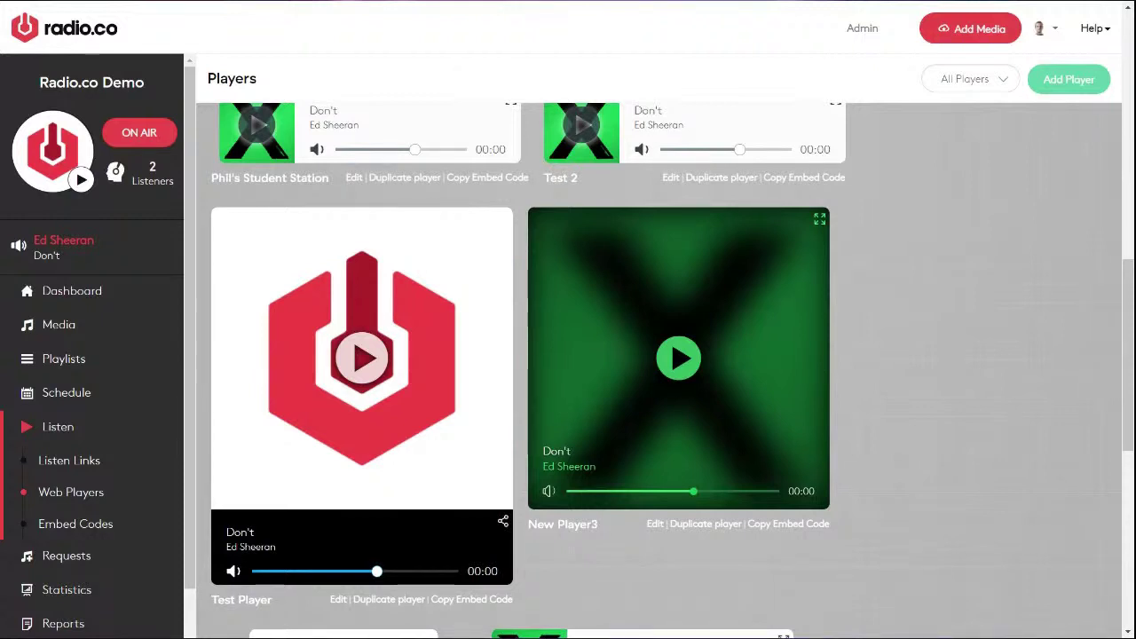
- Expand the Add Ons and review the iPhone App Builder's My iOS App and Look & Feel pages
{"action": "scroll", "coordinate": [107, 497], "scroll_direction": "down", "scroll_amount": 2}
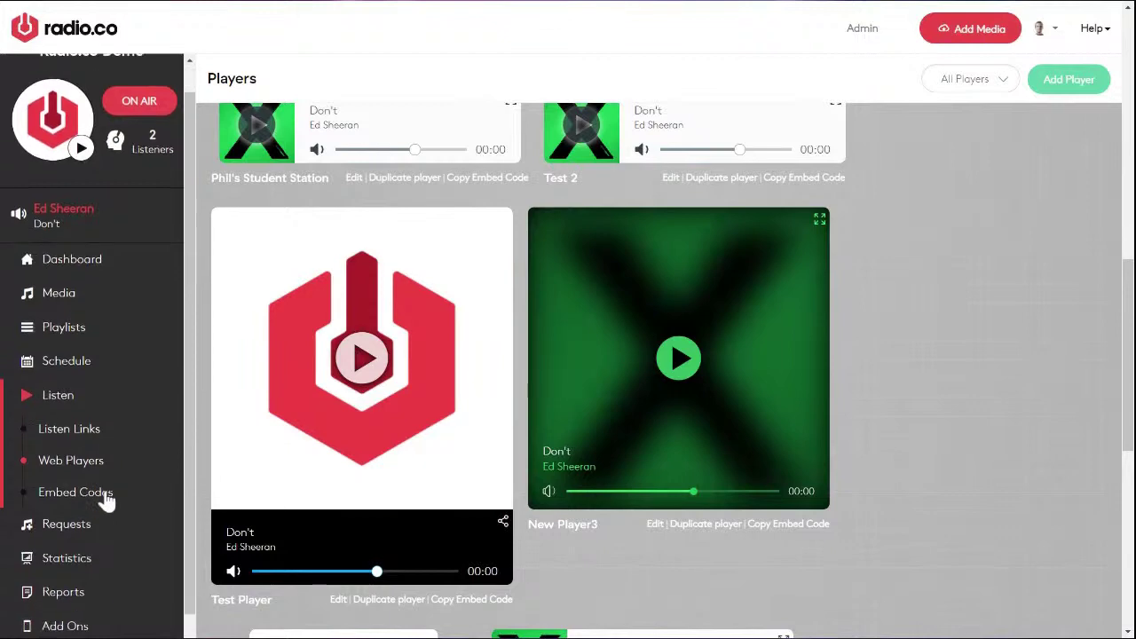
{"action": "left_click", "coordinate": [58, 550]}
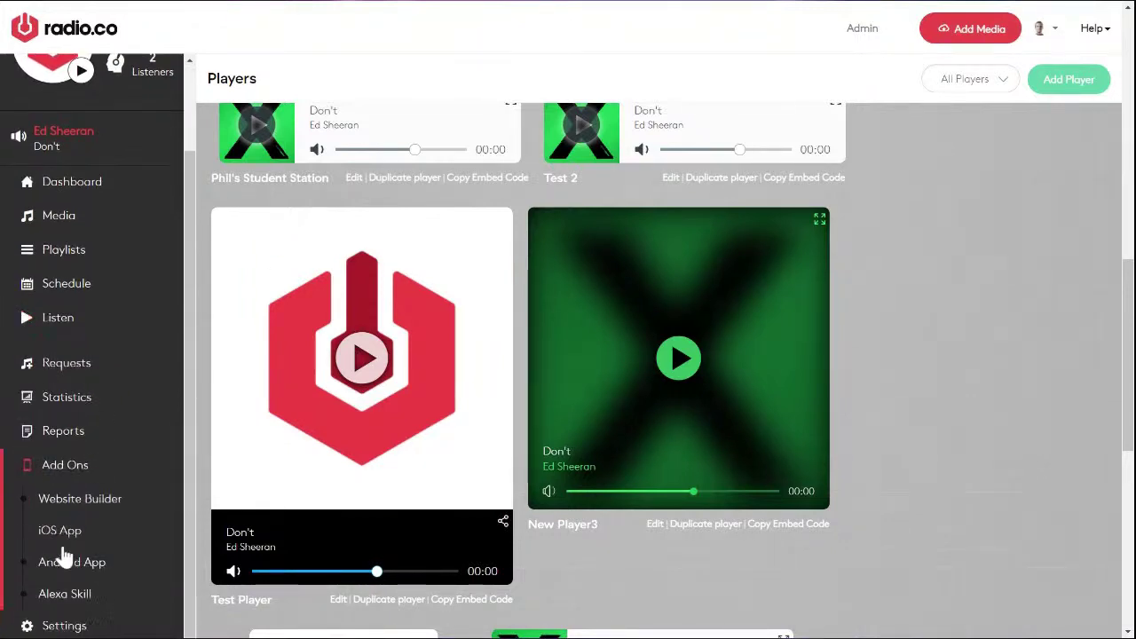
{"action": "scroll", "coordinate": [401, 314], "scroll_direction": "up", "scroll_amount": 2}
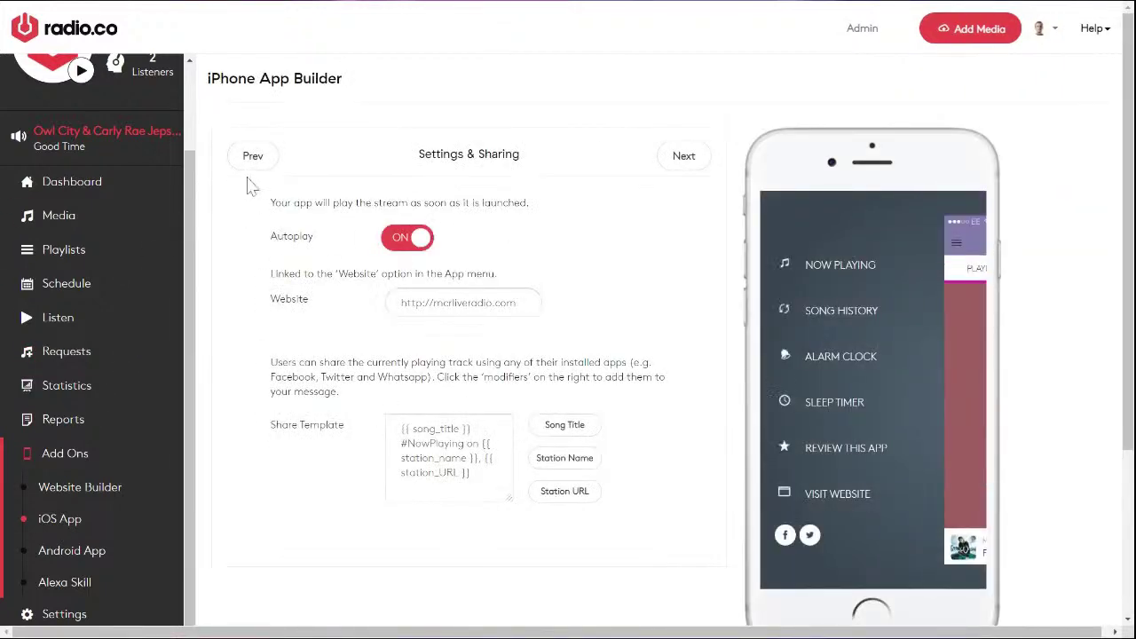
{"action": "left_click", "coordinate": [255, 161]}
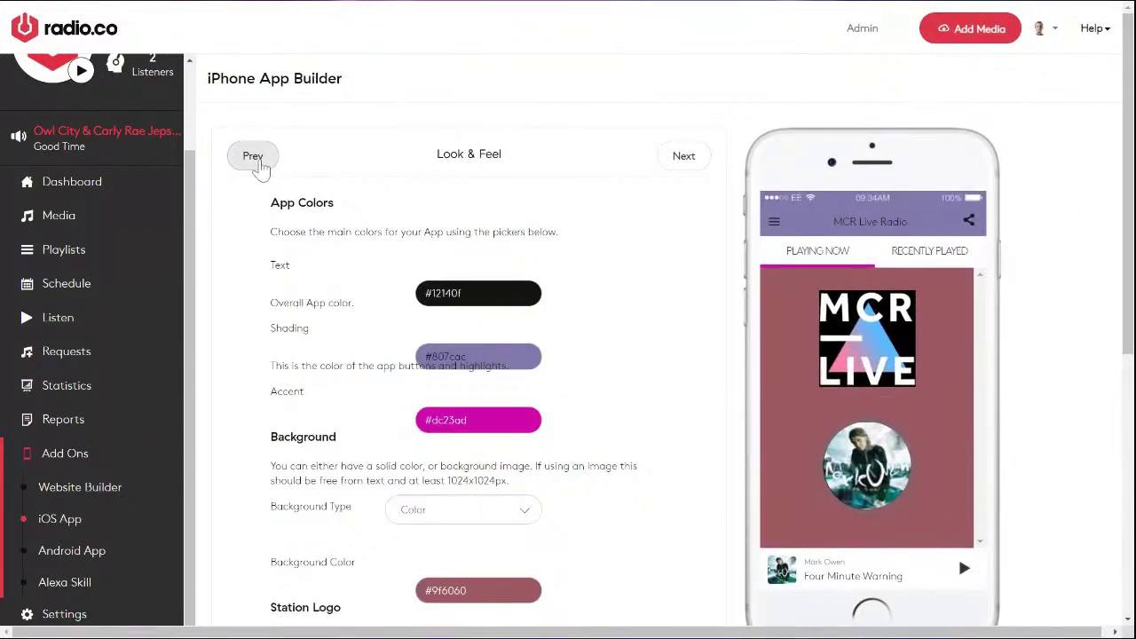
{"action": "left_click", "coordinate": [256, 162]}
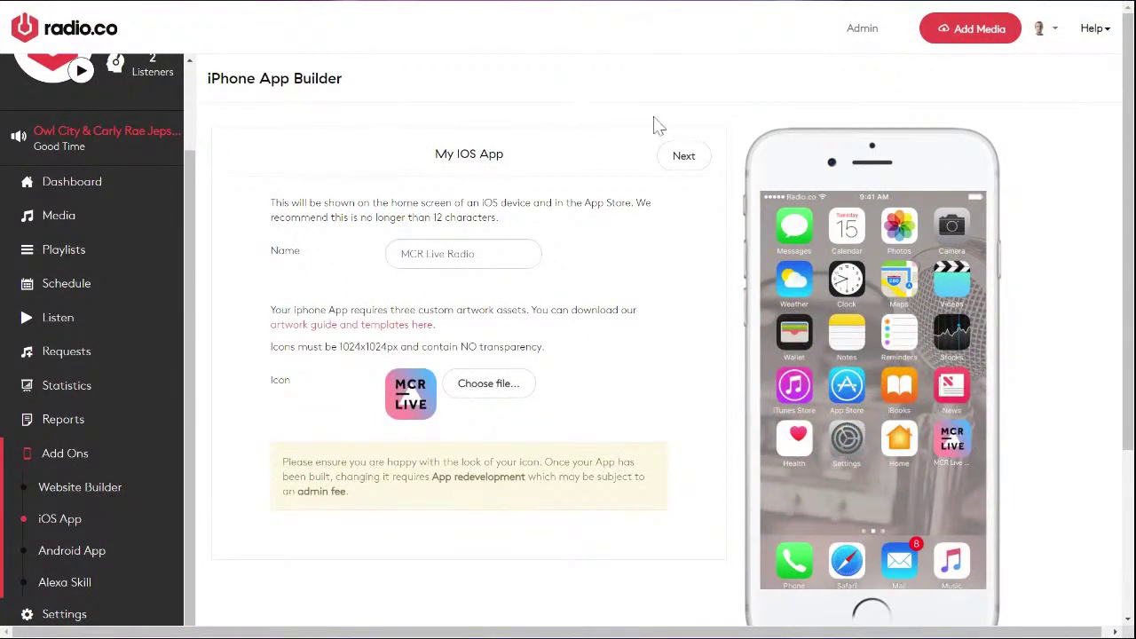
{"action": "left_click", "coordinate": [684, 156]}
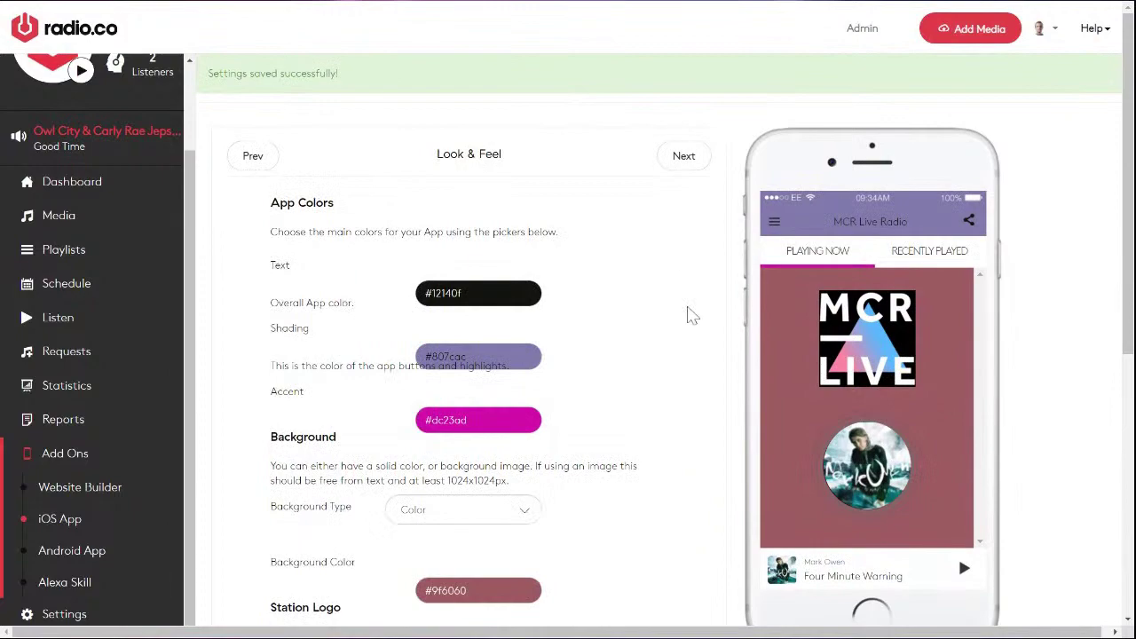
- Review the iPhone App Builder's Look & Feel and Settings & Sharing pages, and return to Look & Feel
{"action": "scroll", "coordinate": [693, 316], "scroll_direction": "down", "scroll_amount": 1}
{"action": "scroll", "coordinate": [693, 317], "scroll_direction": "down", "scroll_amount": 2}
{"action": "scroll", "coordinate": [689, 314], "scroll_direction": "up", "scroll_amount": 3}
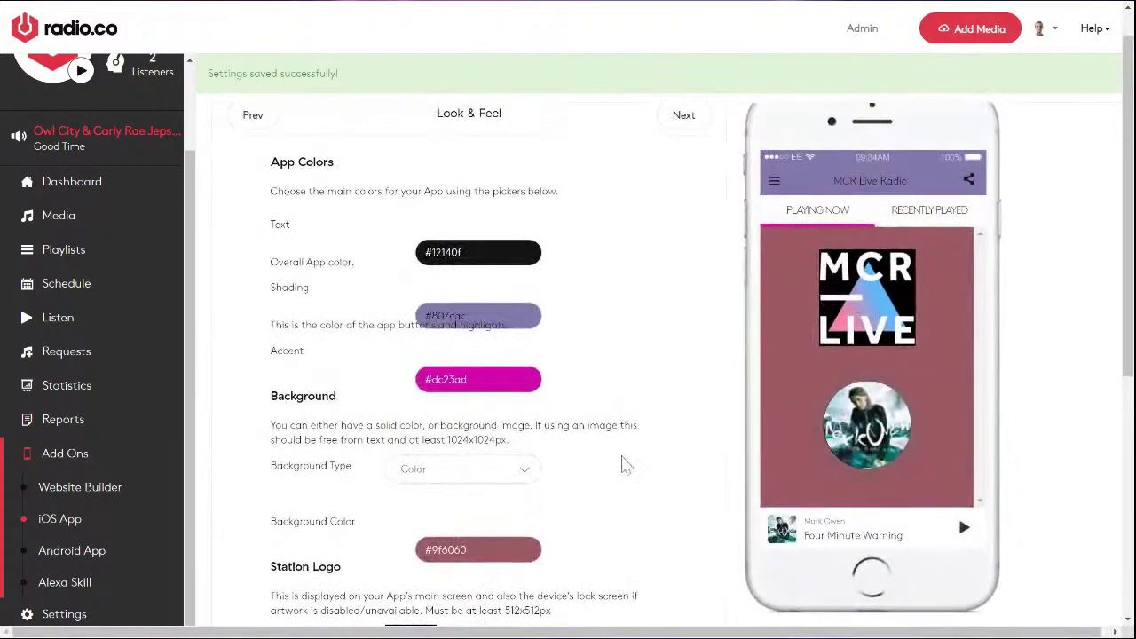
{"action": "scroll", "coordinate": [624, 465], "scroll_direction": "down", "scroll_amount": 3}
{"action": "scroll", "coordinate": [675, 289], "scroll_direction": "up", "scroll_amount": 3}
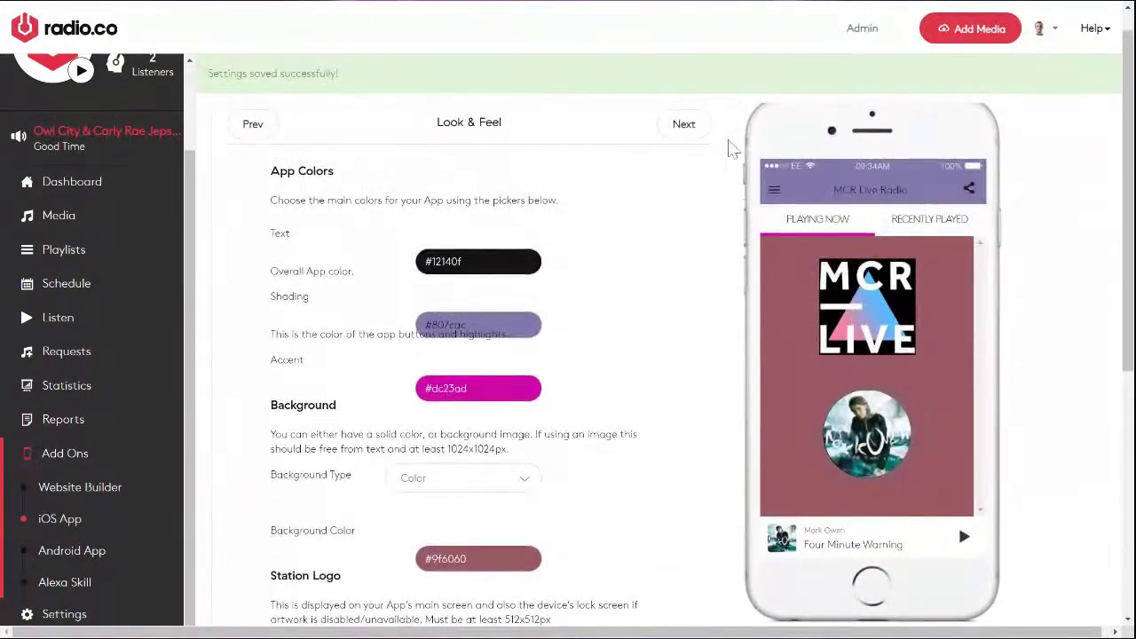
{"action": "left_click", "coordinate": [685, 138]}
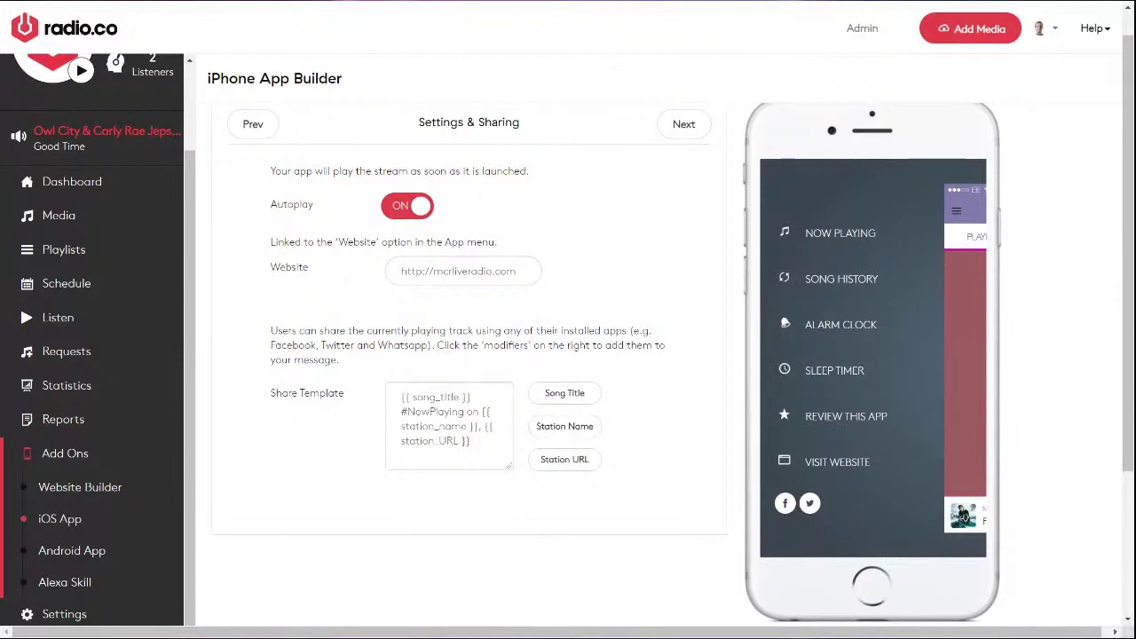
{"action": "left_click", "coordinate": [257, 125]}
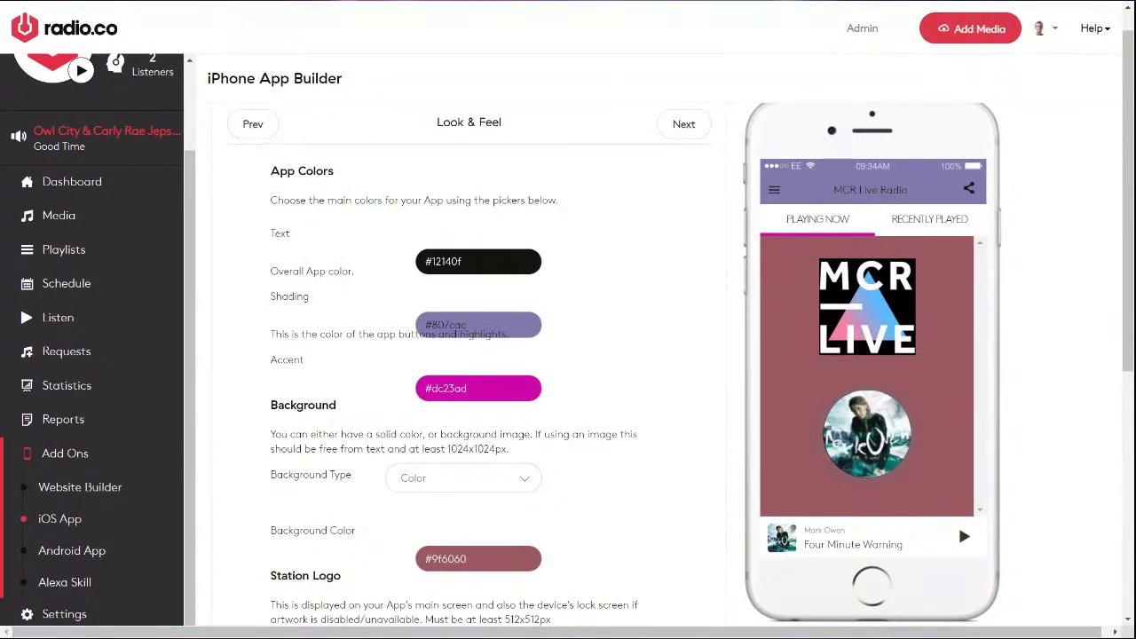
- Open the station's request widgets, review the BGN widget's embed code, settings and preview, and return to the Requests Manager
{"action": "left_click", "coordinate": [52, 359]}
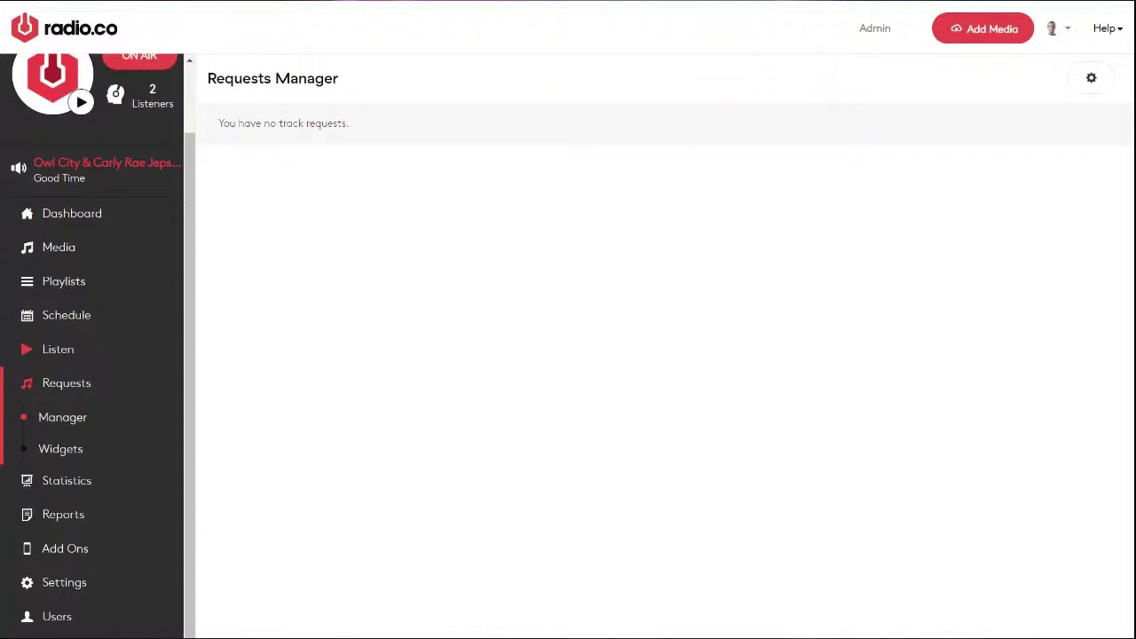
{"action": "left_click", "coordinate": [67, 454]}
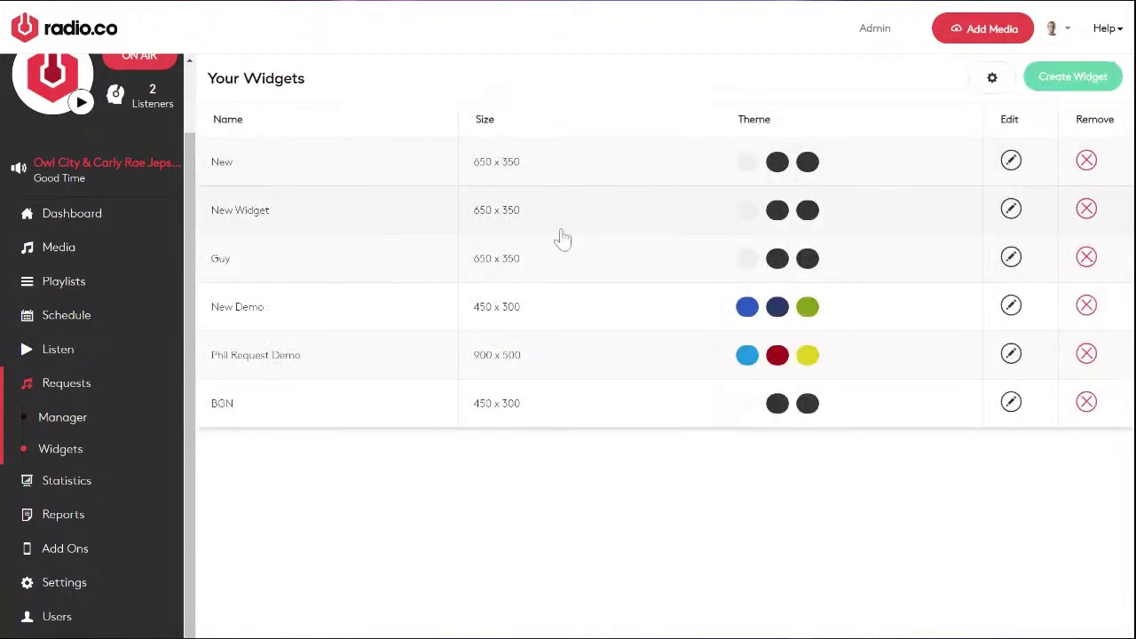
{"action": "left_click", "coordinate": [1012, 403]}
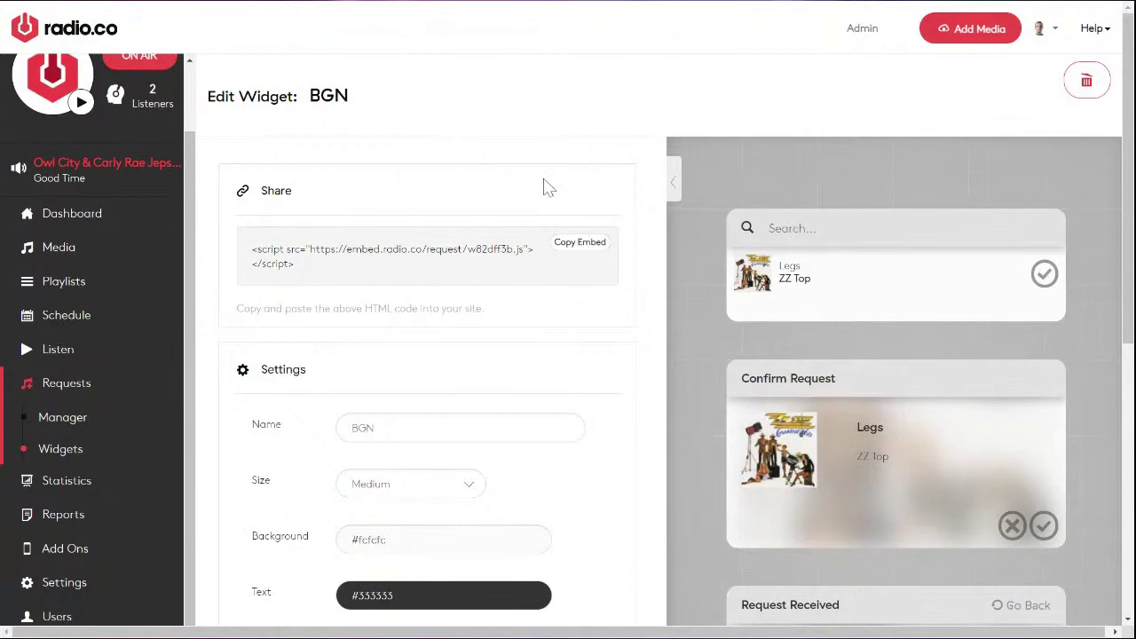
{"action": "scroll", "coordinate": [548, 187], "scroll_direction": "down", "scroll_amount": 1}
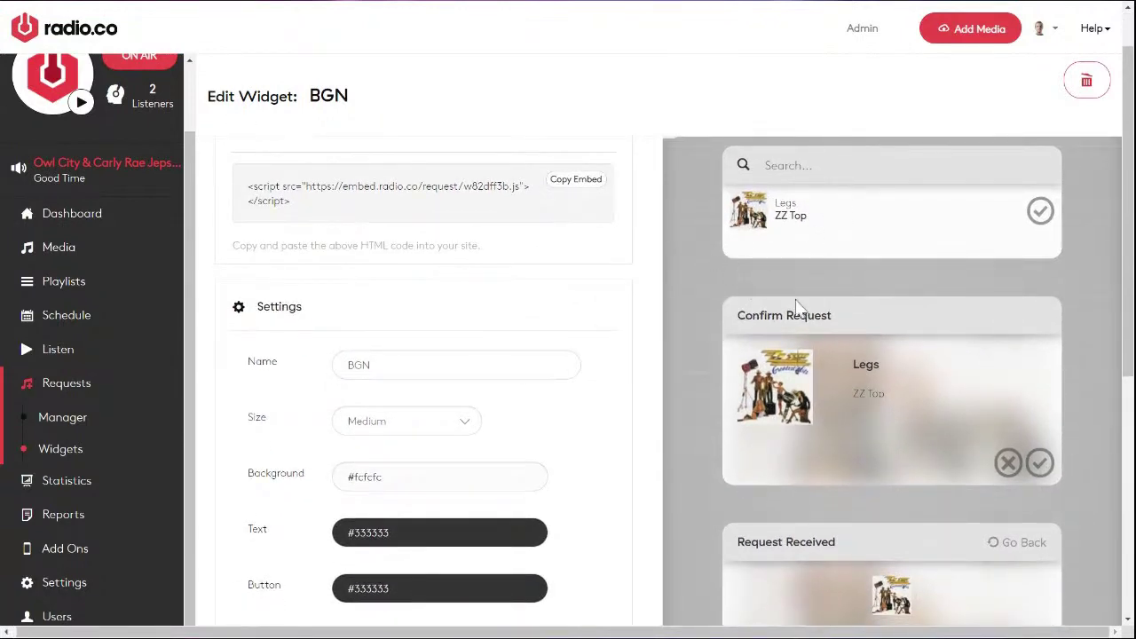
{"action": "scroll", "coordinate": [646, 394], "scroll_direction": "down", "scroll_amount": 2}
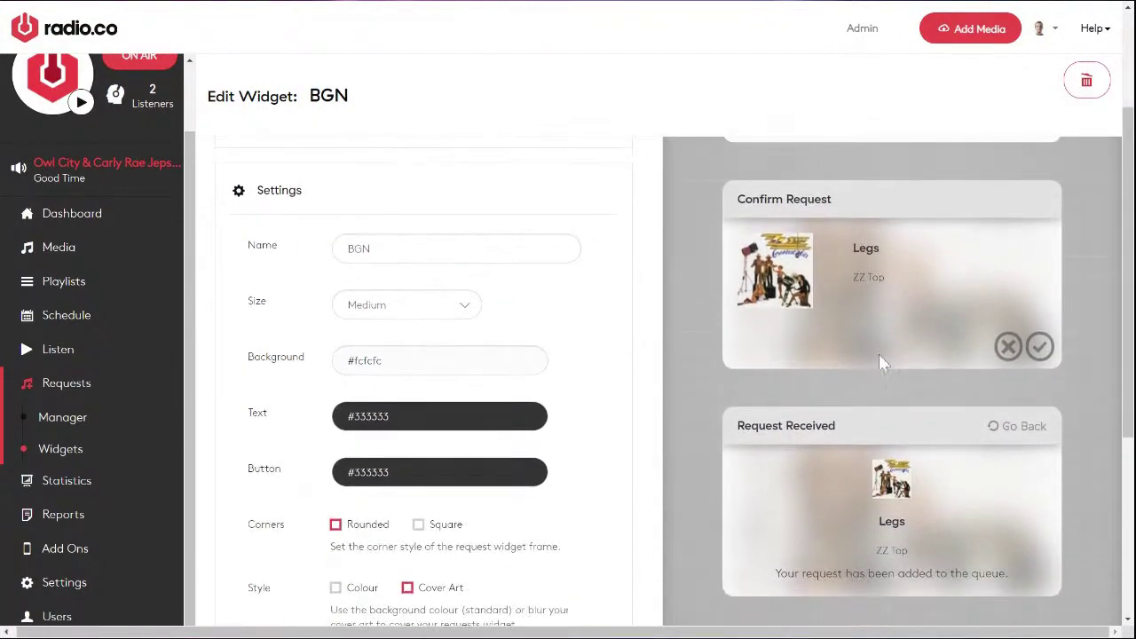
{"action": "scroll", "coordinate": [730, 538], "scroll_direction": "down", "scroll_amount": 3}
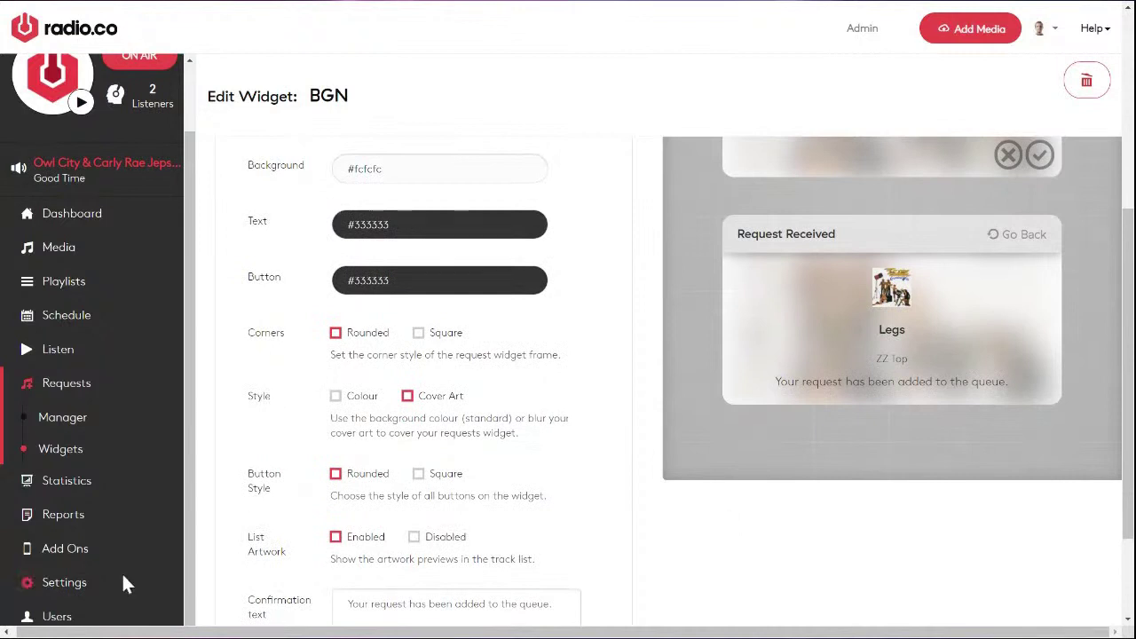
{"action": "left_click", "coordinate": [62, 419]}
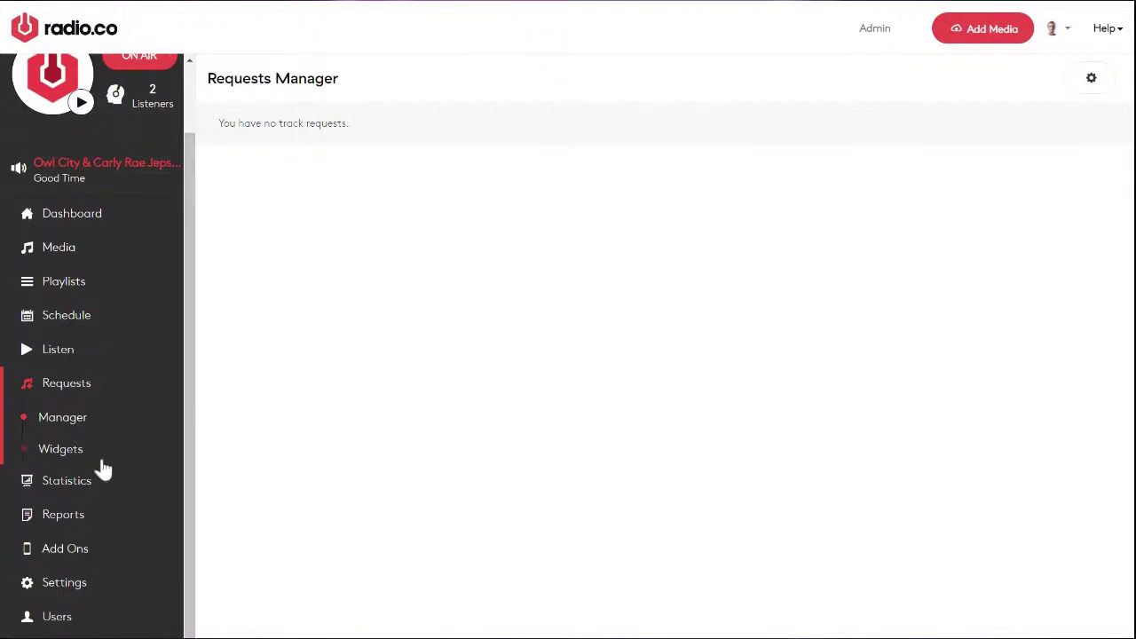
- Look over the station's Overview statistics, including top countries, clients and platforms, and the Real Time and Historical statistics
{"action": "left_click", "coordinate": [77, 495]}
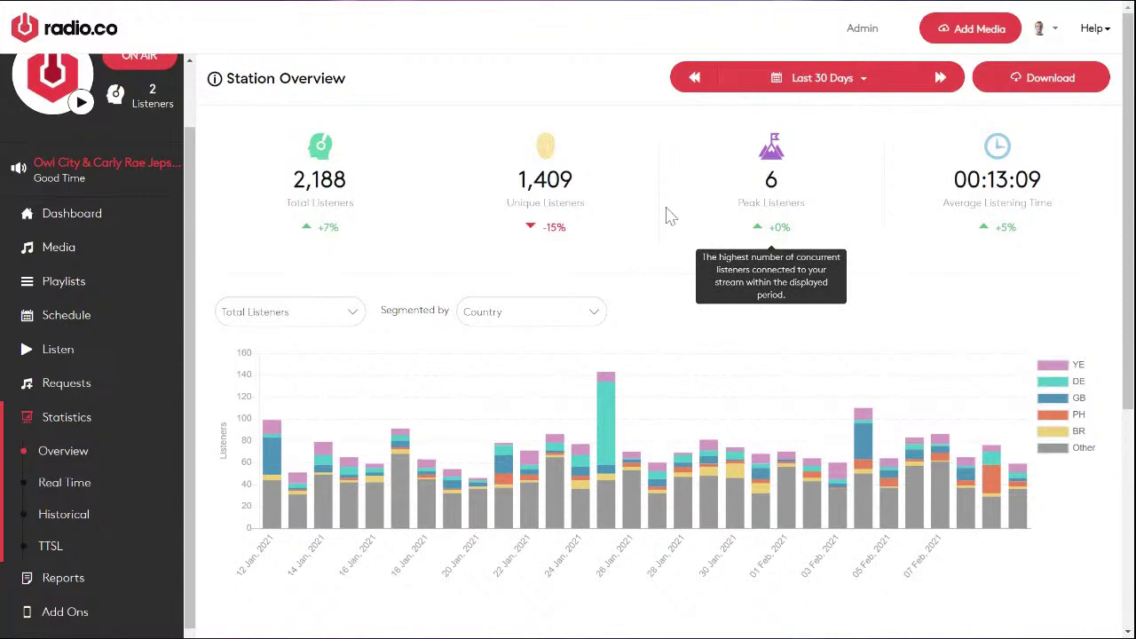
{"action": "scroll", "coordinate": [657, 220], "scroll_direction": "down", "scroll_amount": 3}
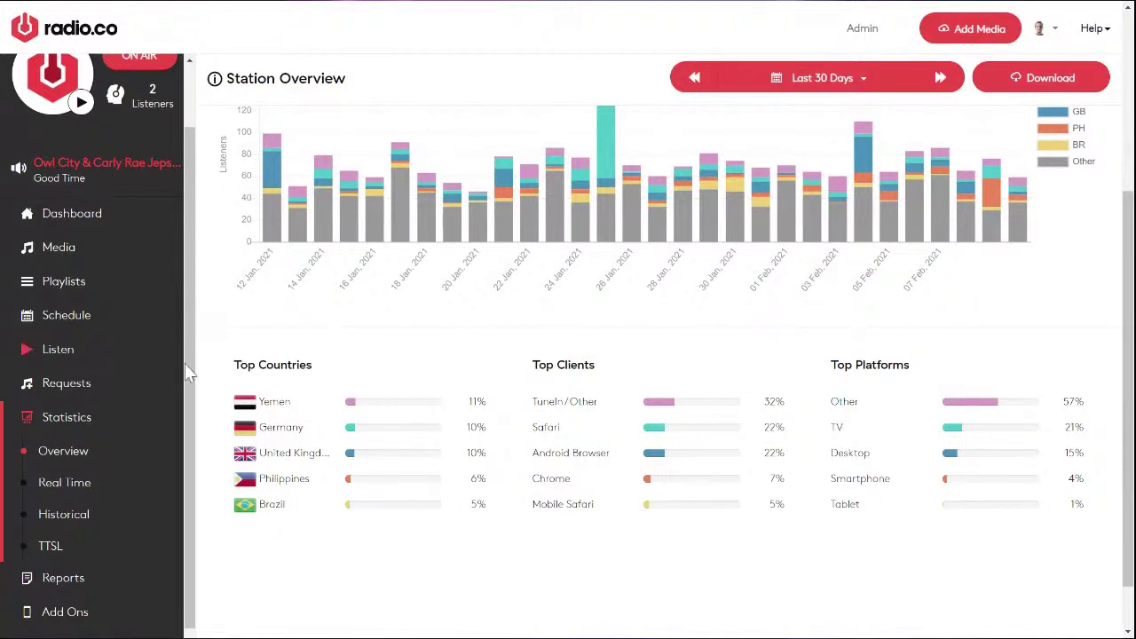
{"action": "left_click", "coordinate": [86, 484]}
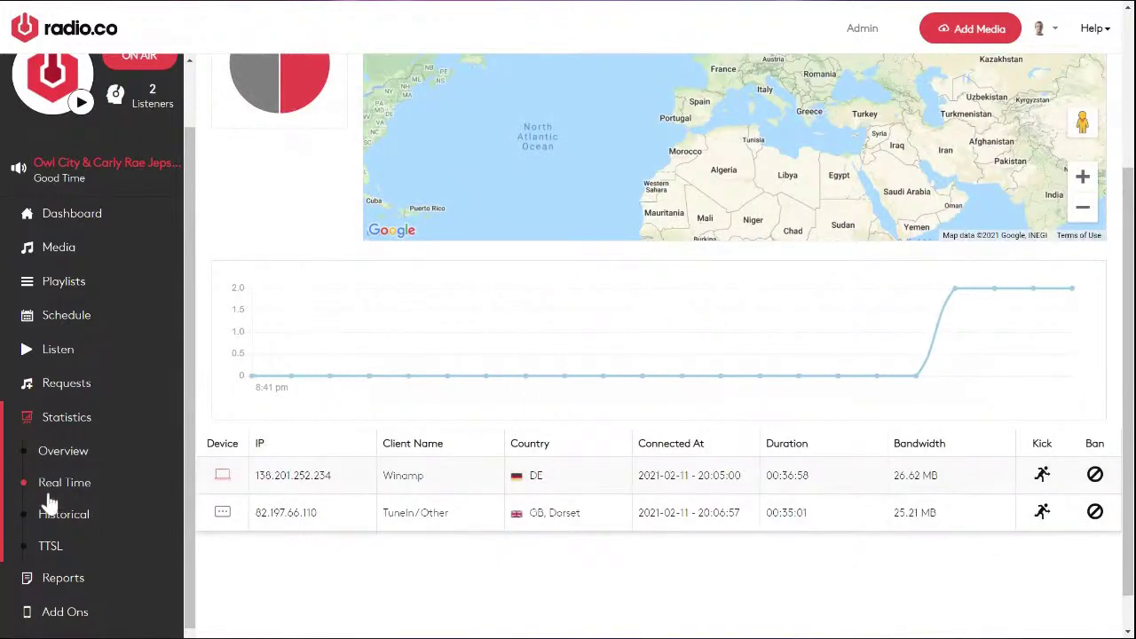
{"action": "scroll", "coordinate": [45, 497], "scroll_direction": "down", "scroll_amount": 1}
{"action": "left_click", "coordinate": [49, 524]}
- View the Recently Played and Track Summary reports and the TTSL listening-time statistics
{"action": "left_click", "coordinate": [50, 520]}
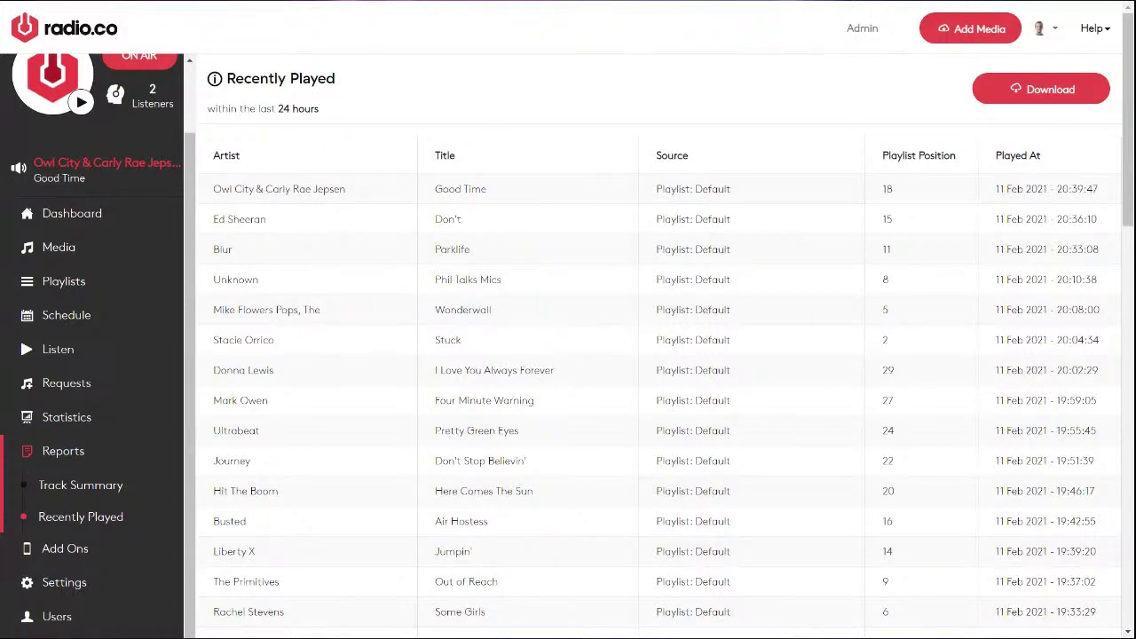
{"action": "left_click", "coordinate": [121, 493]}
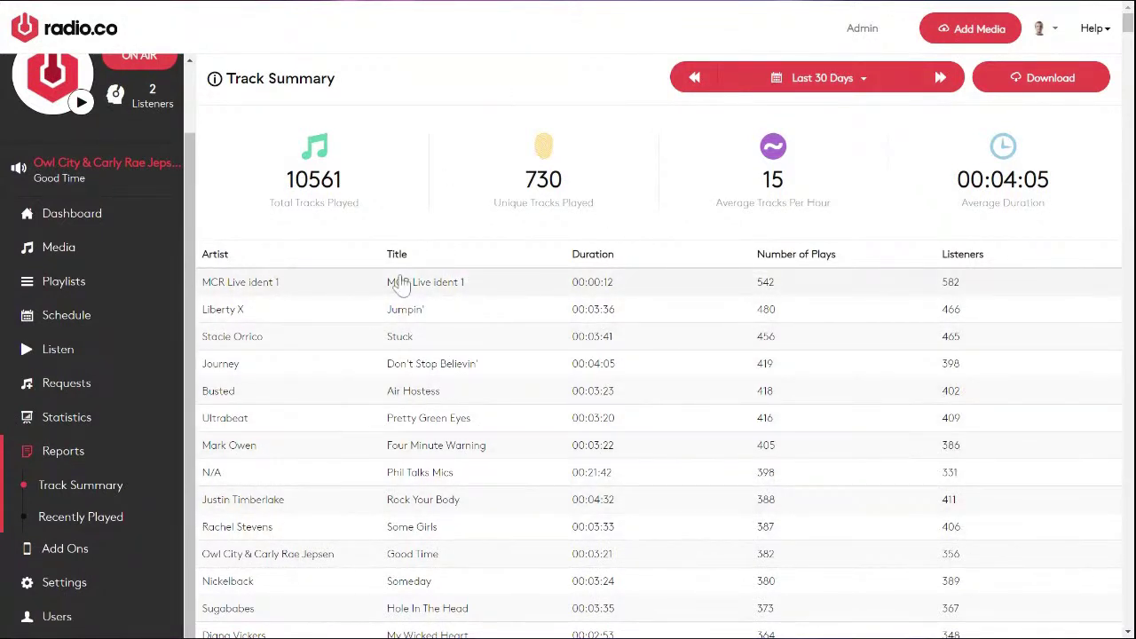
{"action": "left_click", "coordinate": [67, 429]}
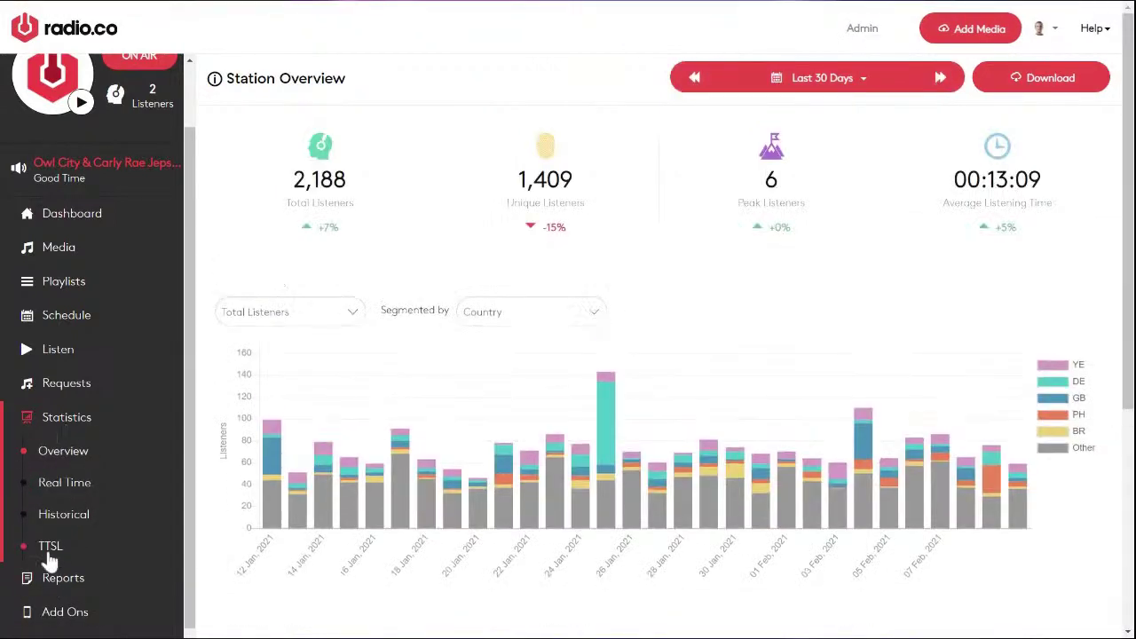
{"action": "left_click", "coordinate": [44, 548]}
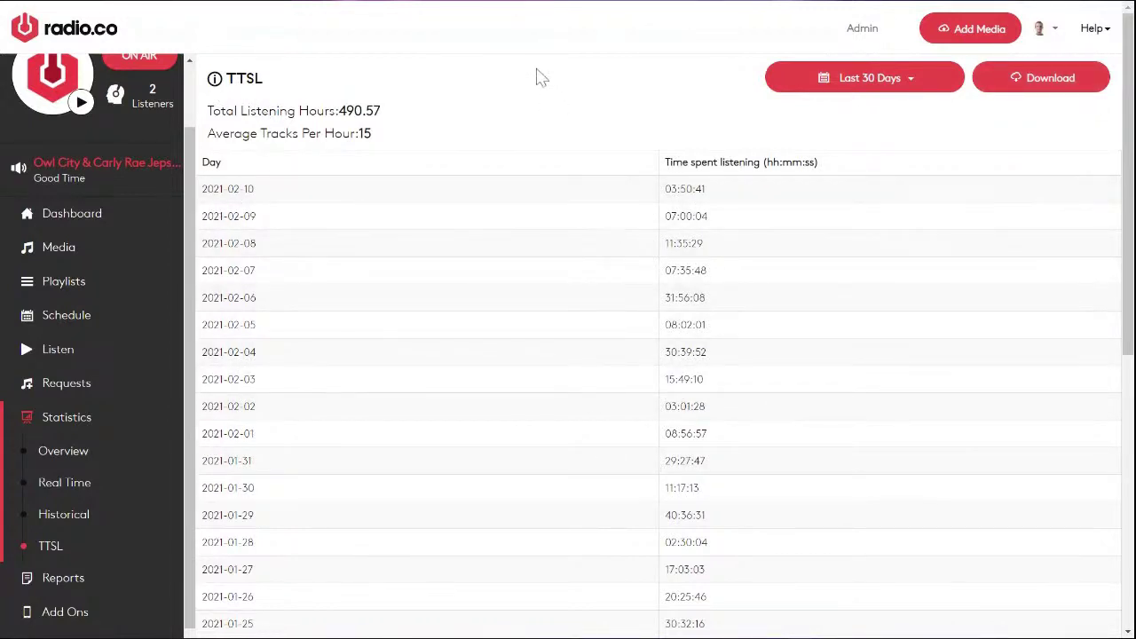
{"action": "scroll", "coordinate": [99, 451], "scroll_direction": "down", "scroll_amount": 2}
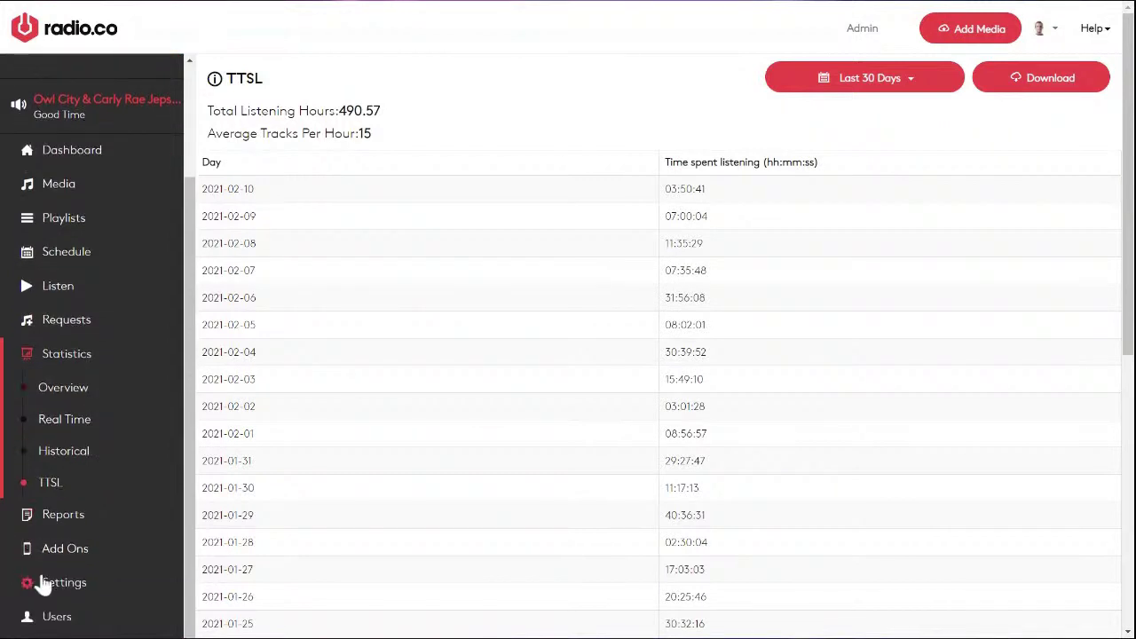
- Open the station's Broadcast settings and try a 5-second default crossfade, returning the length to 3 seconds
{"action": "left_click", "coordinate": [60, 586]}
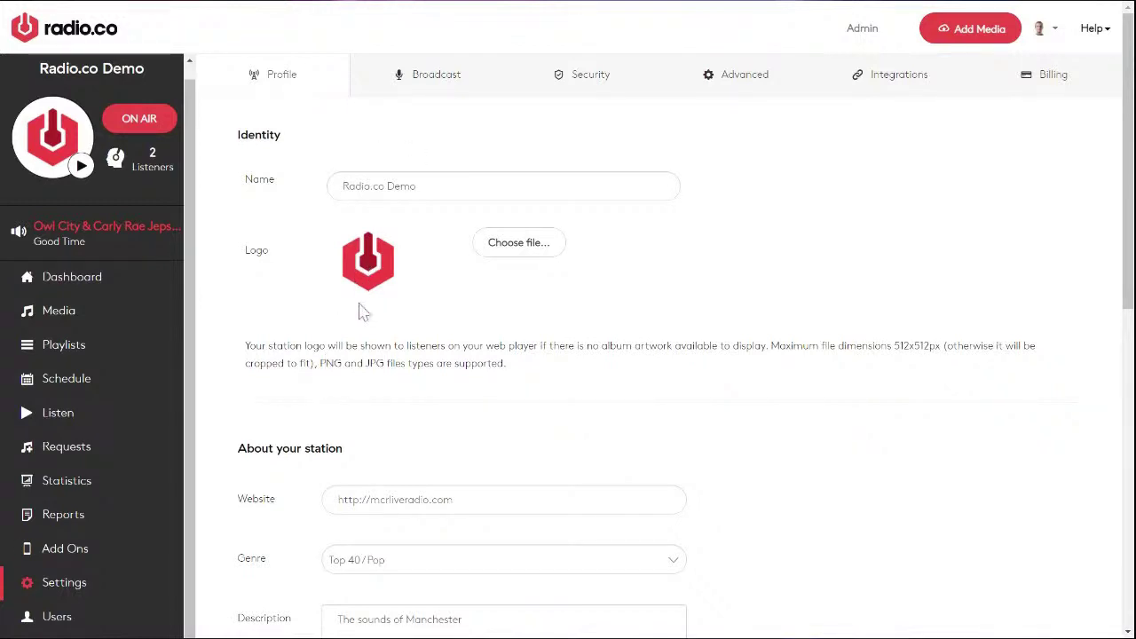
{"action": "left_click", "coordinate": [432, 93]}
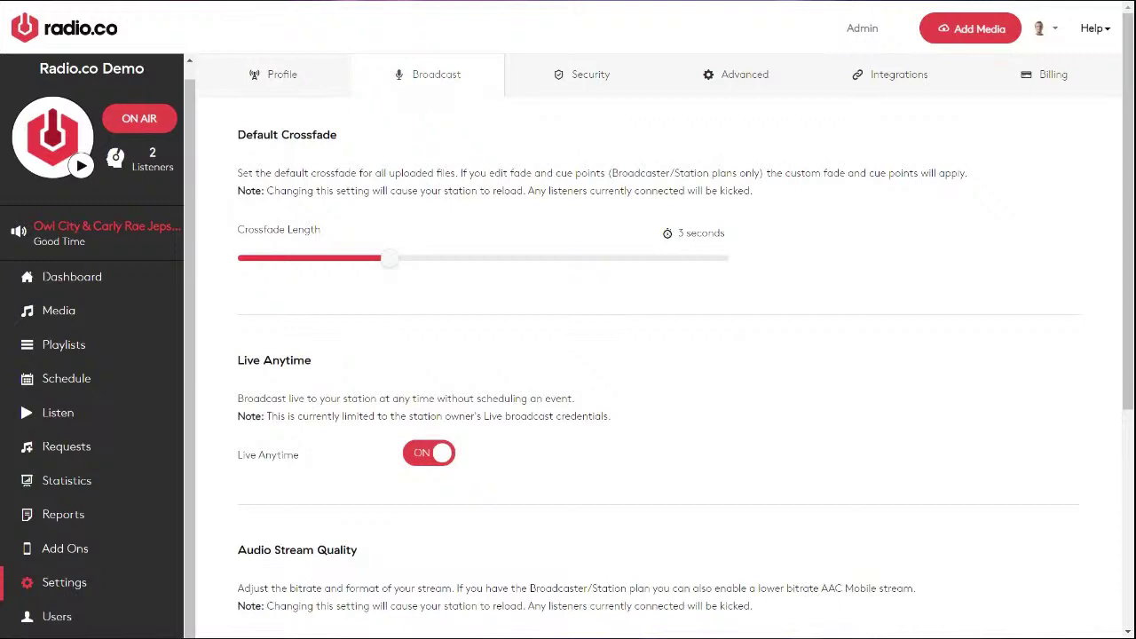
{"action": "mouse_move", "coordinate": [391, 265]}
{"action": "left_mouse_down"}
{"action": "mouse_move", "coordinate": [689, 271]}
{"action": "mouse_move", "coordinate": [400, 292]}
{"action": "mouse_move", "coordinate": [274, 282]}
{"action": "mouse_move", "coordinate": [472, 266]}
{"action": "mouse_move", "coordinate": [388, 266]}
{"action": "left_mouse_up"}
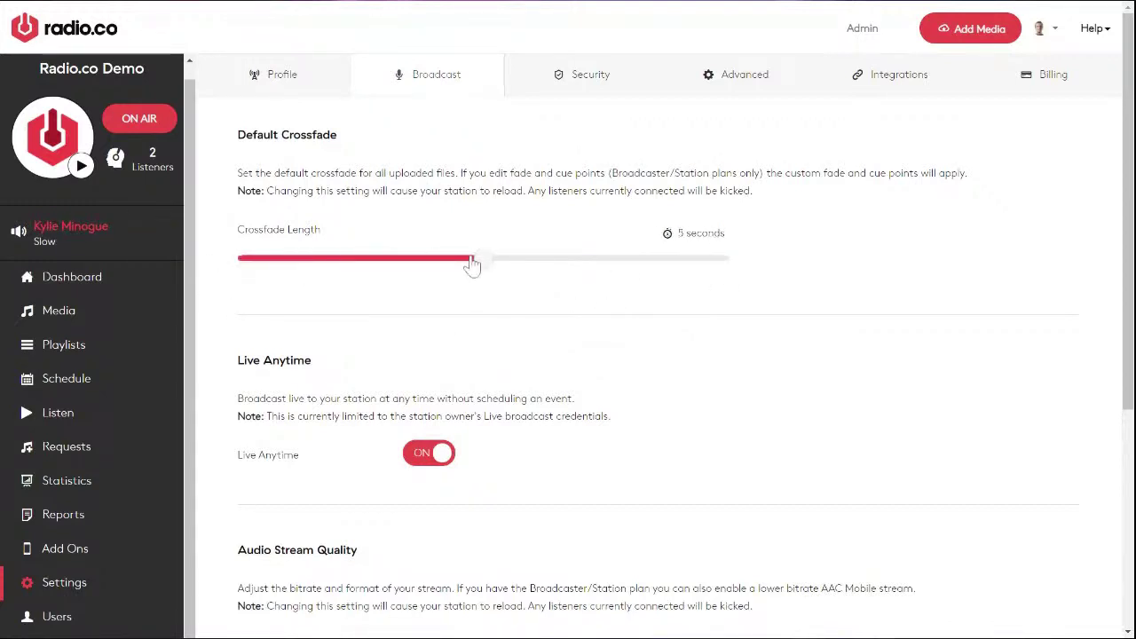
- Raise the audio stream's sound quality to CD (192kbps) in the Broadcast settings
{"action": "scroll", "coordinate": [482, 346], "scroll_direction": "down", "scroll_amount": 1}
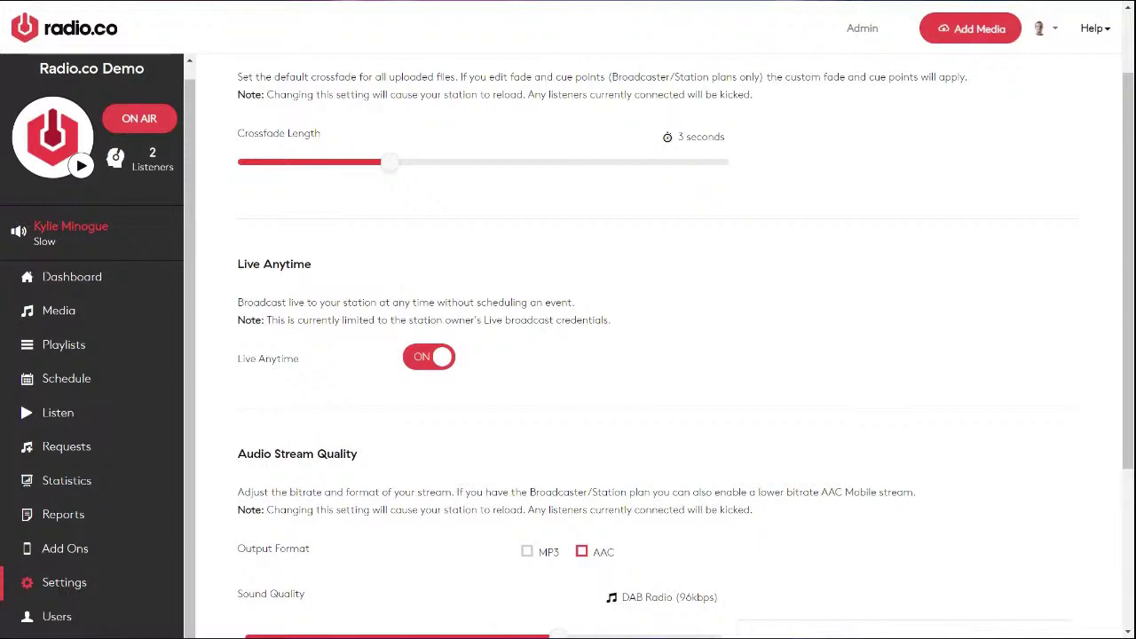
{"action": "scroll", "coordinate": [657, 356], "scroll_direction": "down", "scroll_amount": 2}
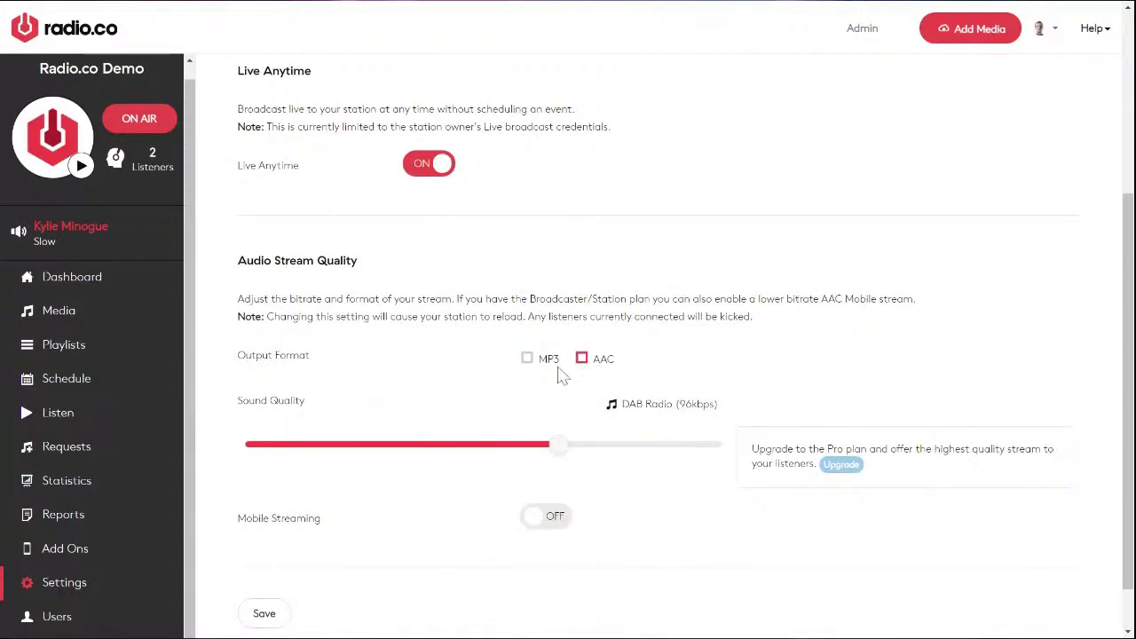
{"action": "left_click_drag", "start_coordinate": [561, 457], "coordinate": [721, 451]}
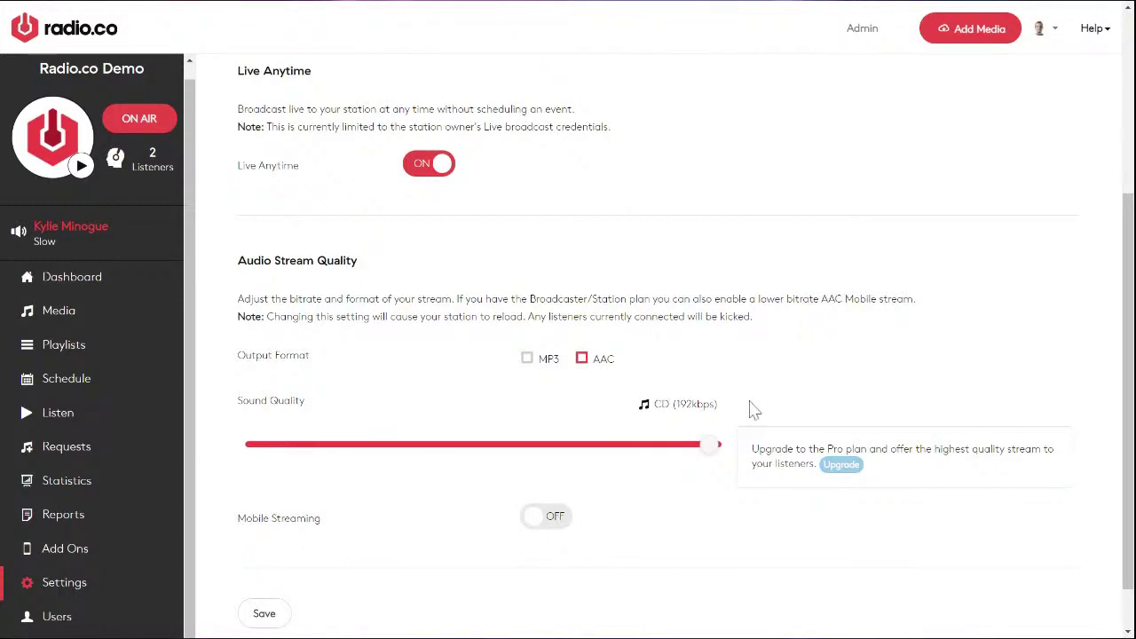
{"action": "scroll", "coordinate": [685, 101], "scroll_direction": "up", "scroll_amount": 4}
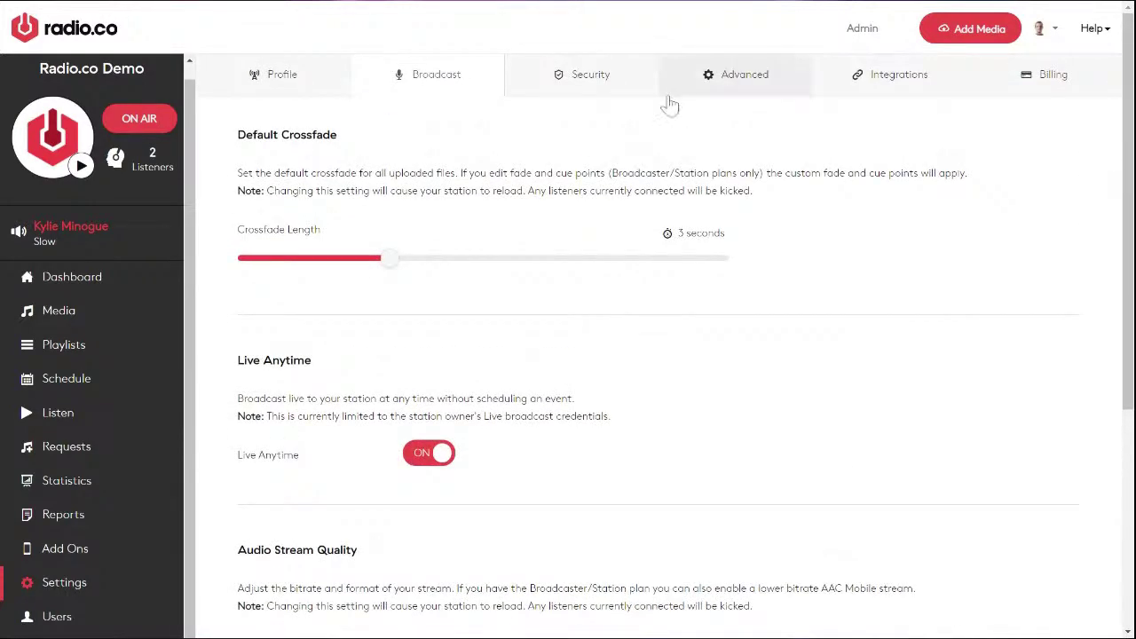
- Review the station's Advanced settings, including the request rules and the album and artist separation rules
{"action": "left_click", "coordinate": [751, 86]}
{"action": "scroll", "coordinate": [775, 304], "scroll_direction": "down", "scroll_amount": 15}
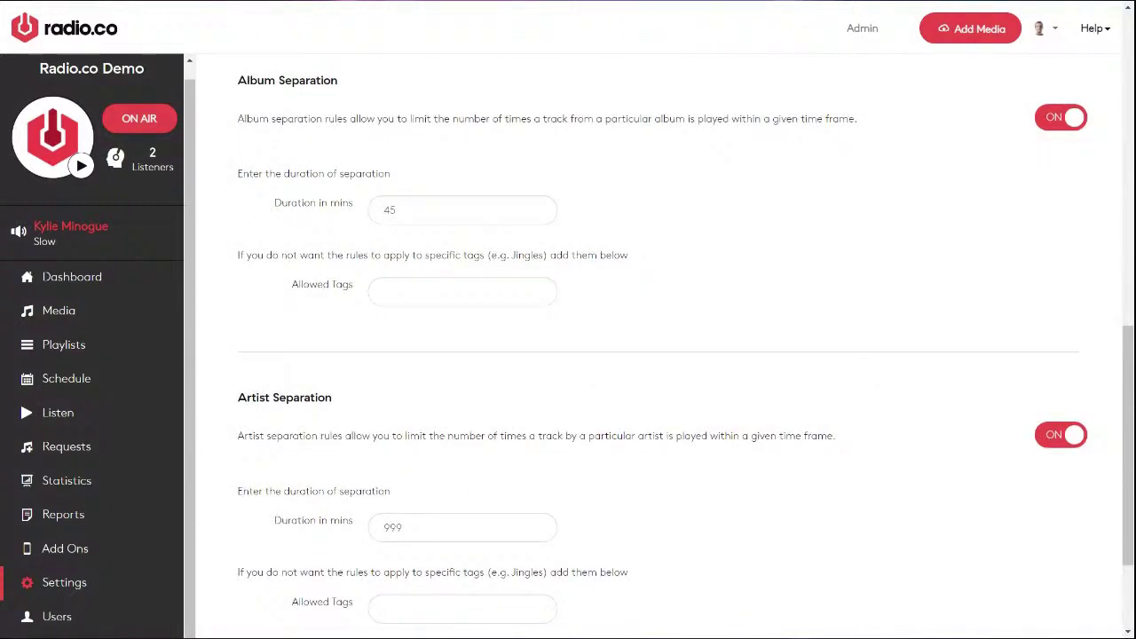
{"action": "scroll", "coordinate": [617, 338], "scroll_direction": "down", "scroll_amount": 1}
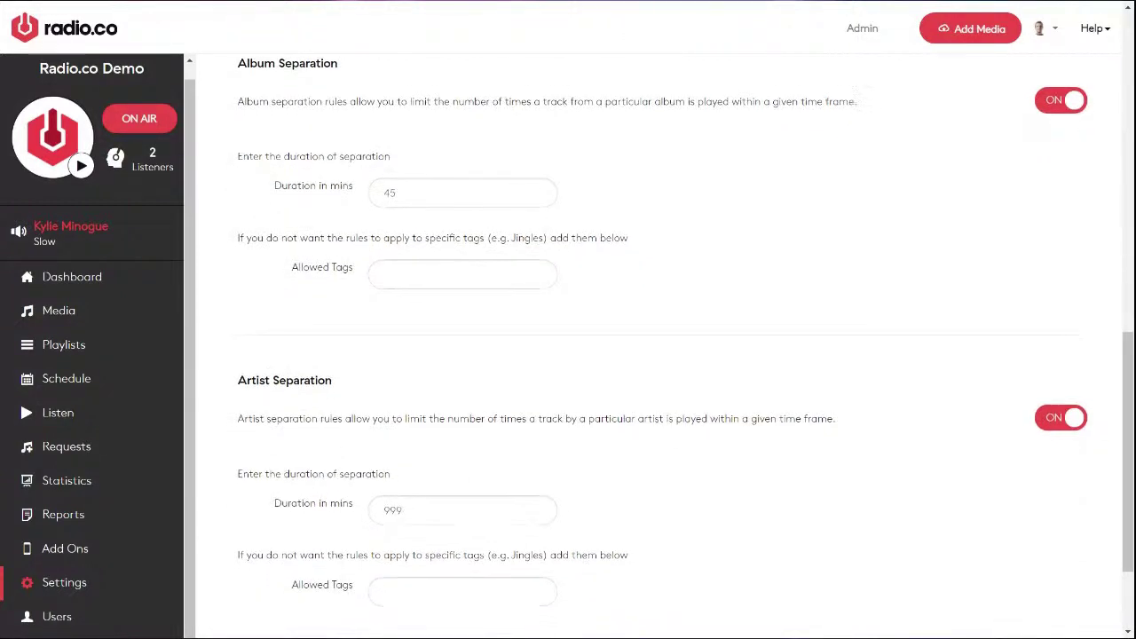
{"action": "scroll", "coordinate": [265, 533], "scroll_direction": "down", "scroll_amount": 3}
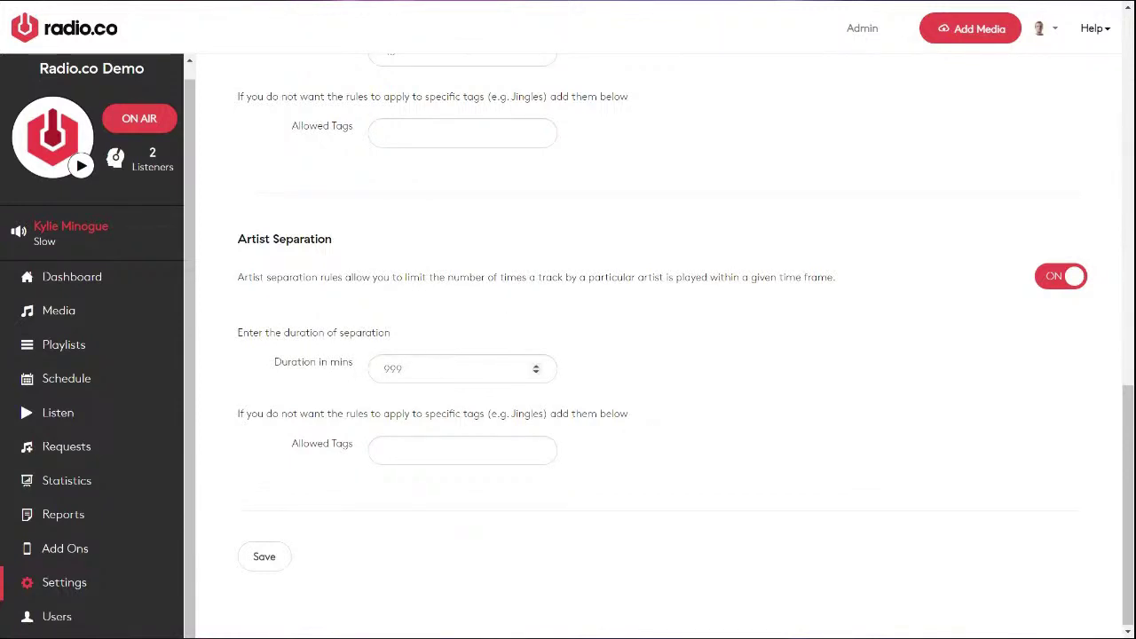
{"action": "scroll", "coordinate": [617, 222], "scroll_direction": "up", "scroll_amount": 4}
{"action": "scroll", "coordinate": [617, 222], "scroll_direction": "up", "scroll_amount": 7}
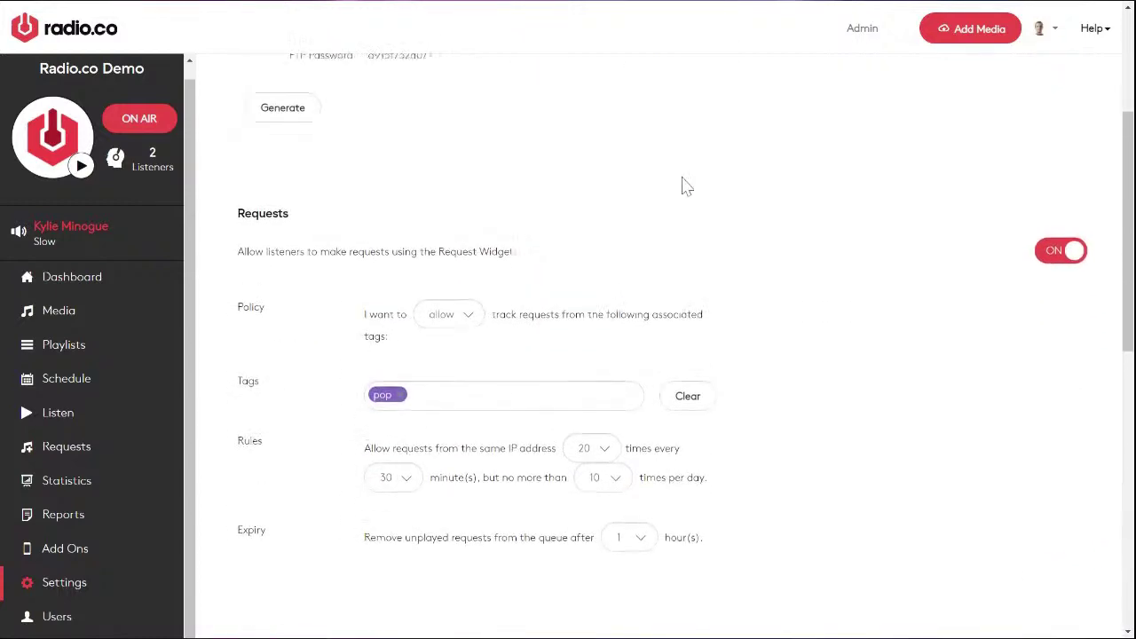
- Review the station's available integrations, including Podcast.co, Zapier, Mixcloud, Twitter and TuneIn
{"action": "left_click", "coordinate": [885, 92]}
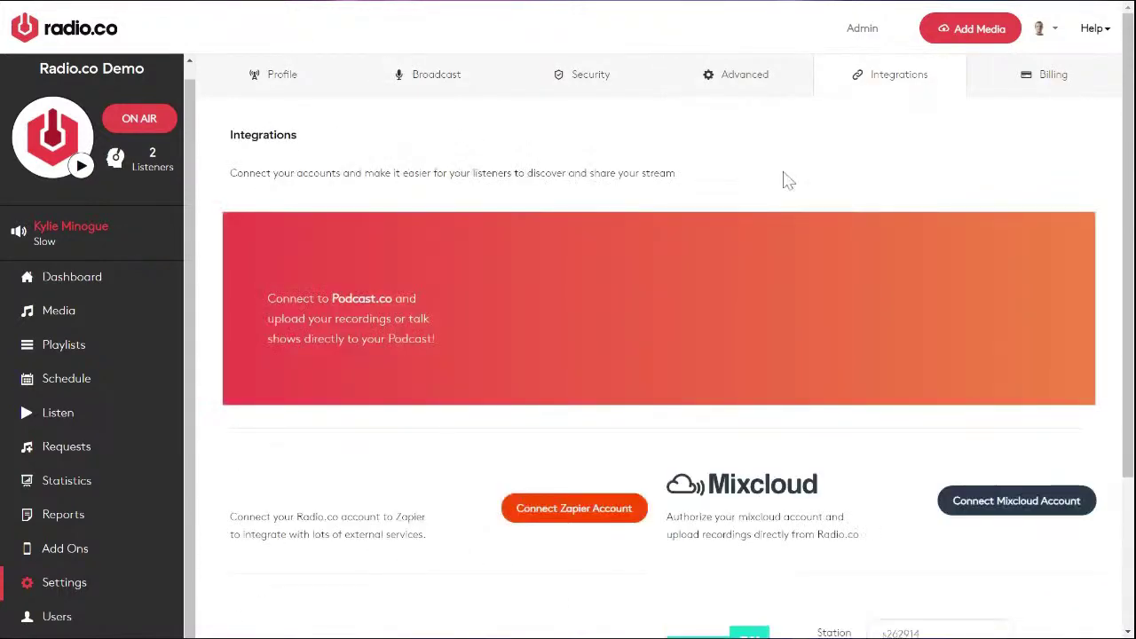
{"action": "scroll", "coordinate": [441, 407], "scroll_direction": "down", "scroll_amount": 2}
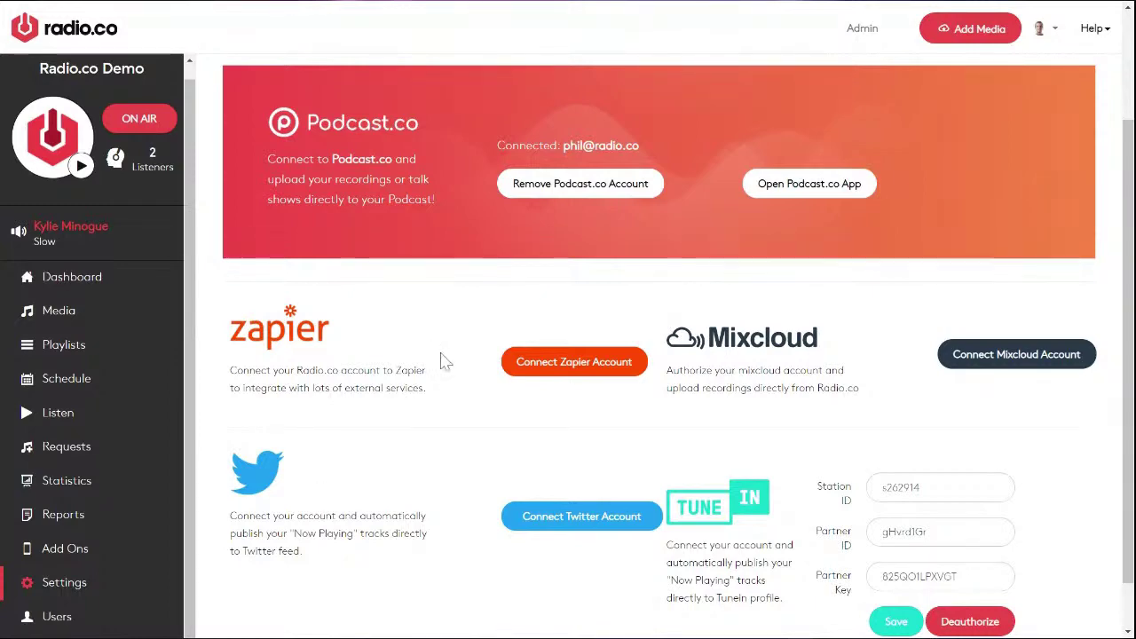
{"action": "scroll", "coordinate": [439, 356], "scroll_direction": "up", "scroll_amount": 2}
{"action": "scroll", "coordinate": [444, 352], "scroll_direction": "up", "scroll_amount": 1}
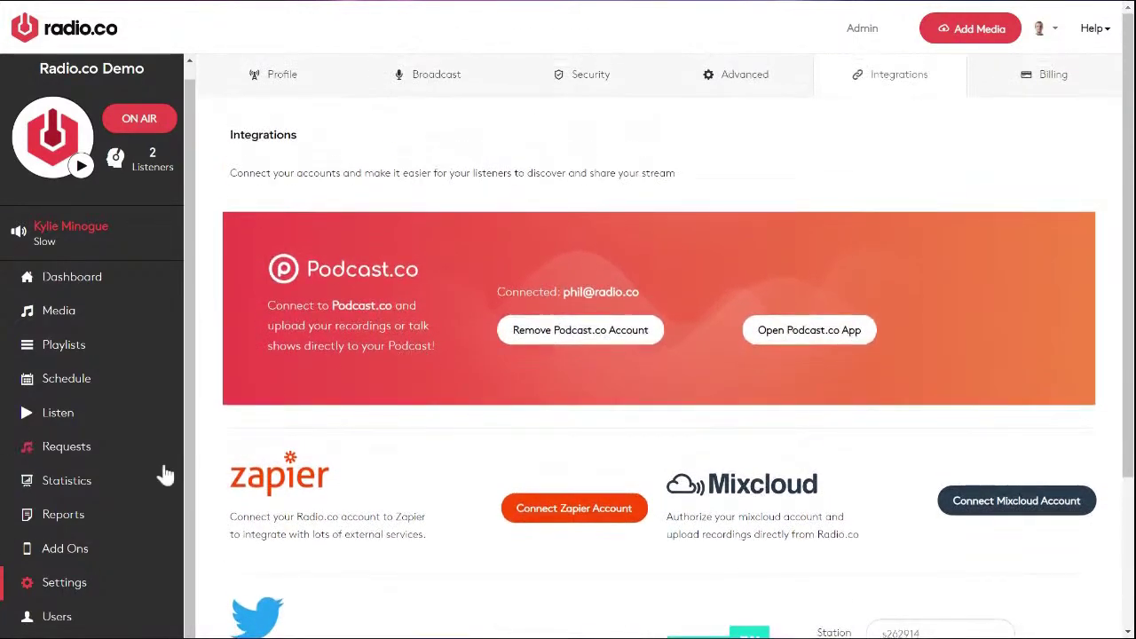
- Open the station's user accounts, inspect the new-user invitation form's roles, cancel the invitation, and go to the Dashboard
{"action": "scroll", "coordinate": [158, 489], "scroll_direction": "down", "scroll_amount": 2}
{"action": "left_click", "coordinate": [52, 617]}
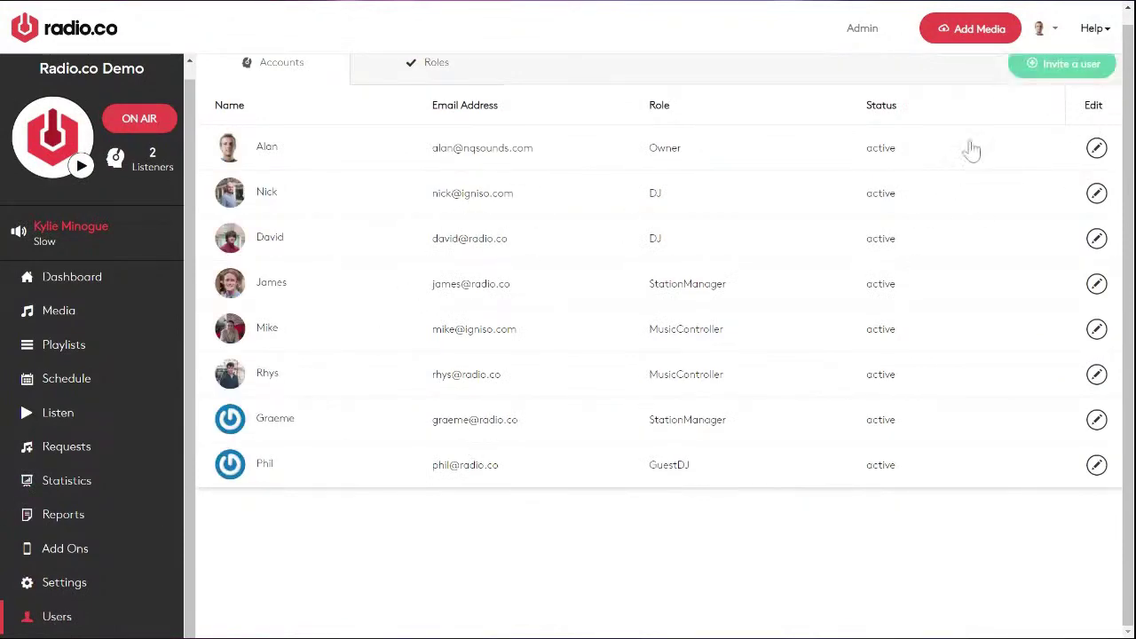
{"action": "left_click", "coordinate": [1037, 76]}
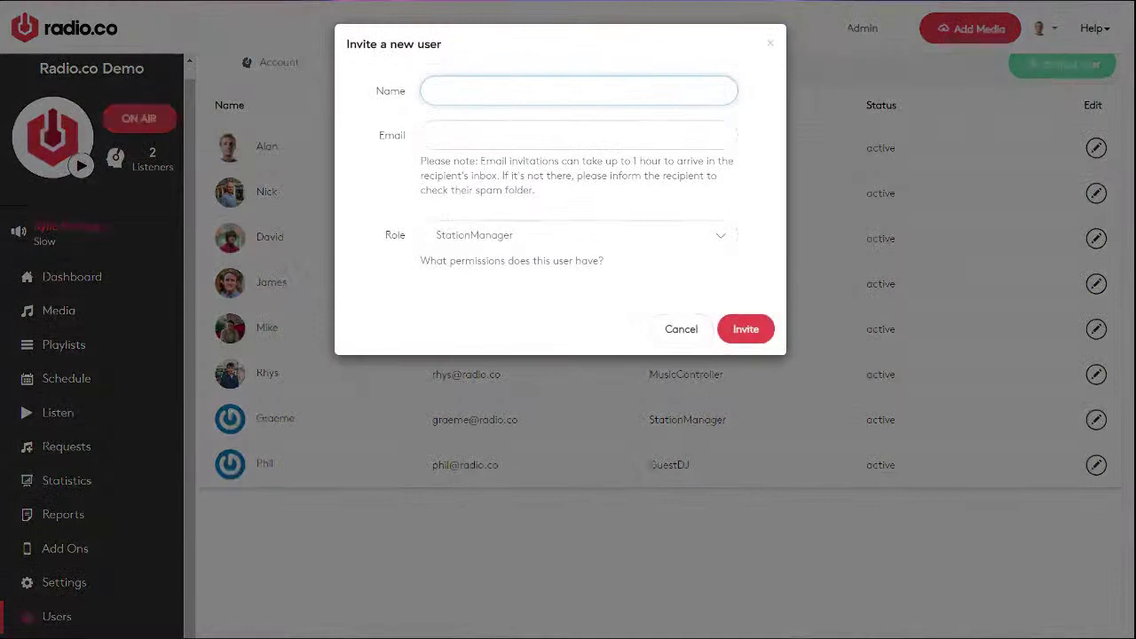
{"action": "left_click", "coordinate": [553, 237]}
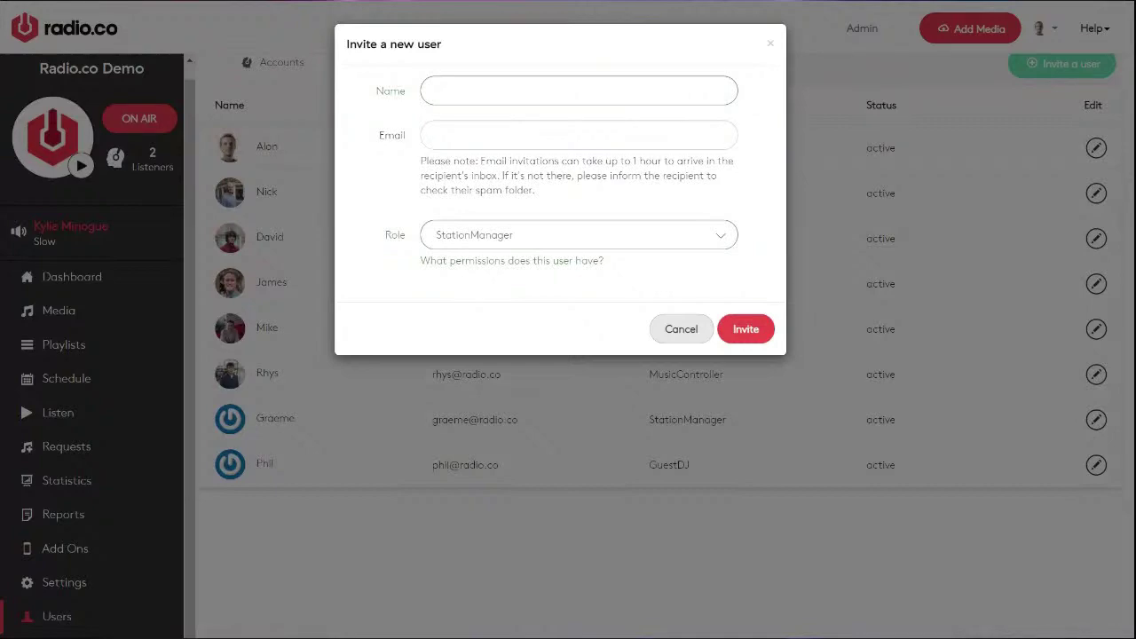
{"action": "left_click", "coordinate": [681, 332]}
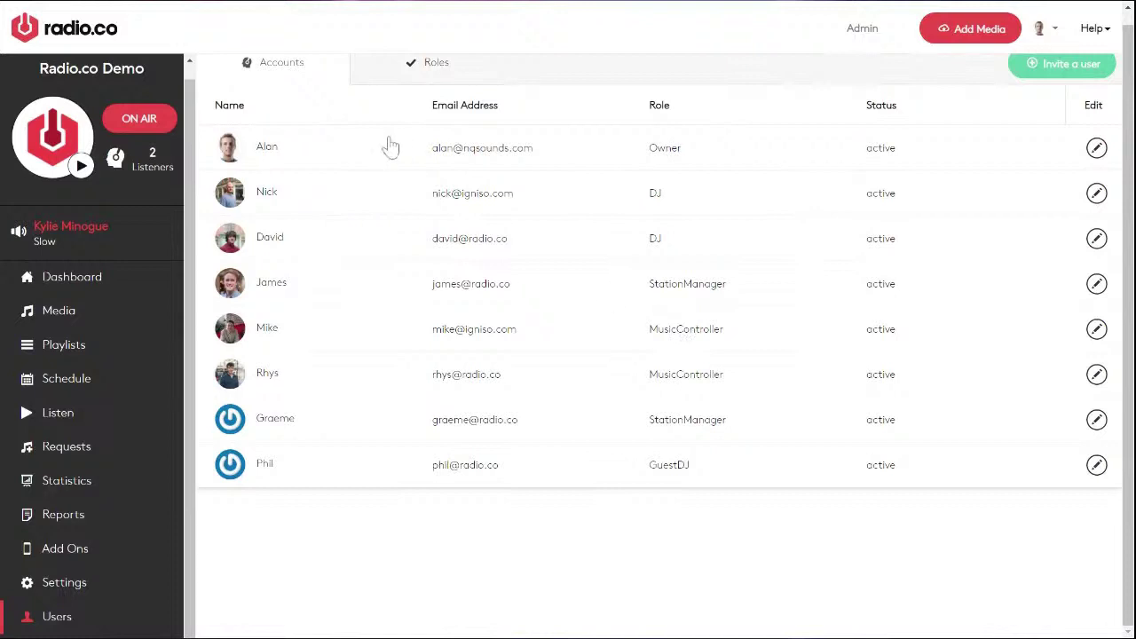
{"action": "left_click", "coordinate": [78, 277]}
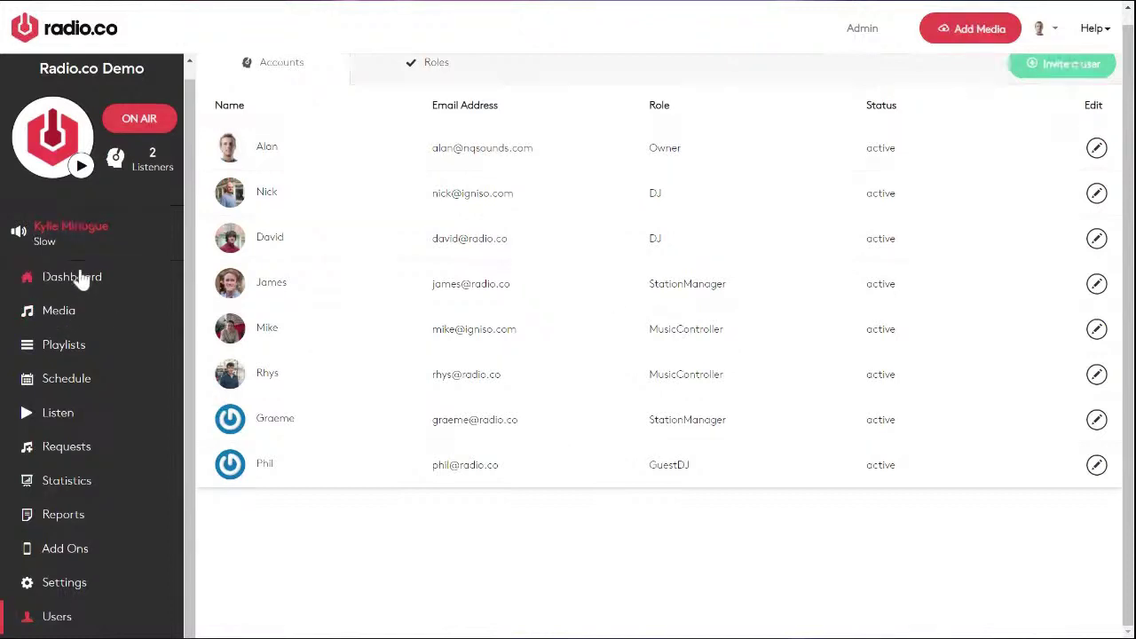